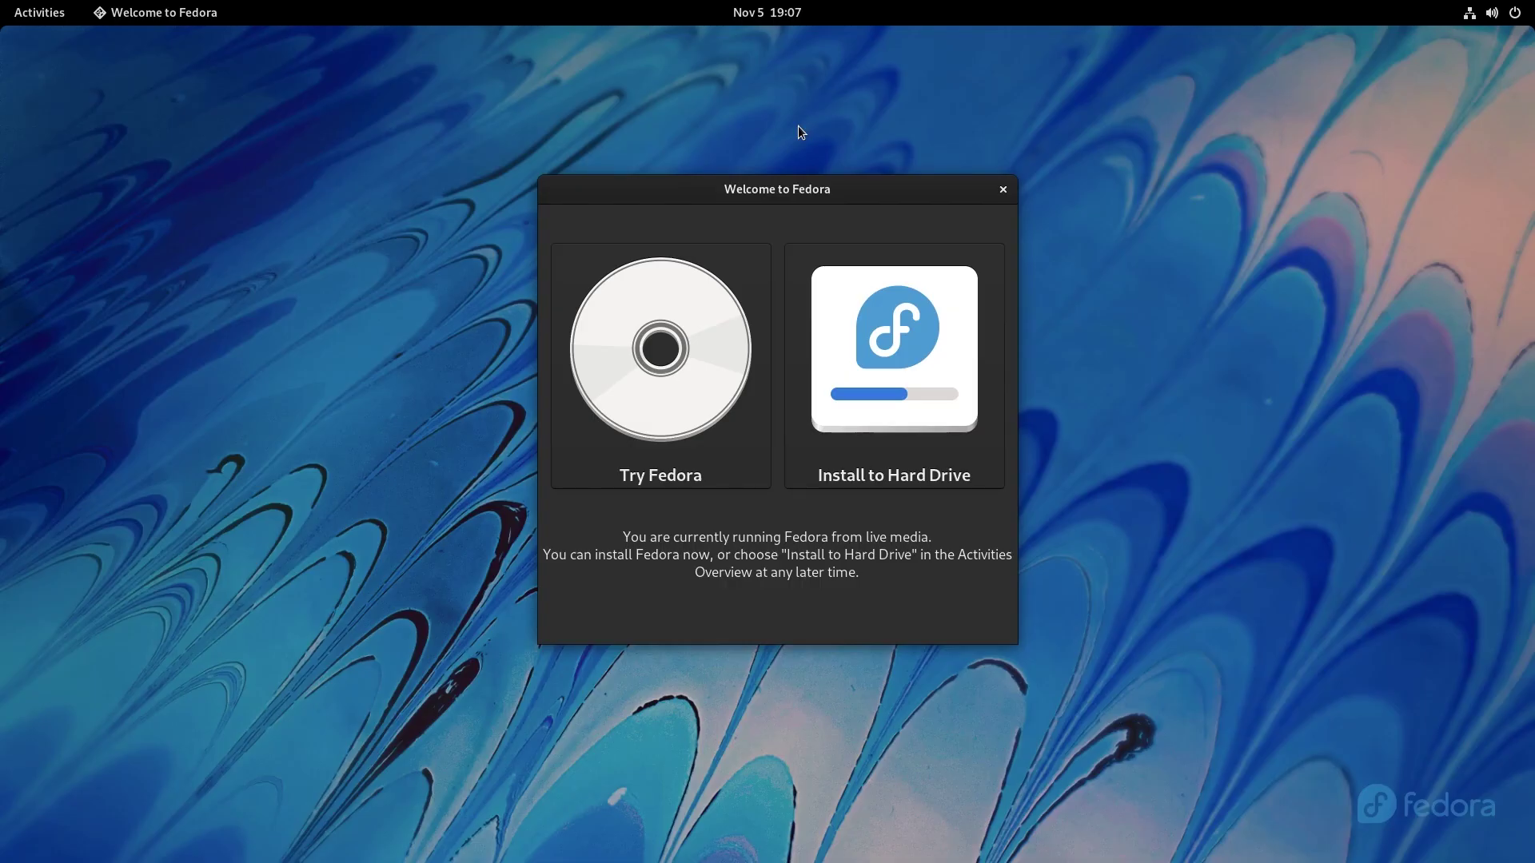
Install Fedora 35 in English on the 80 GiB disk with automatic partitioning.
left_click(864, 357)
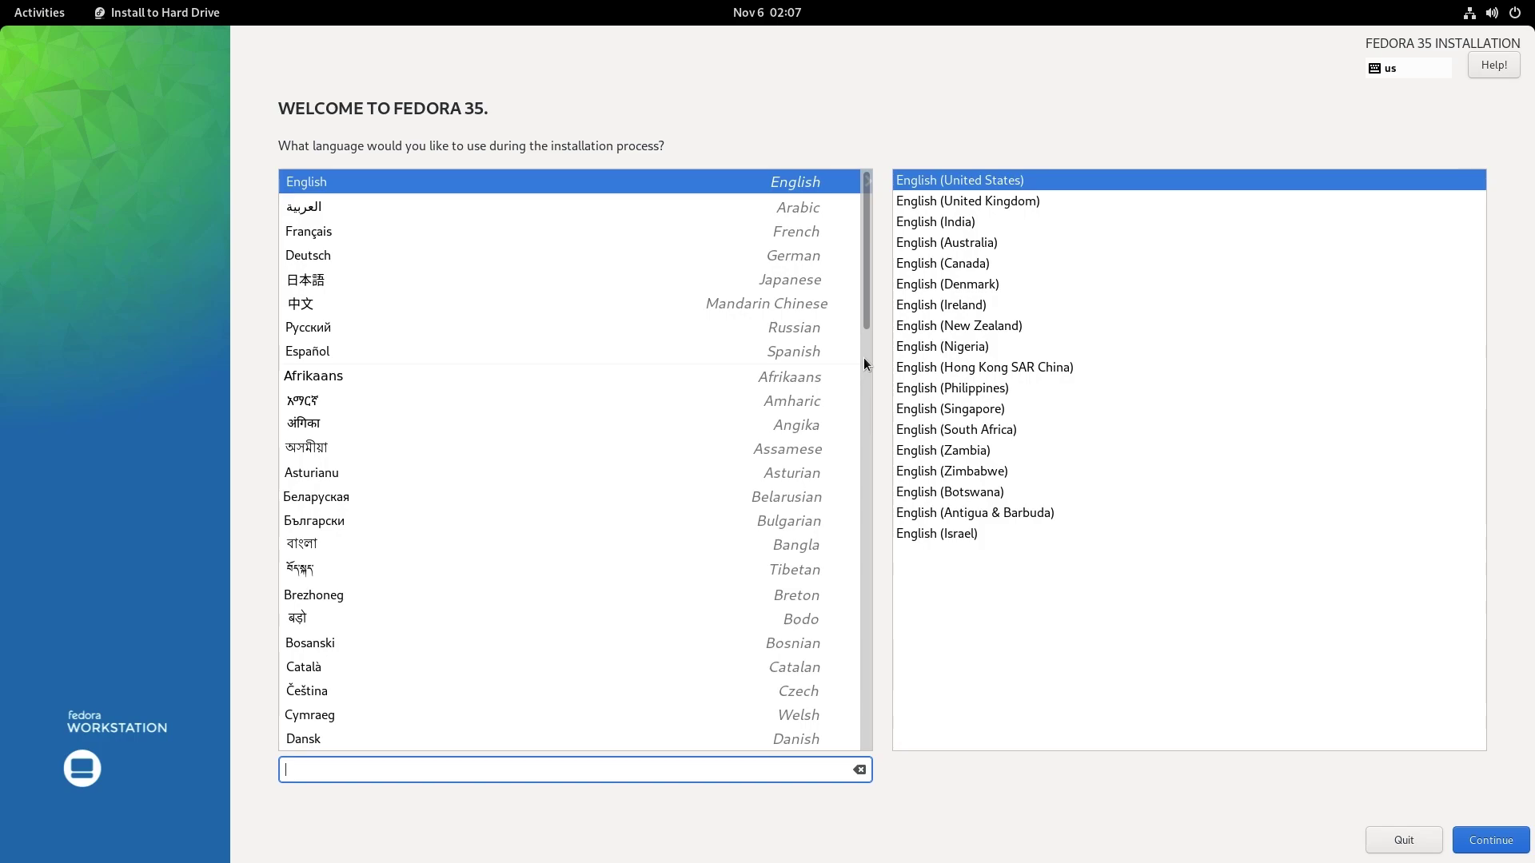
left_click(1520, 842)
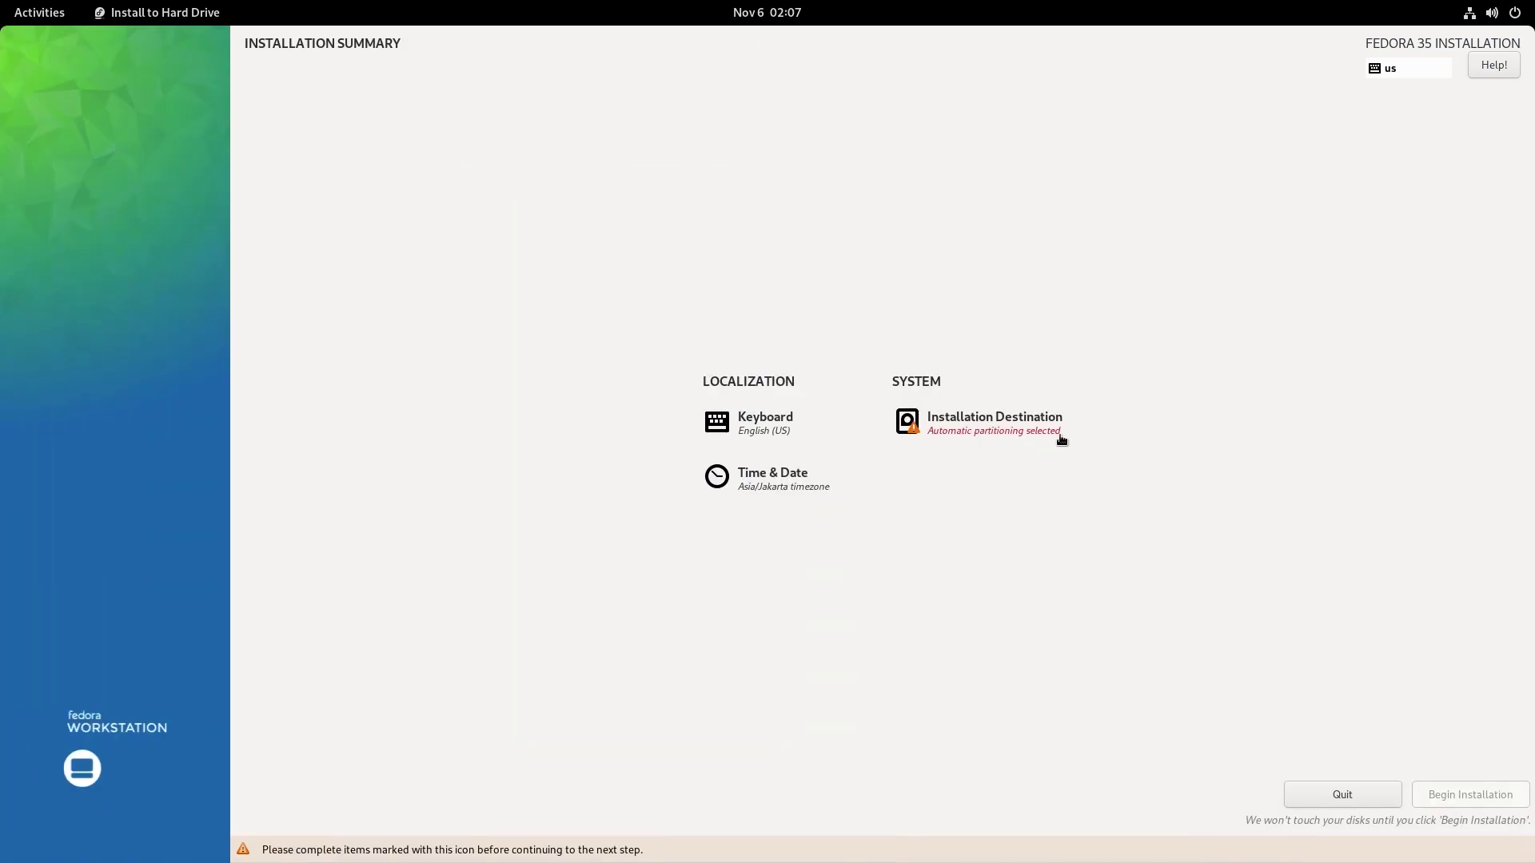
left_click(1060, 439)
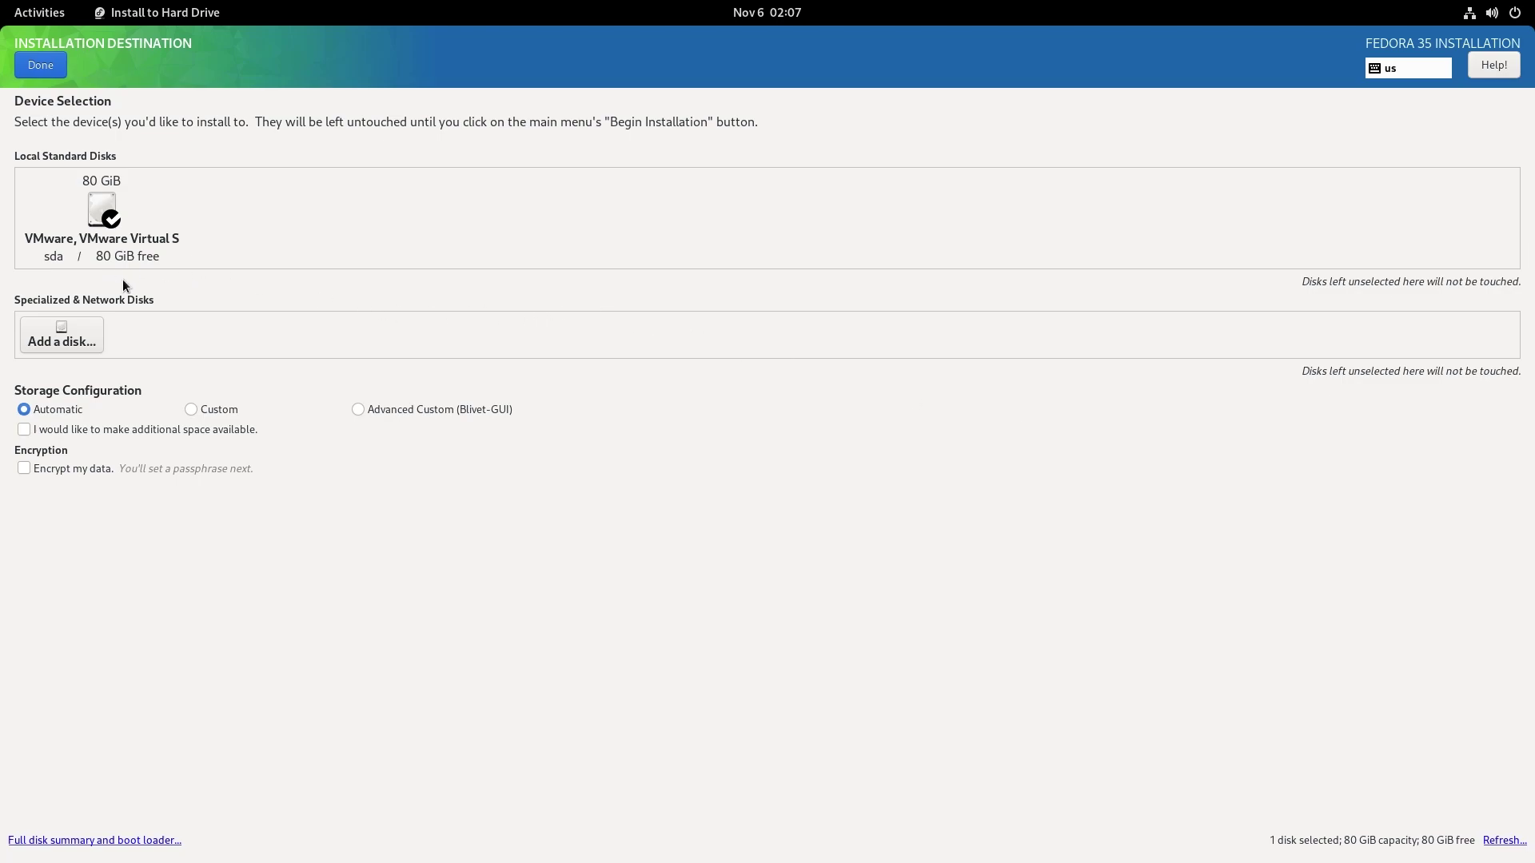
left_click(42, 67)
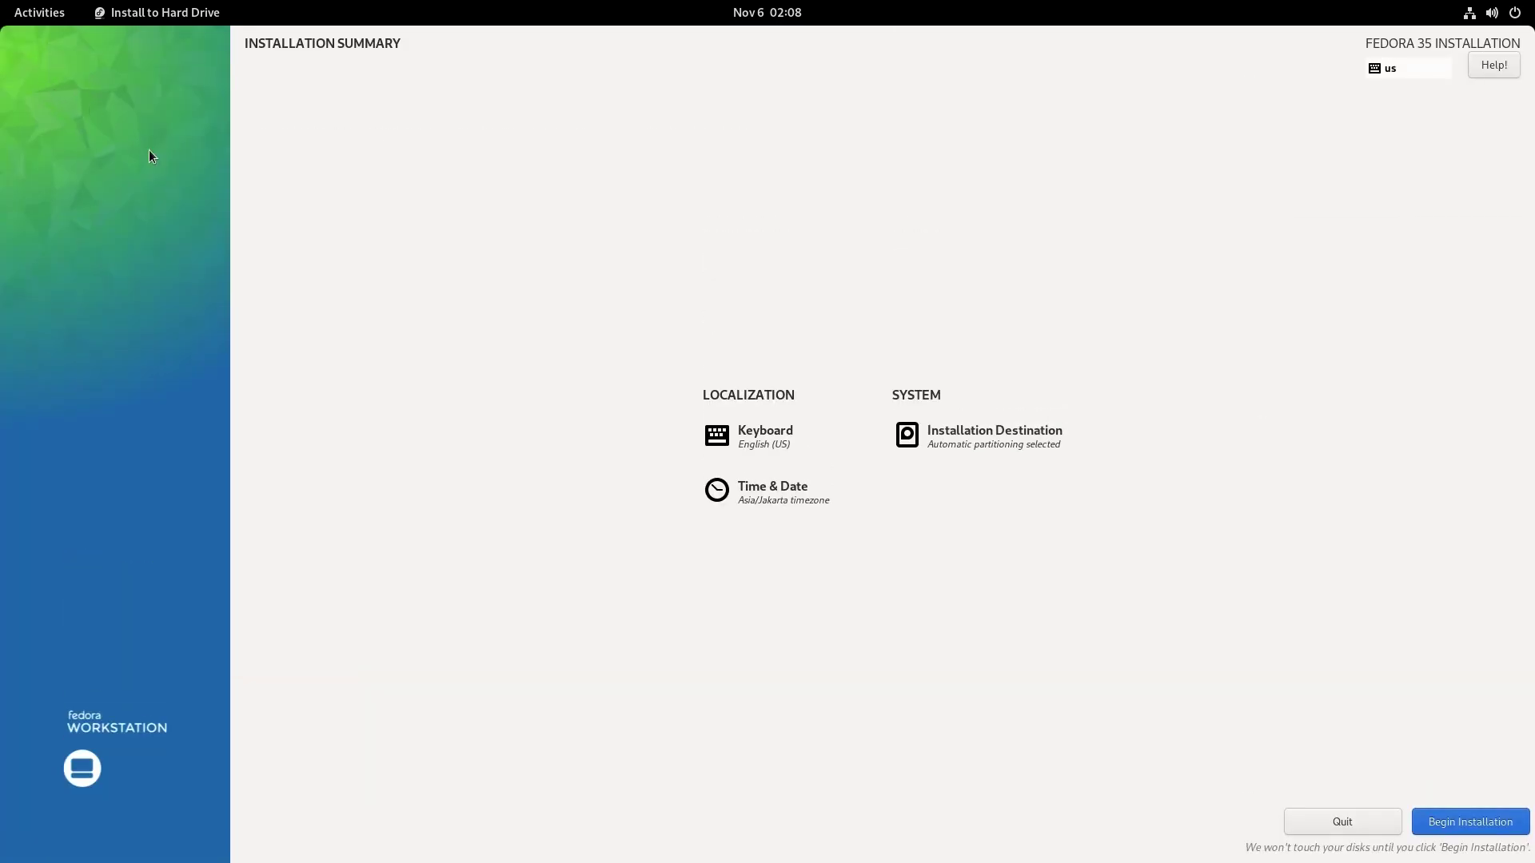
left_click(1420, 822)
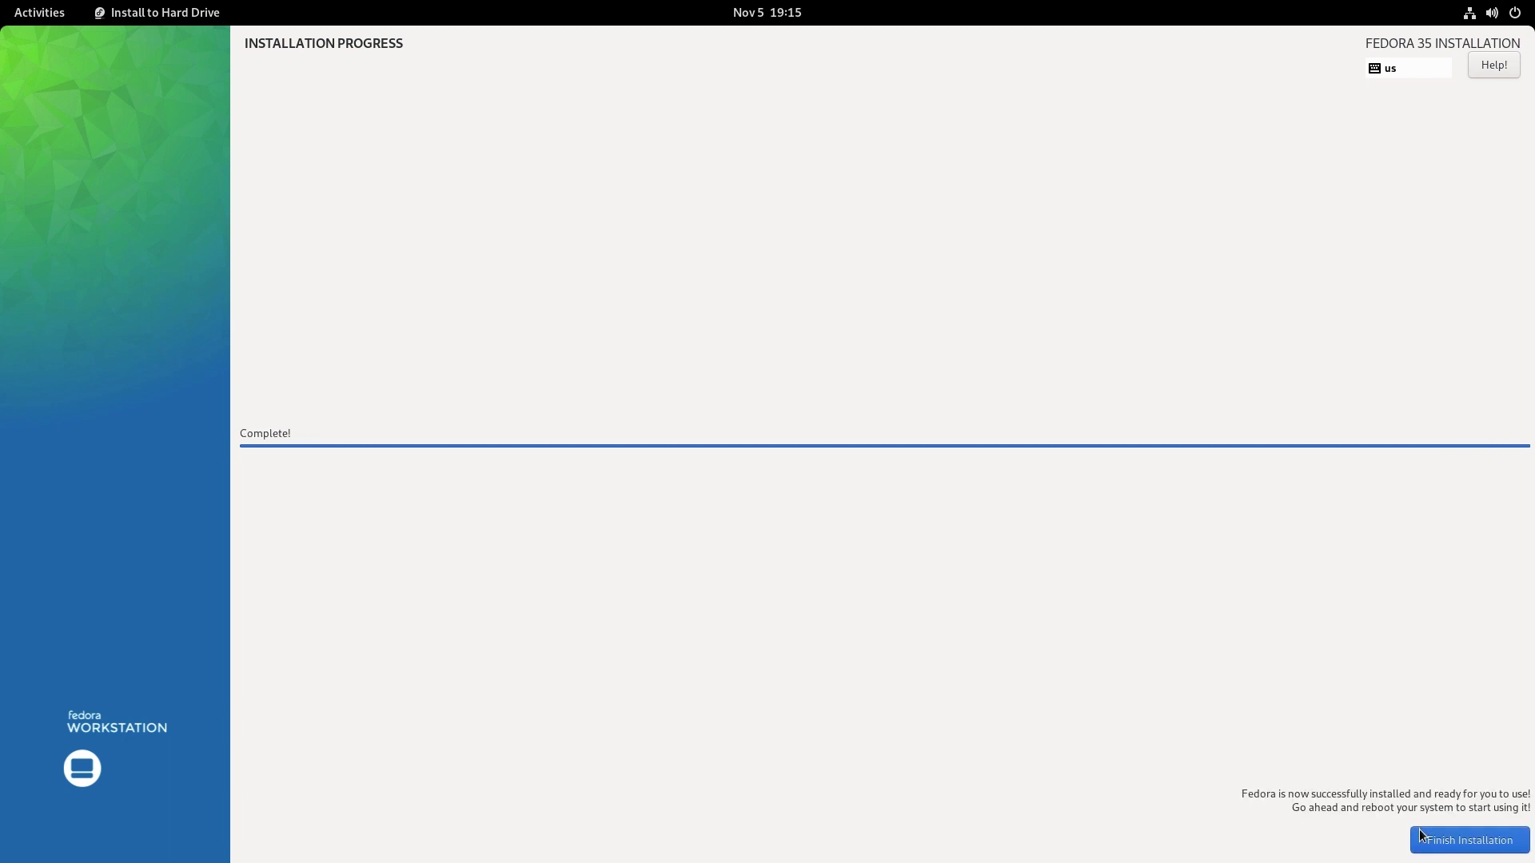
left_click(1418, 833)
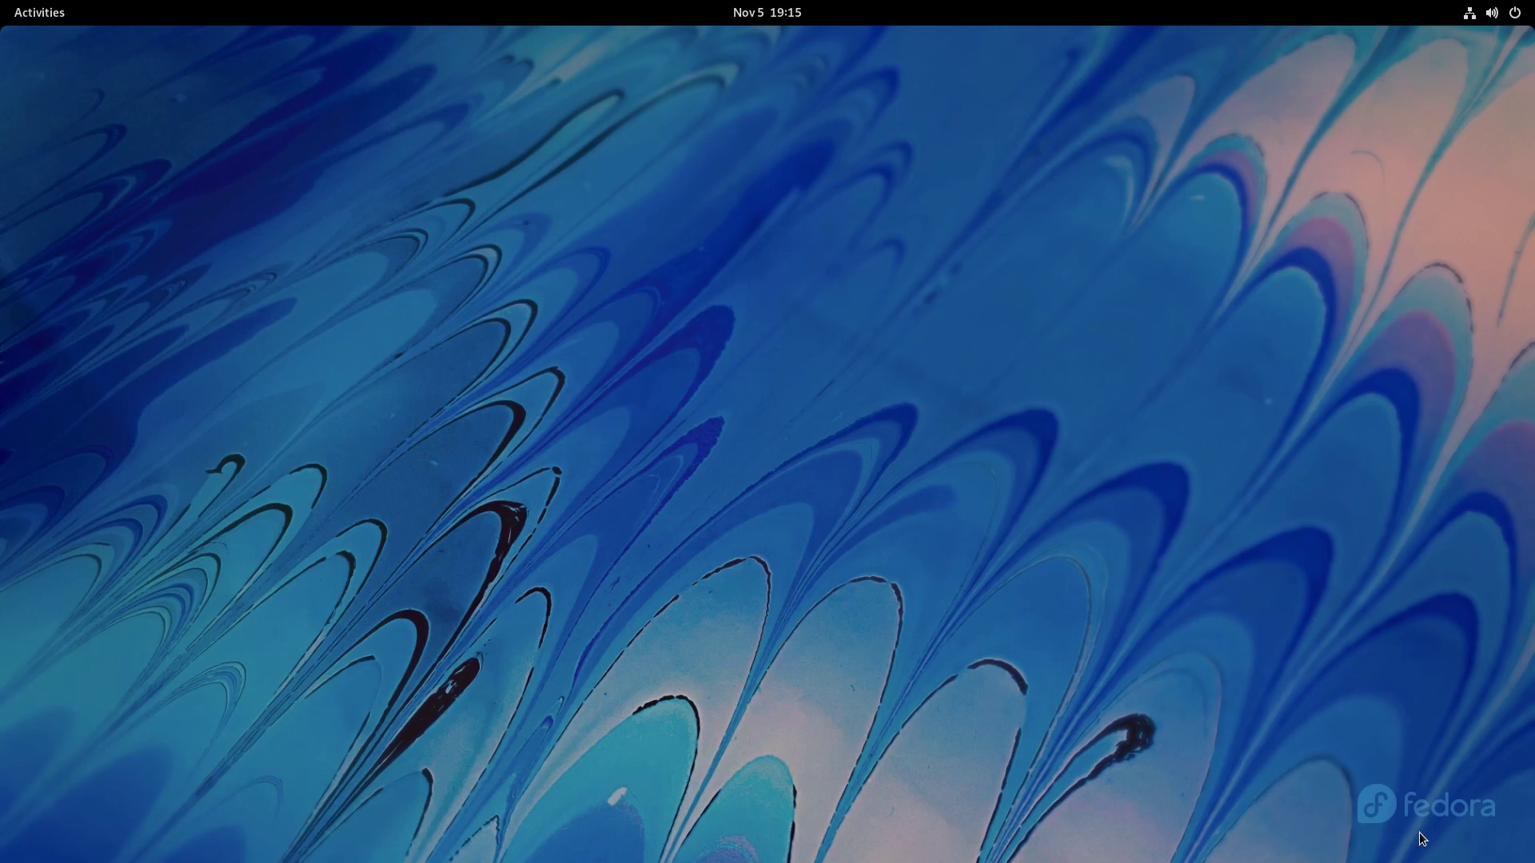
Restart the computer into the newly installed system.
left_click(1503, 12)
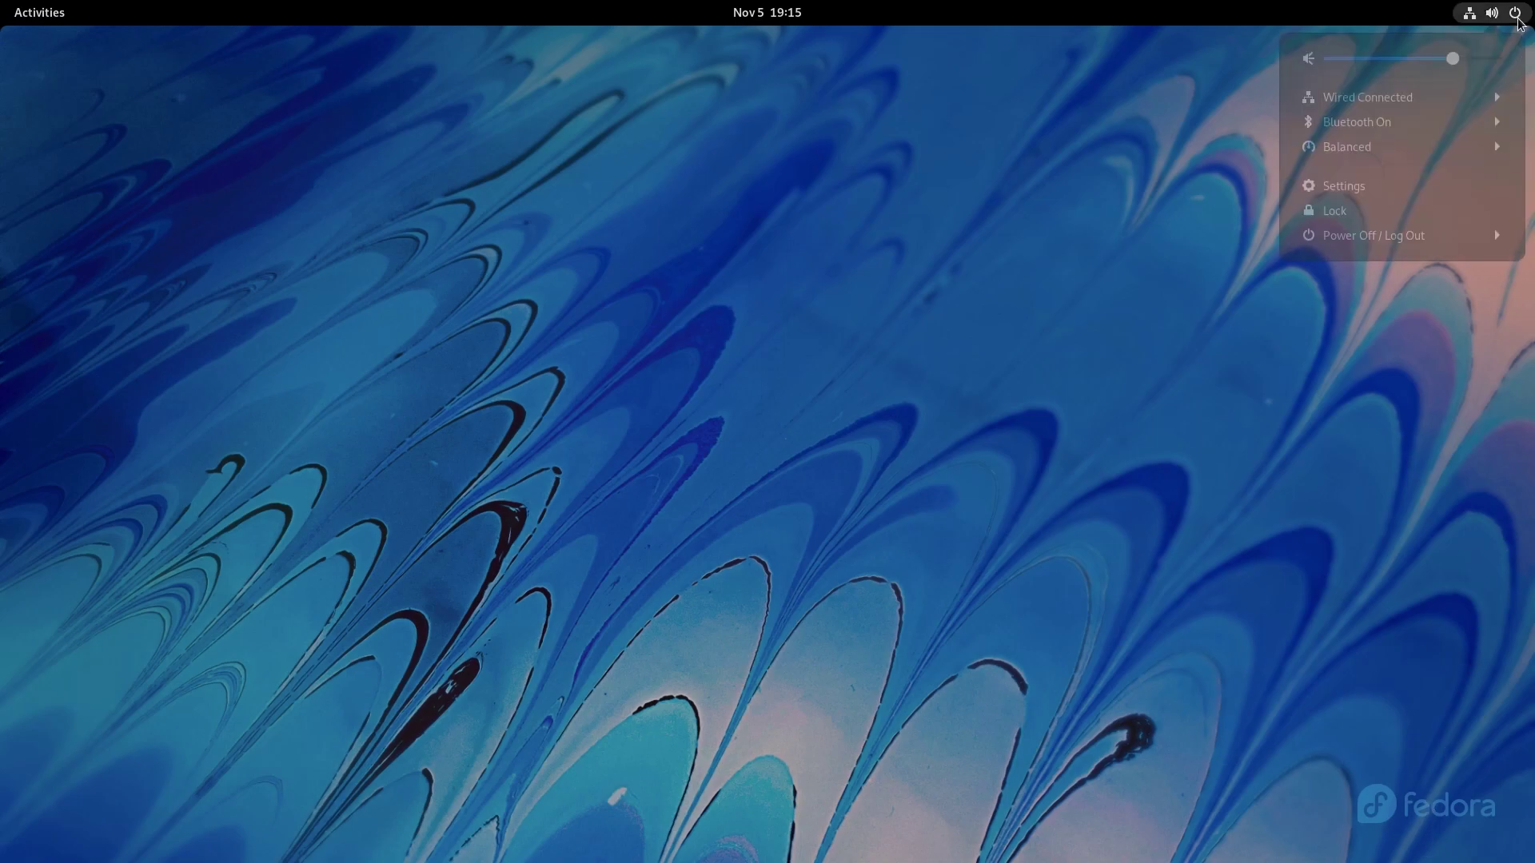
left_click(1375, 236)
left_click(1378, 295)
left_click(929, 488)
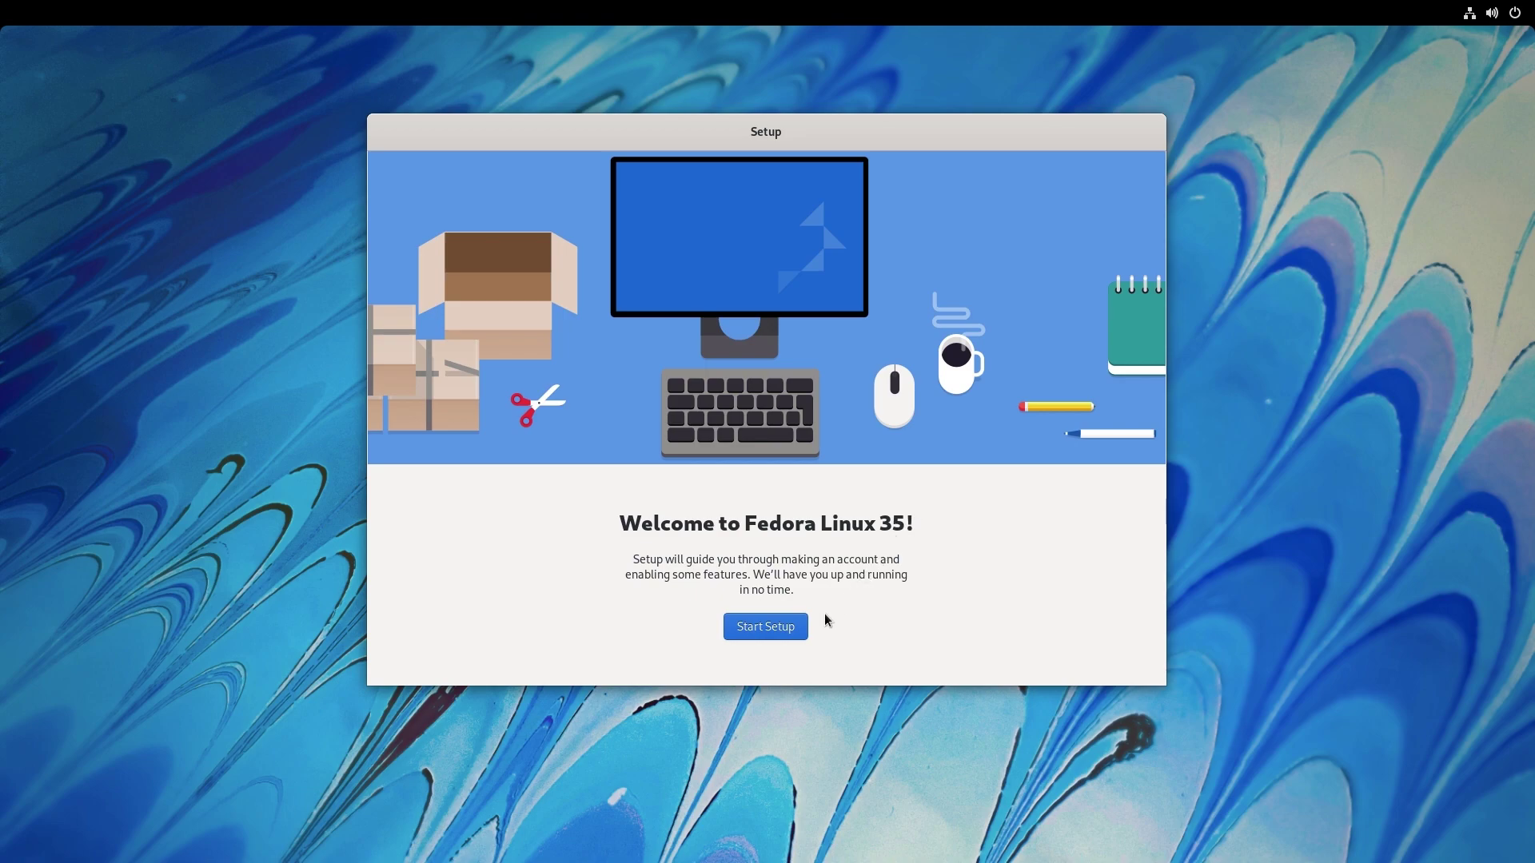
Start setup, keep privacy defaults and third-party repositories enabled, and skip online accounts.
left_click(805, 627)
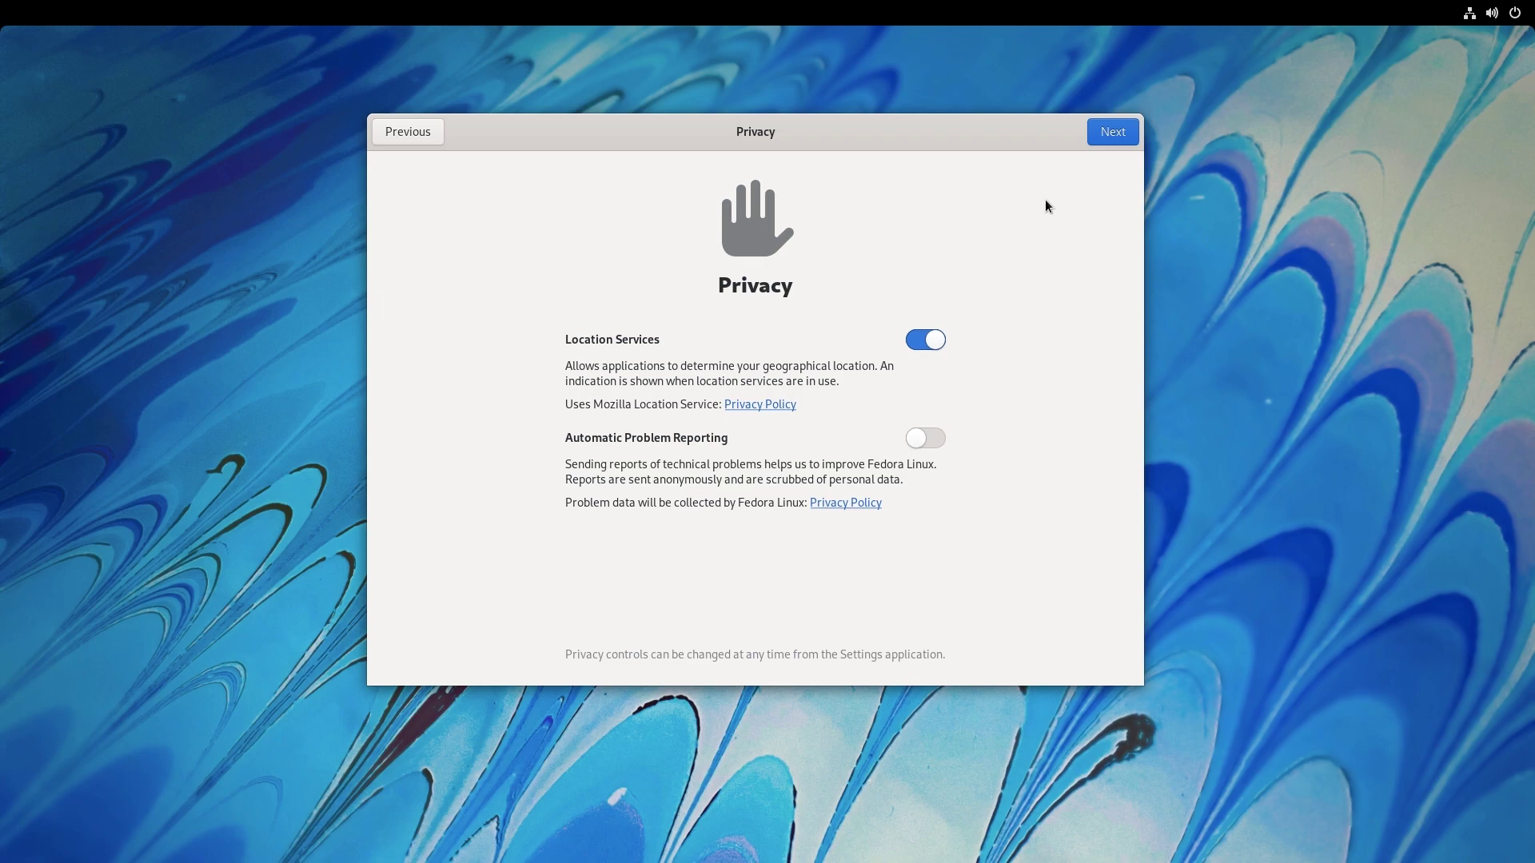
left_click(1092, 141)
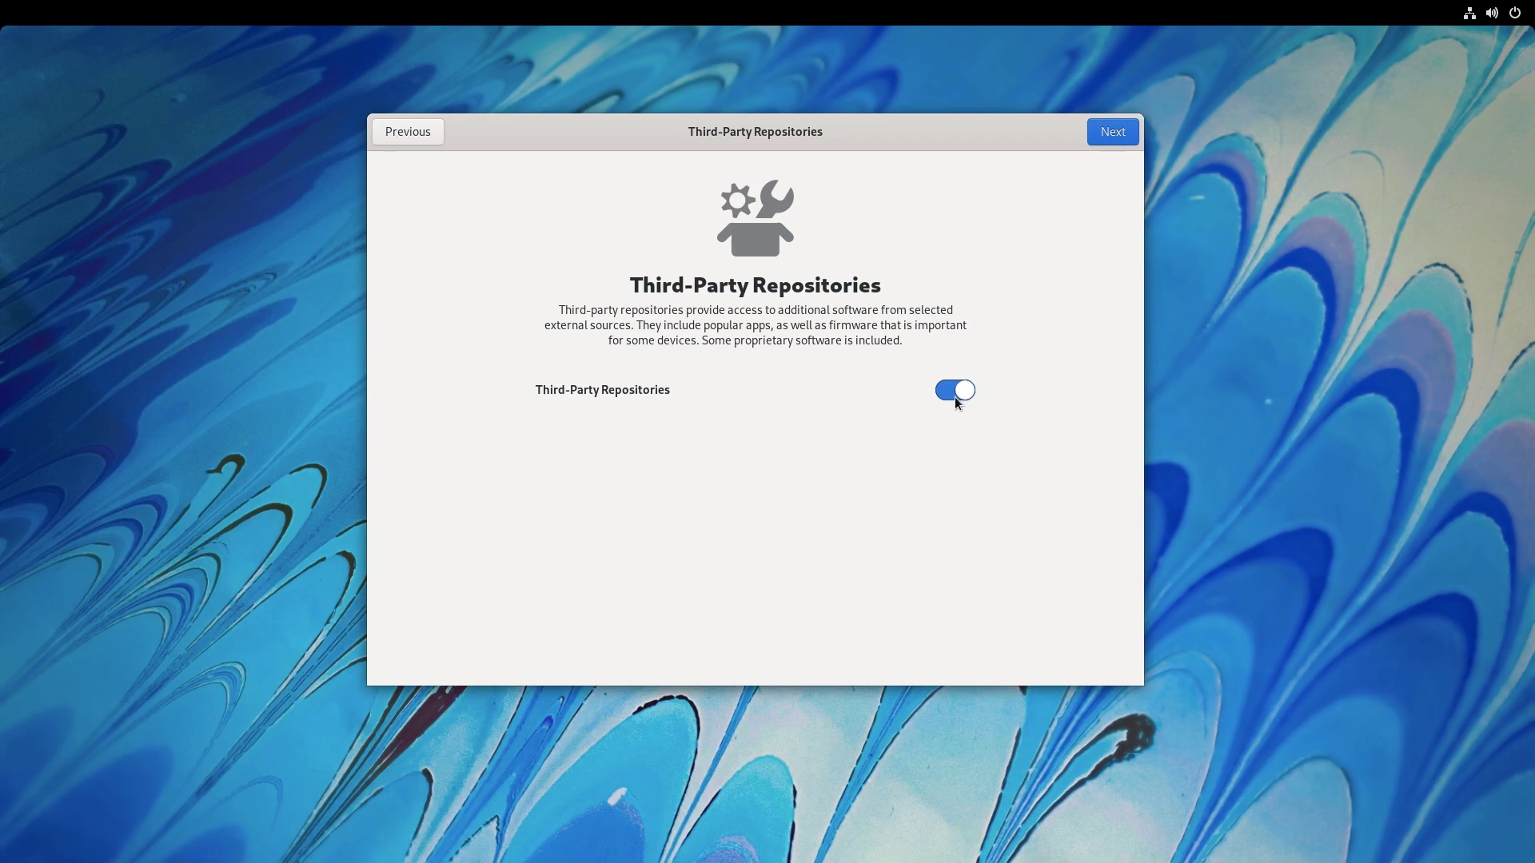
left_click(1105, 136)
left_click(1105, 135)
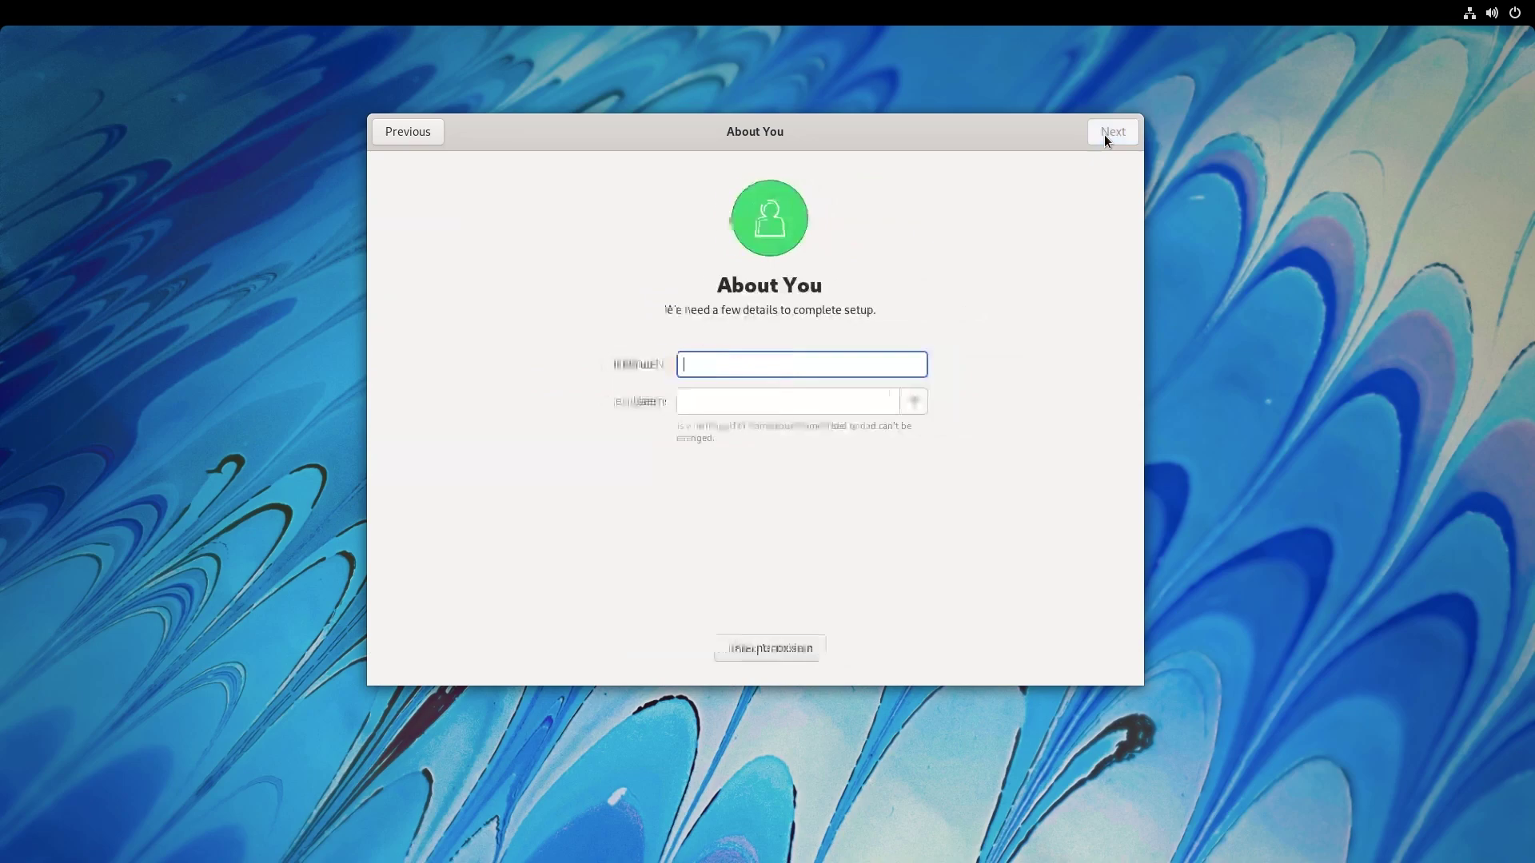
Create the user account with the user's full name and a confirmed password.
type("pr")
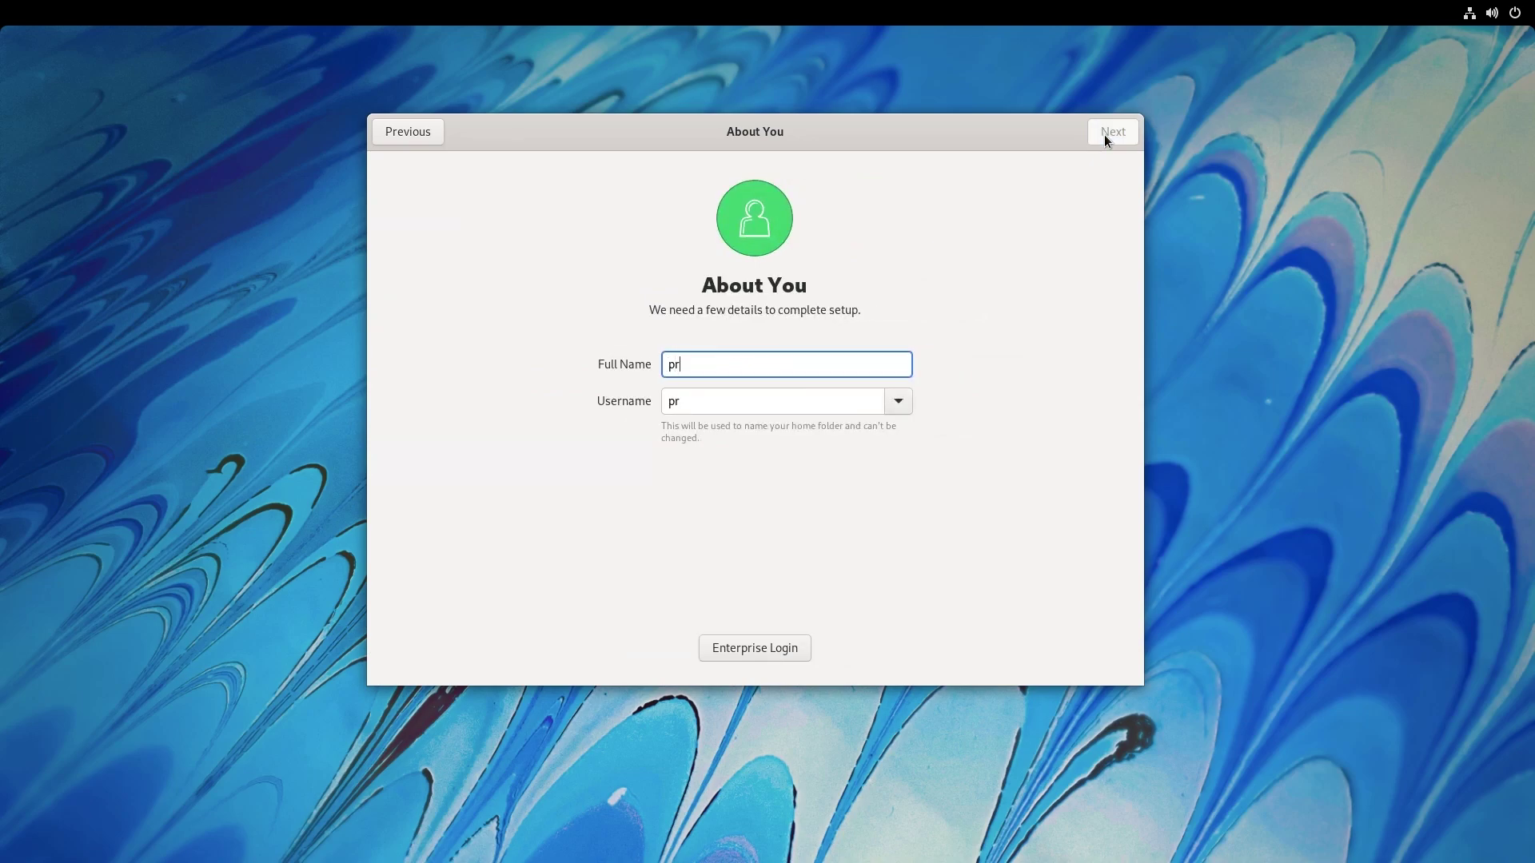
type("iyo")
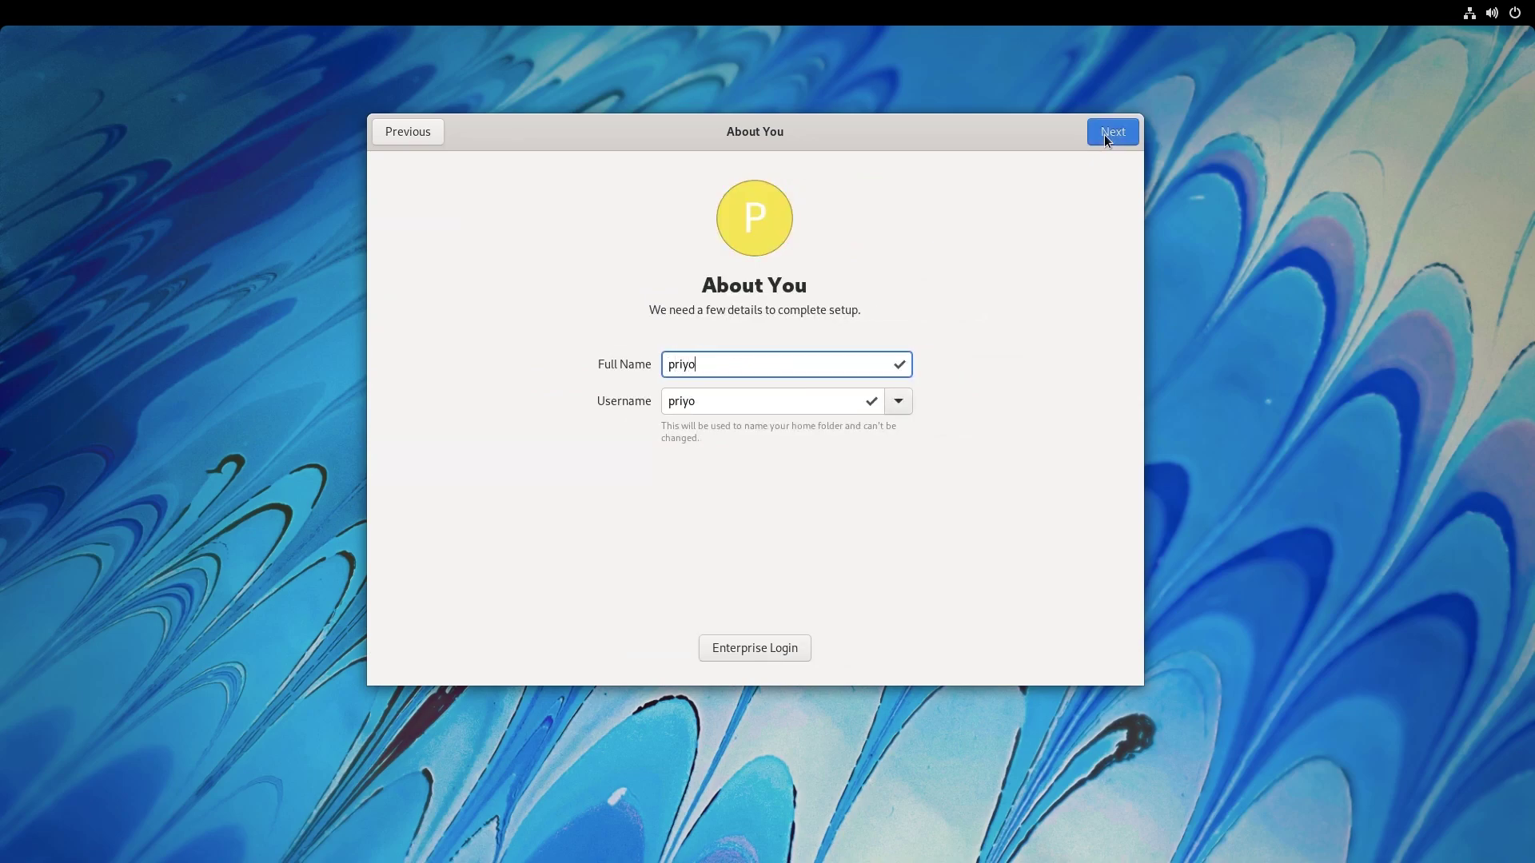
left_click(1105, 134)
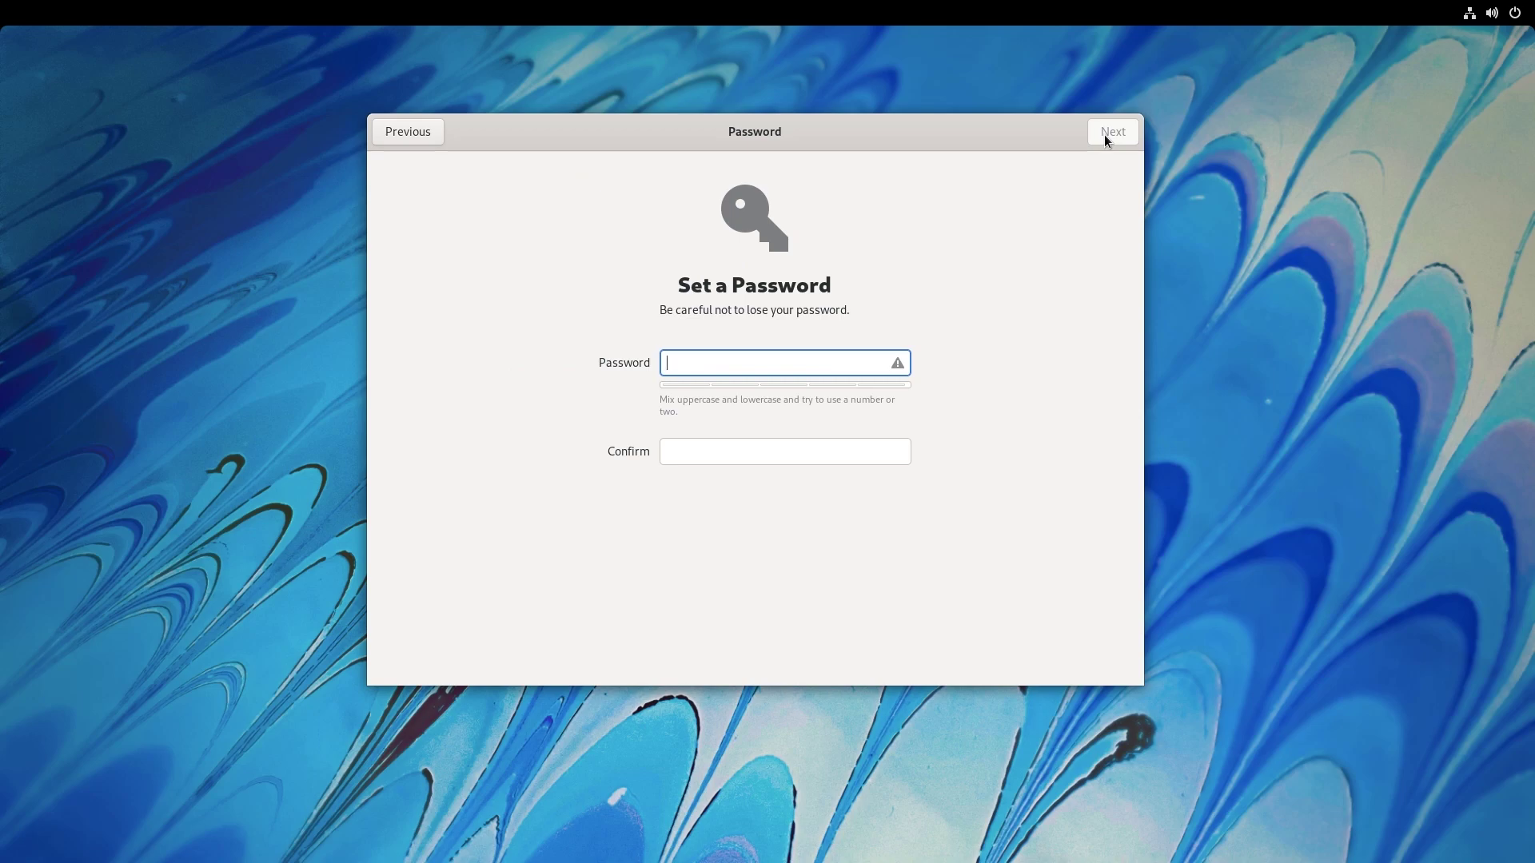
type("123456")
key("Tab")
type("12345")
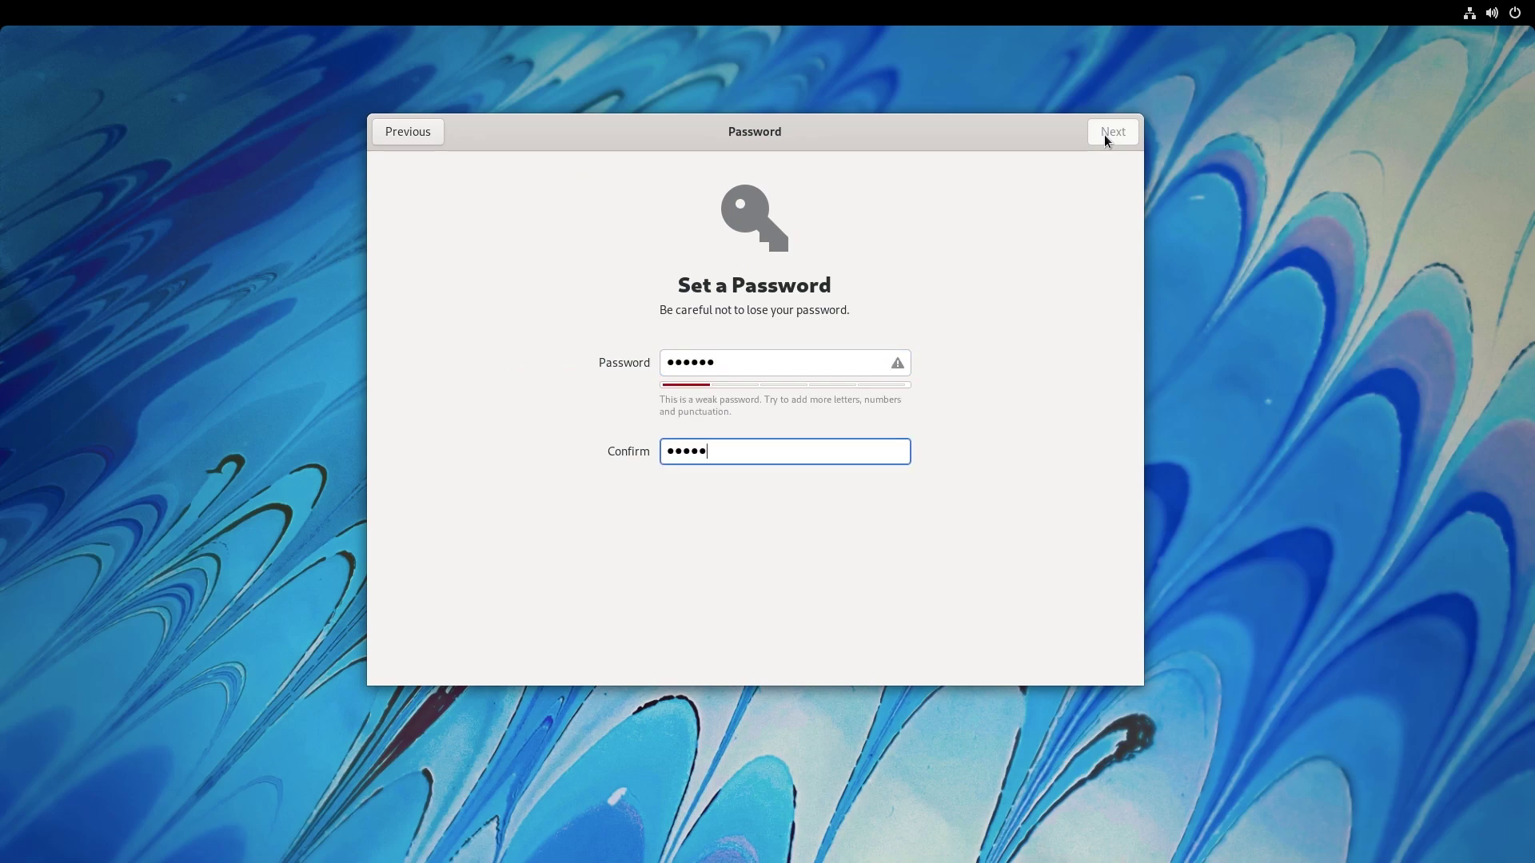
type("6")
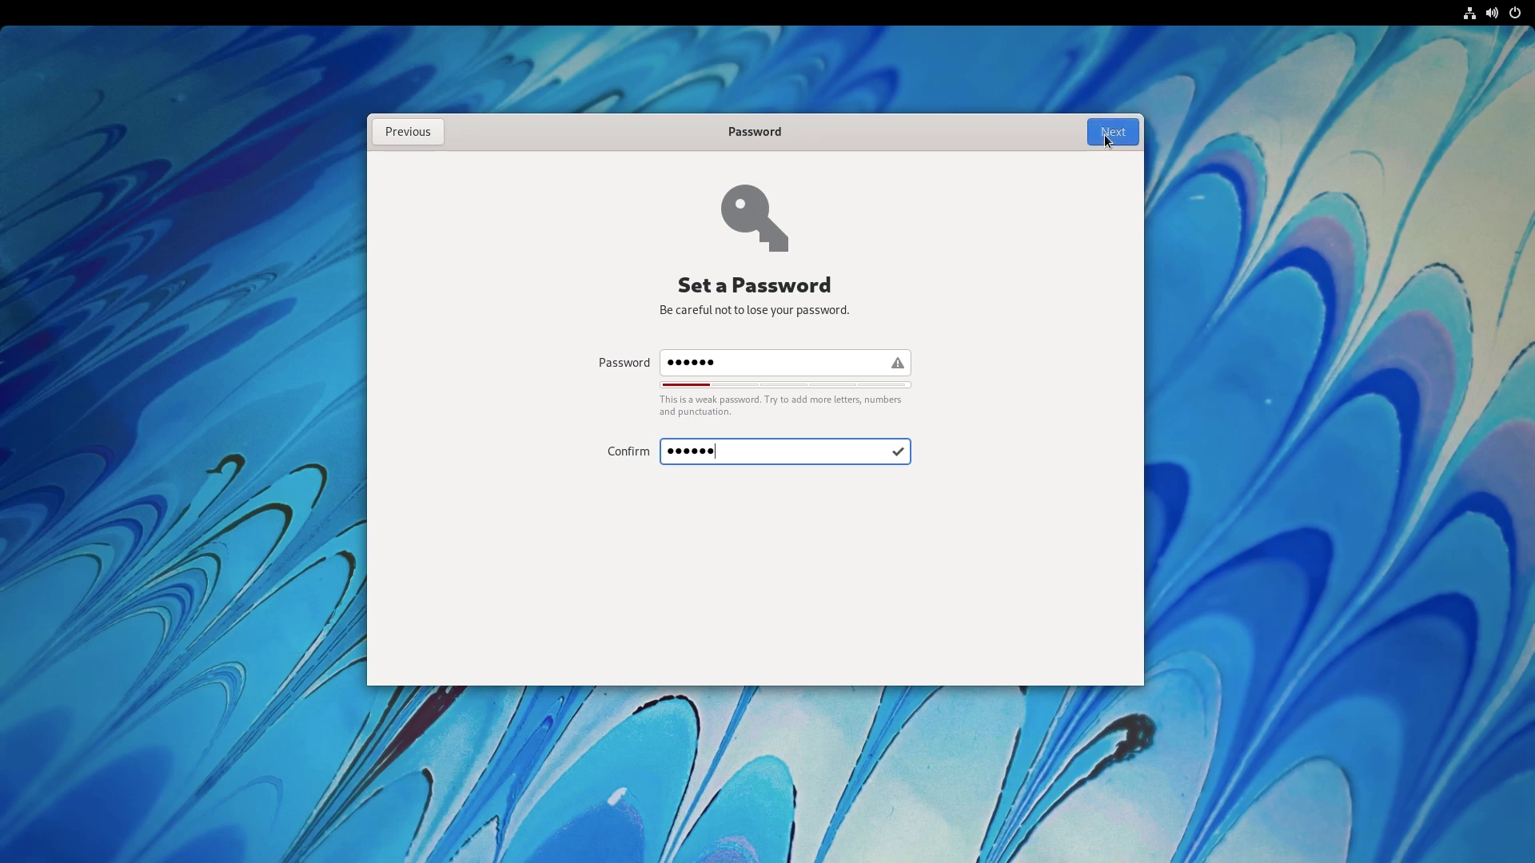
left_click(1107, 140)
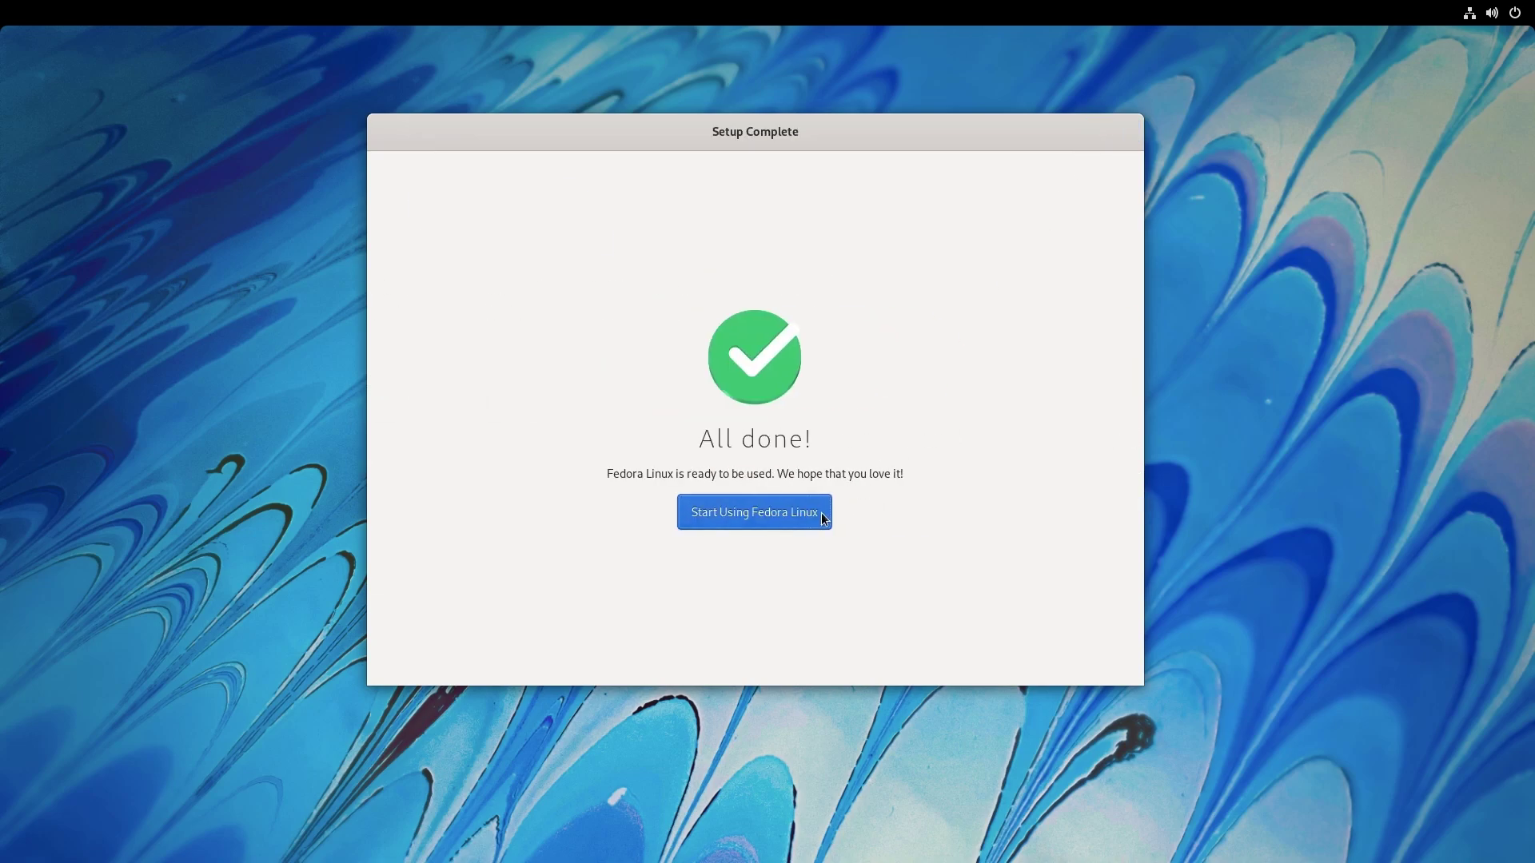
Start using Fedora Linux and decline the GNOME welcome tour.
left_click(814, 525)
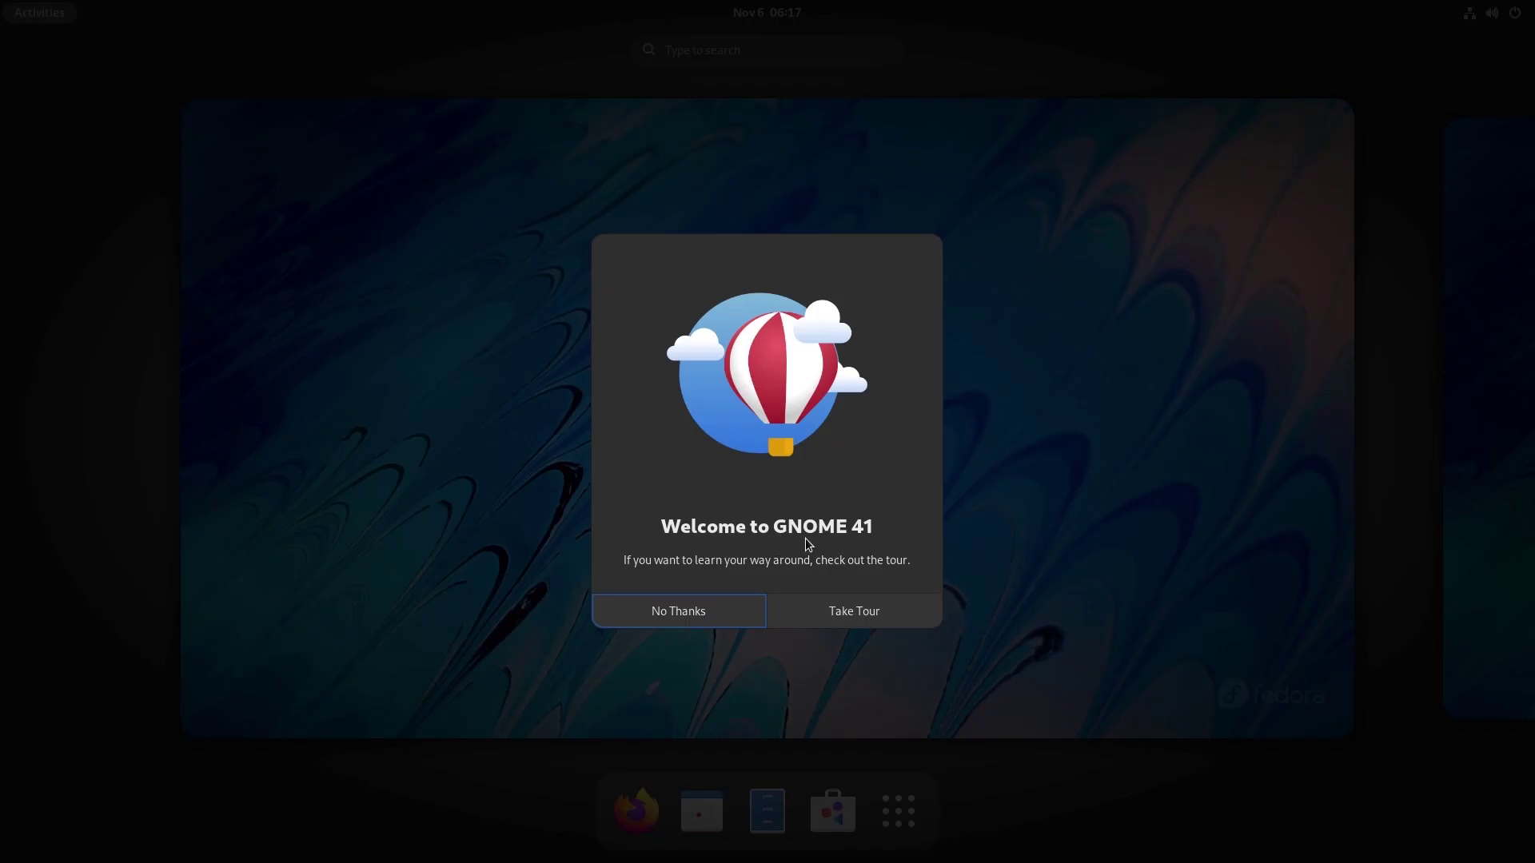
left_click(737, 620)
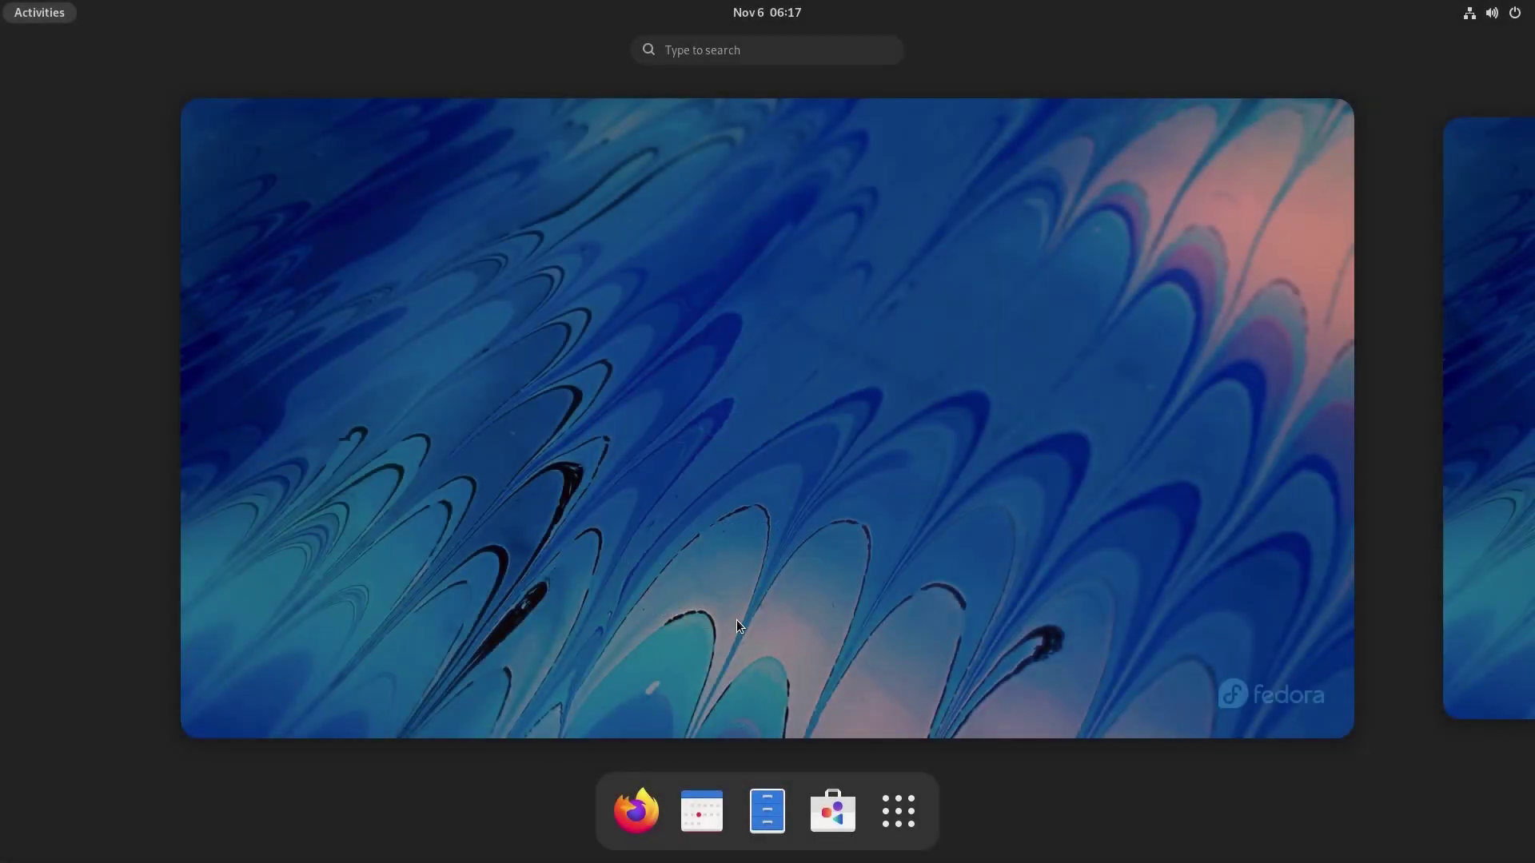
left_click(737, 621)
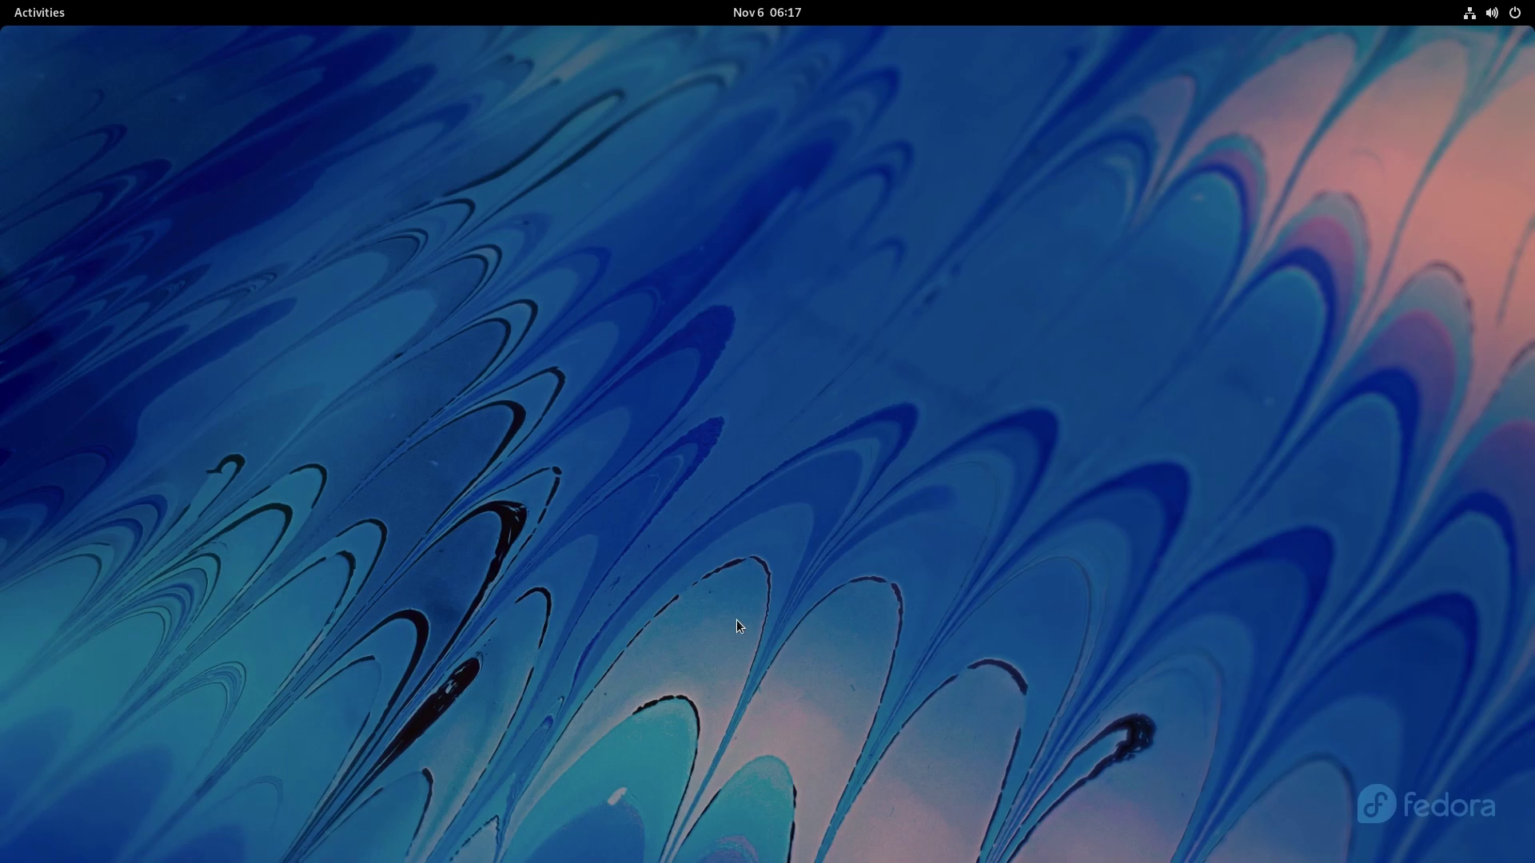
Search the overview for 'terminal' and launch the Terminal app.
key("super")
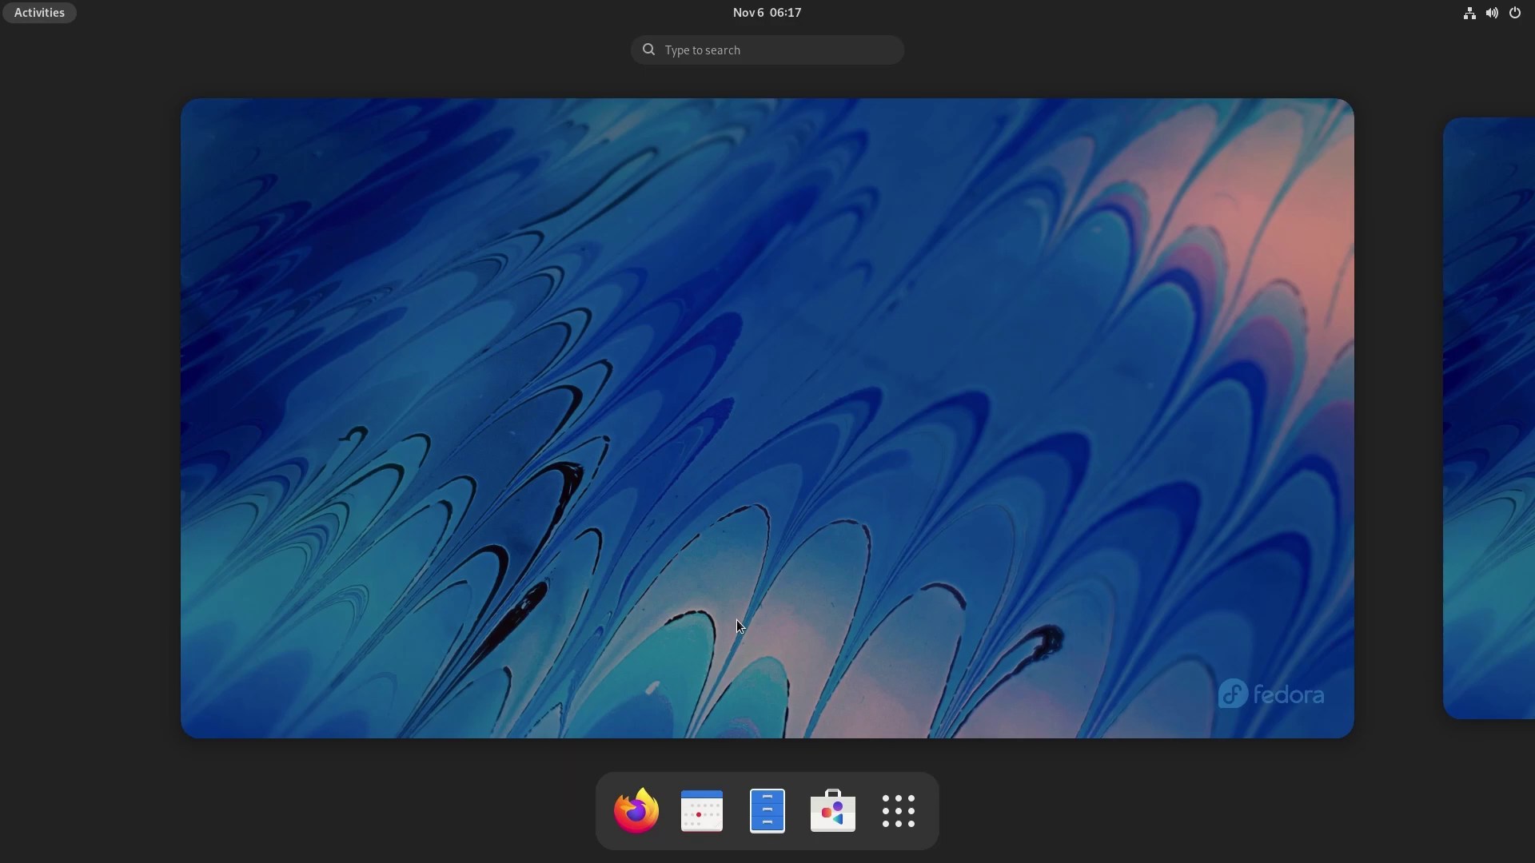
type("term")
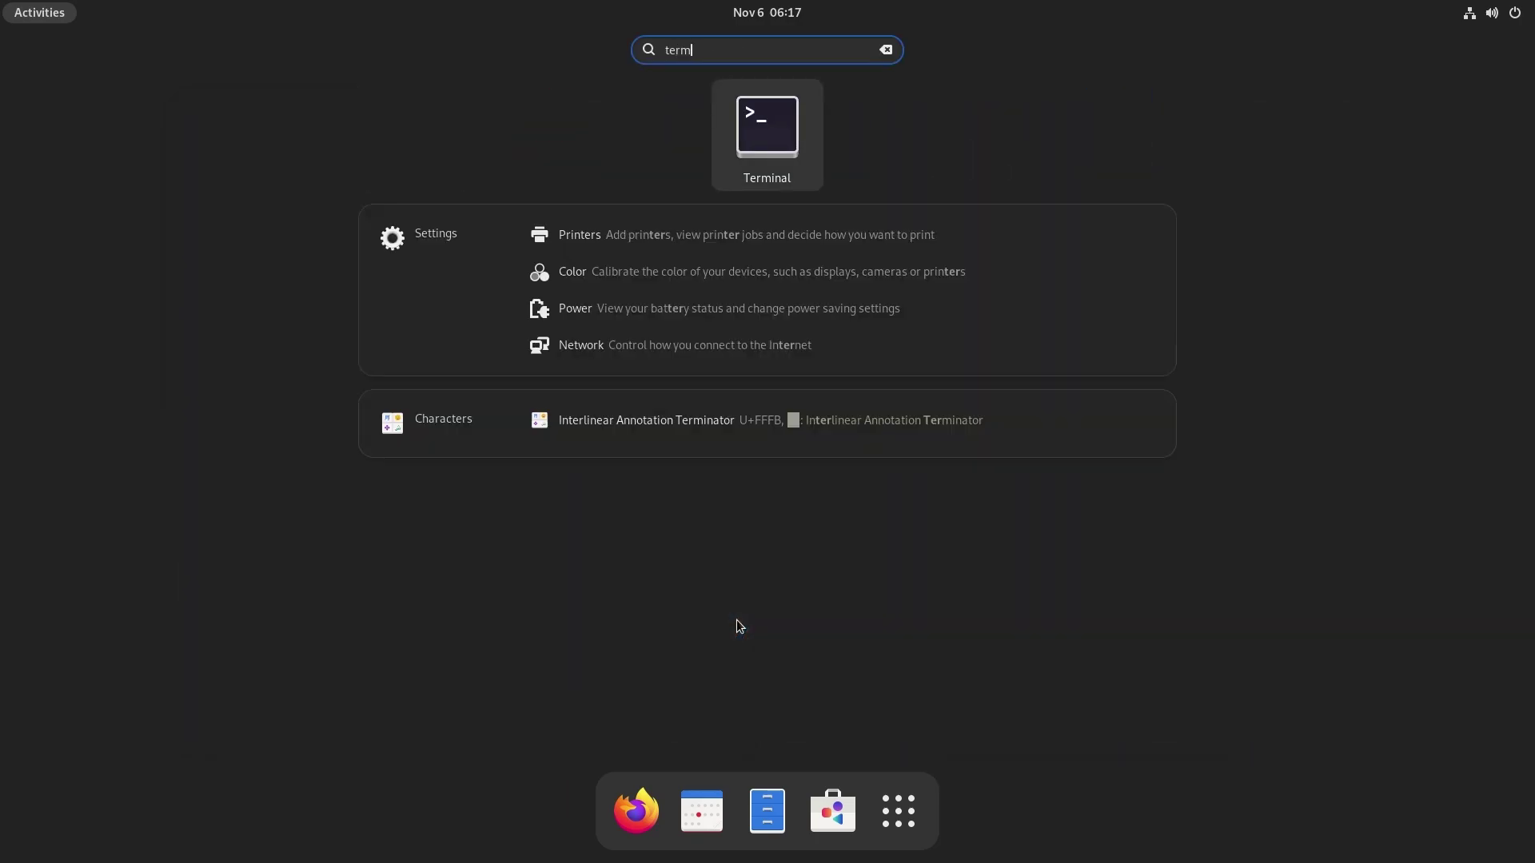
type("inal")
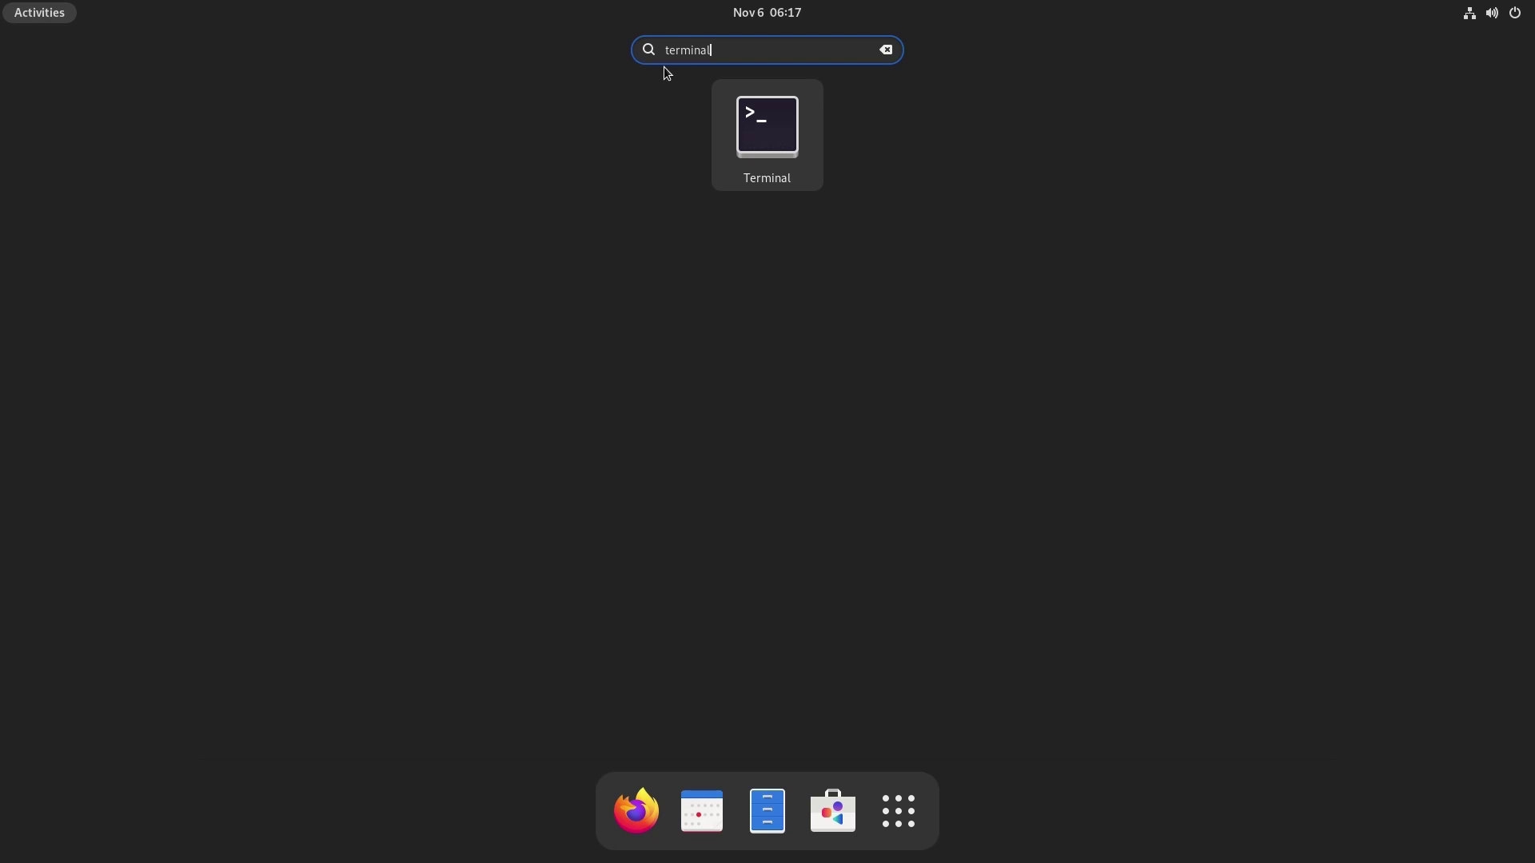
left_click(760, 130)
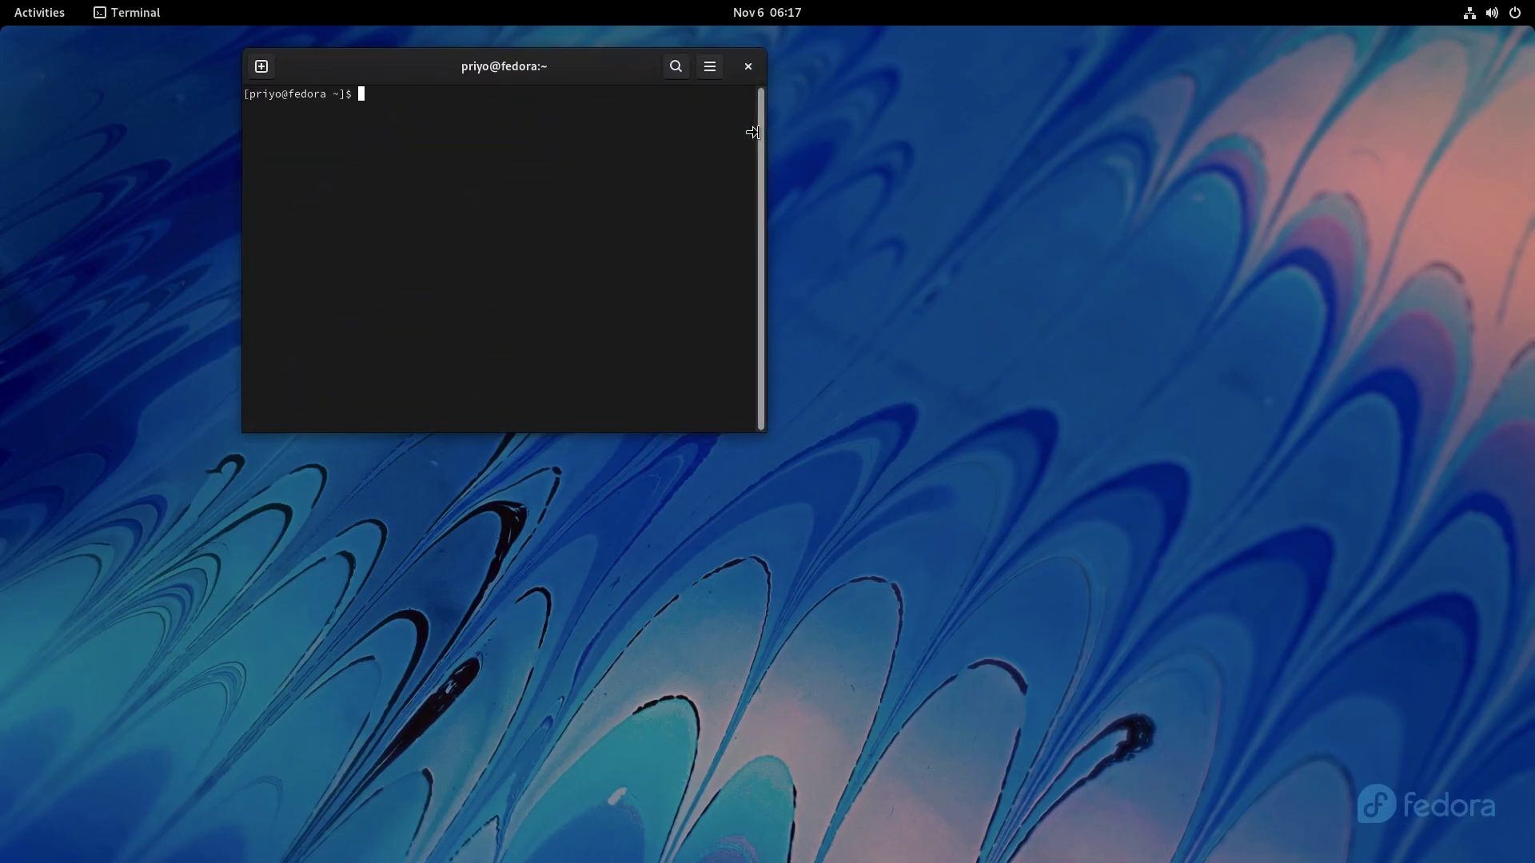
Run 'sudo dnf upgrade' and approve the 830 M upgrade, including kernel 5.14.15.
type("sudo dnf upgrade")
key("Return")
key("Return")
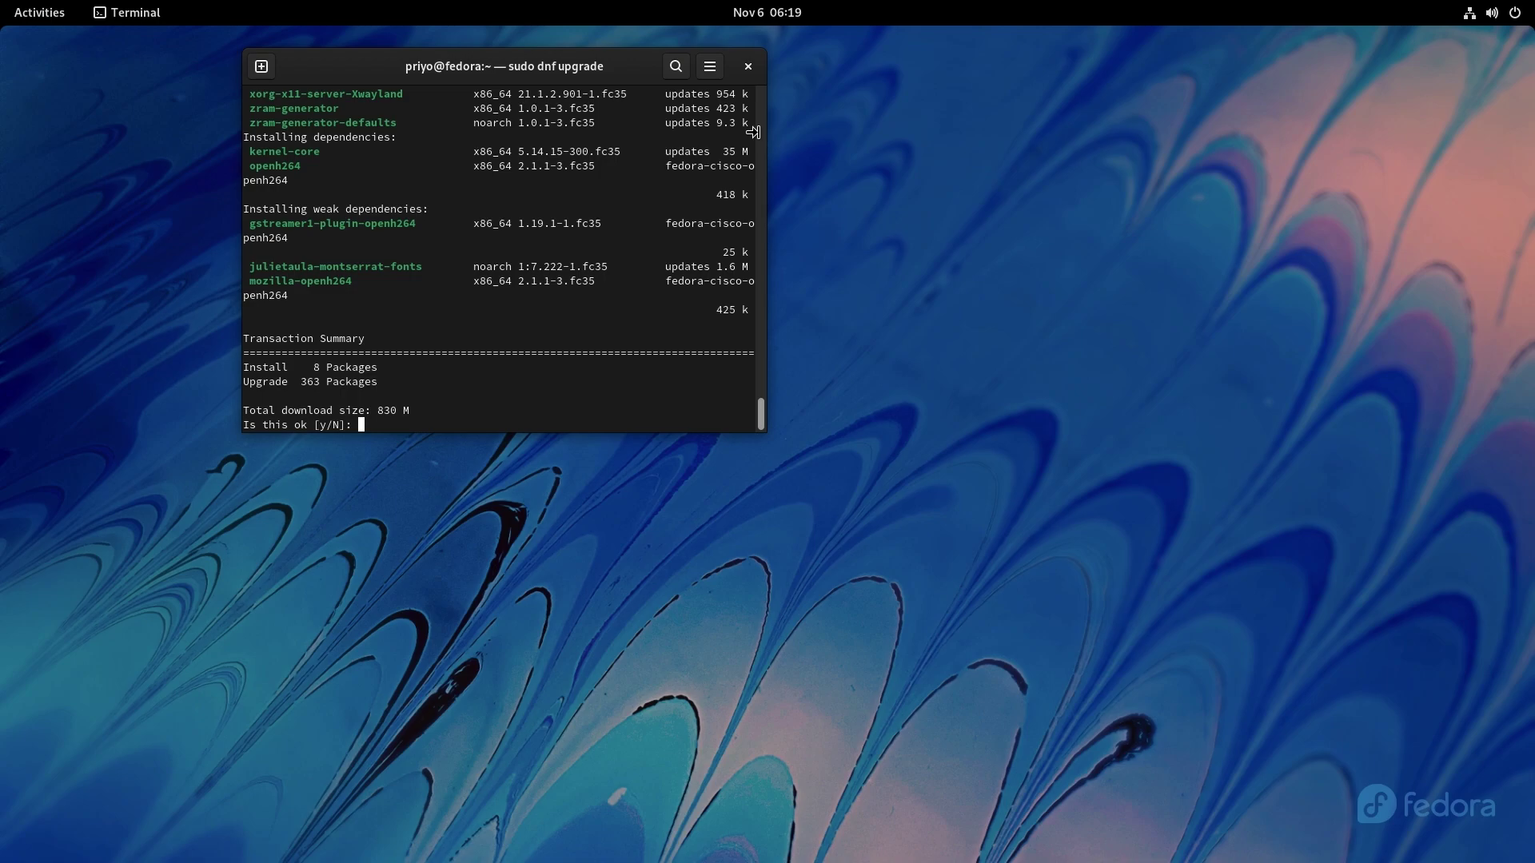
type("y")
key("Return")
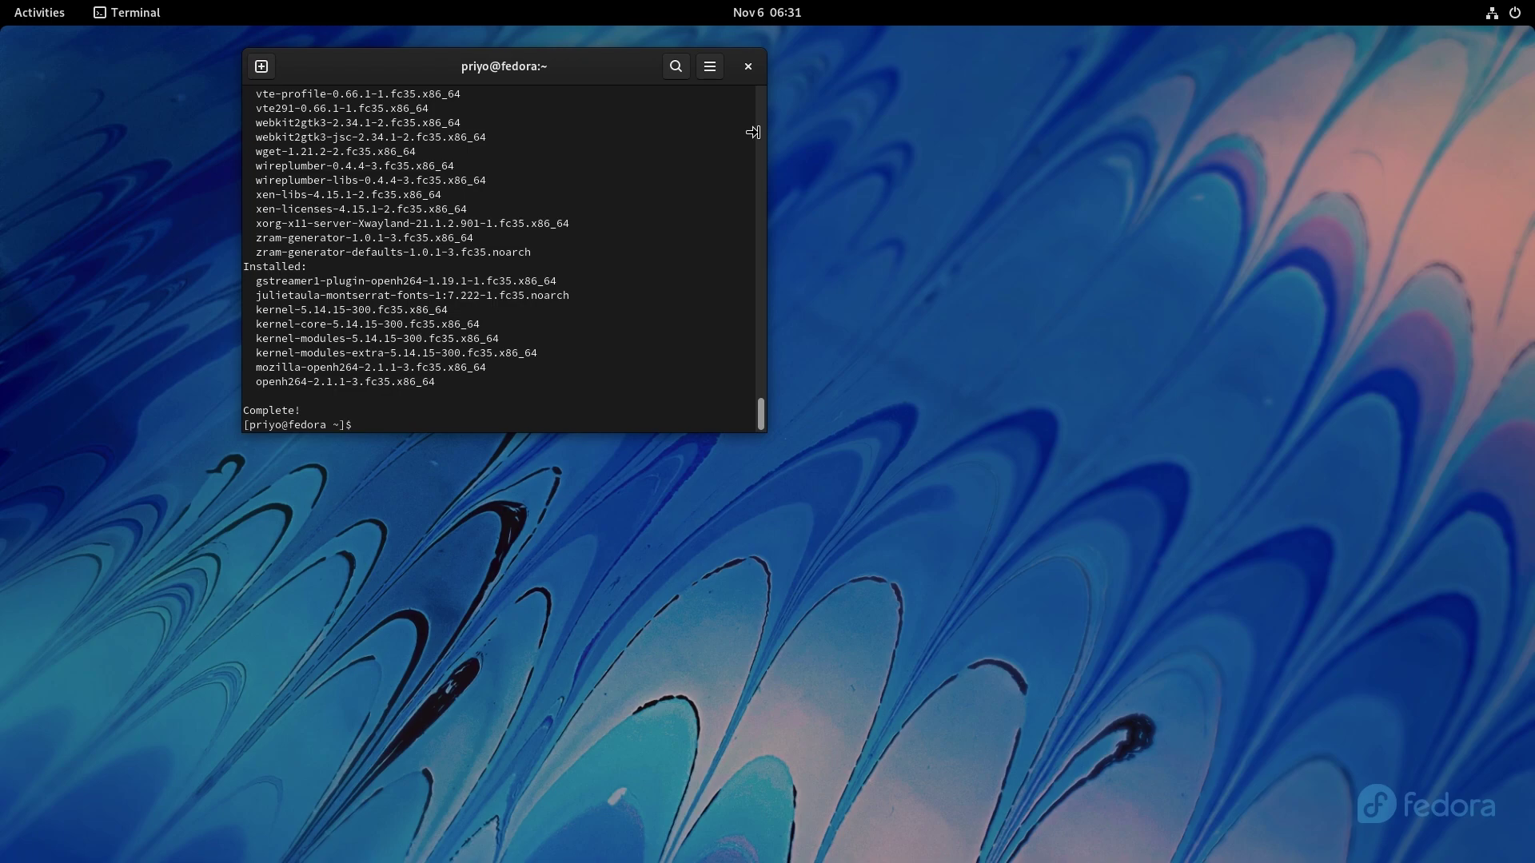
Install neofetch, view the Fedora Linux 35 system summary, then close Terminal.
type("neofetch")
key("Return")
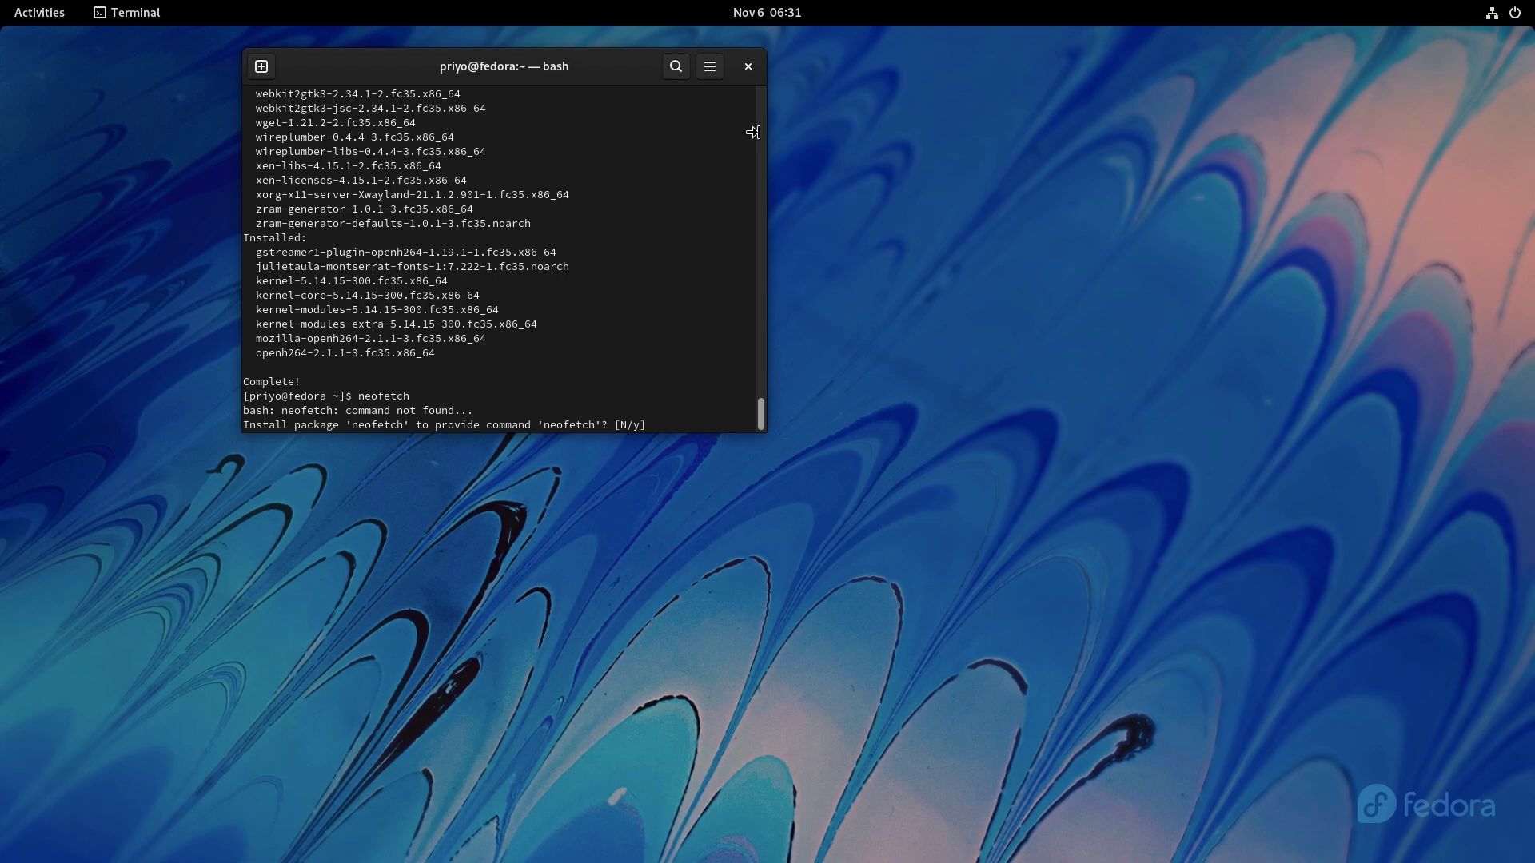
type("y")
key("Return")
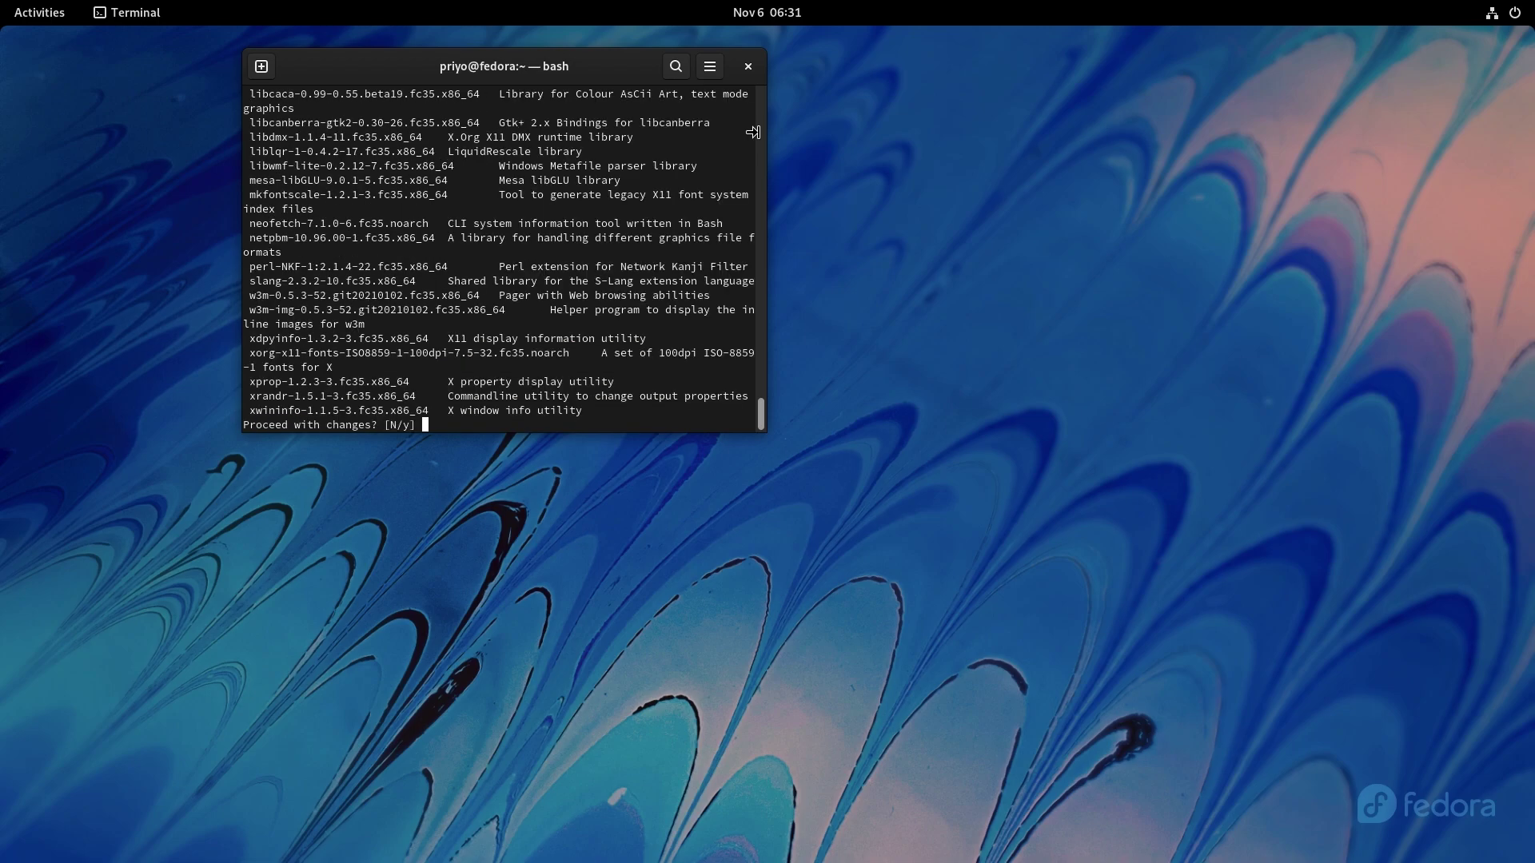
type("y")
key("Return")
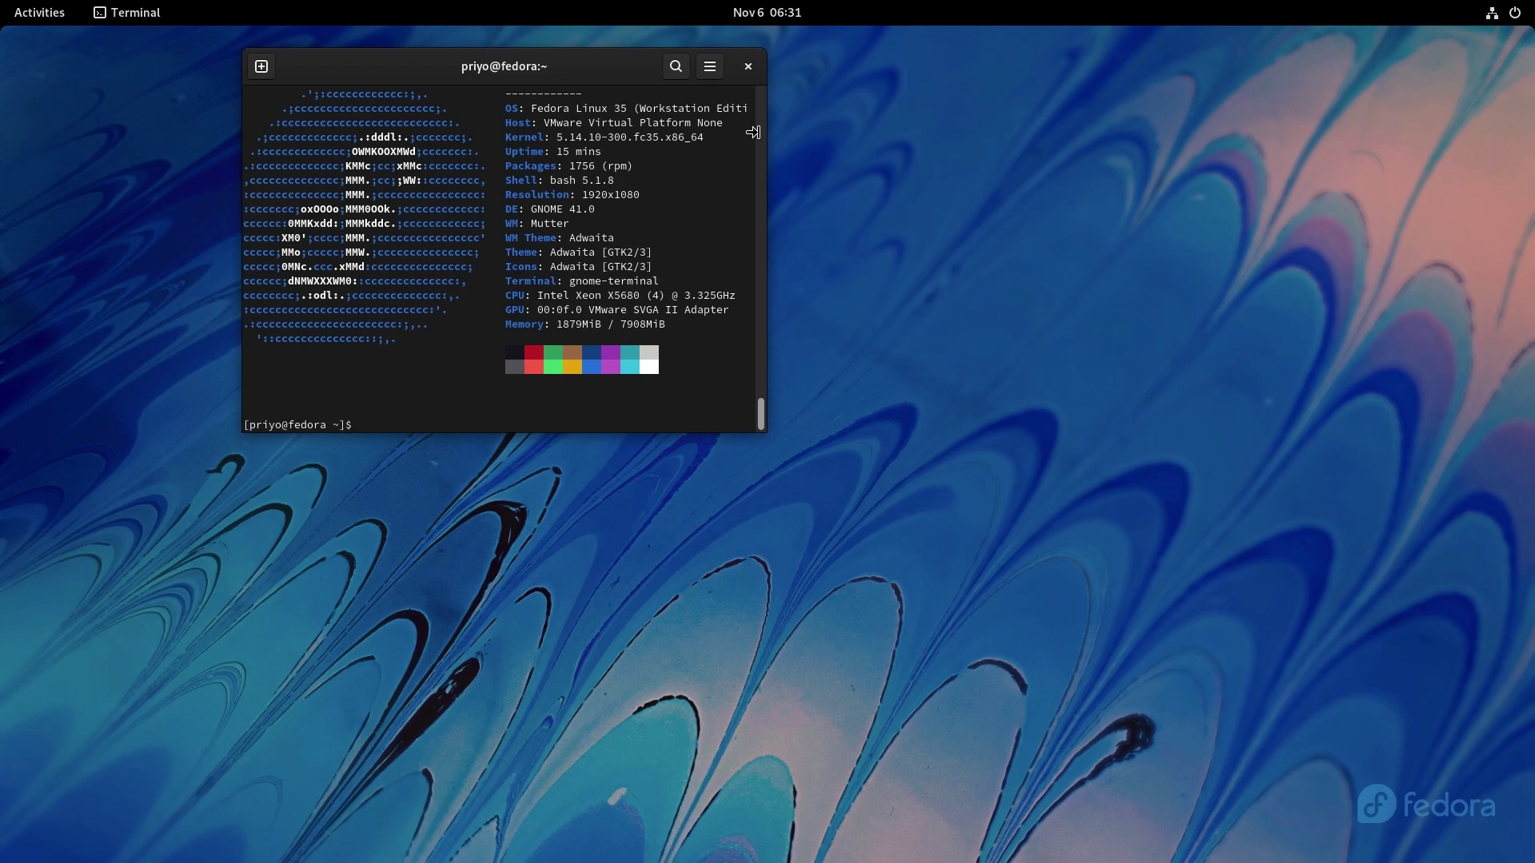
left_click(748, 67)
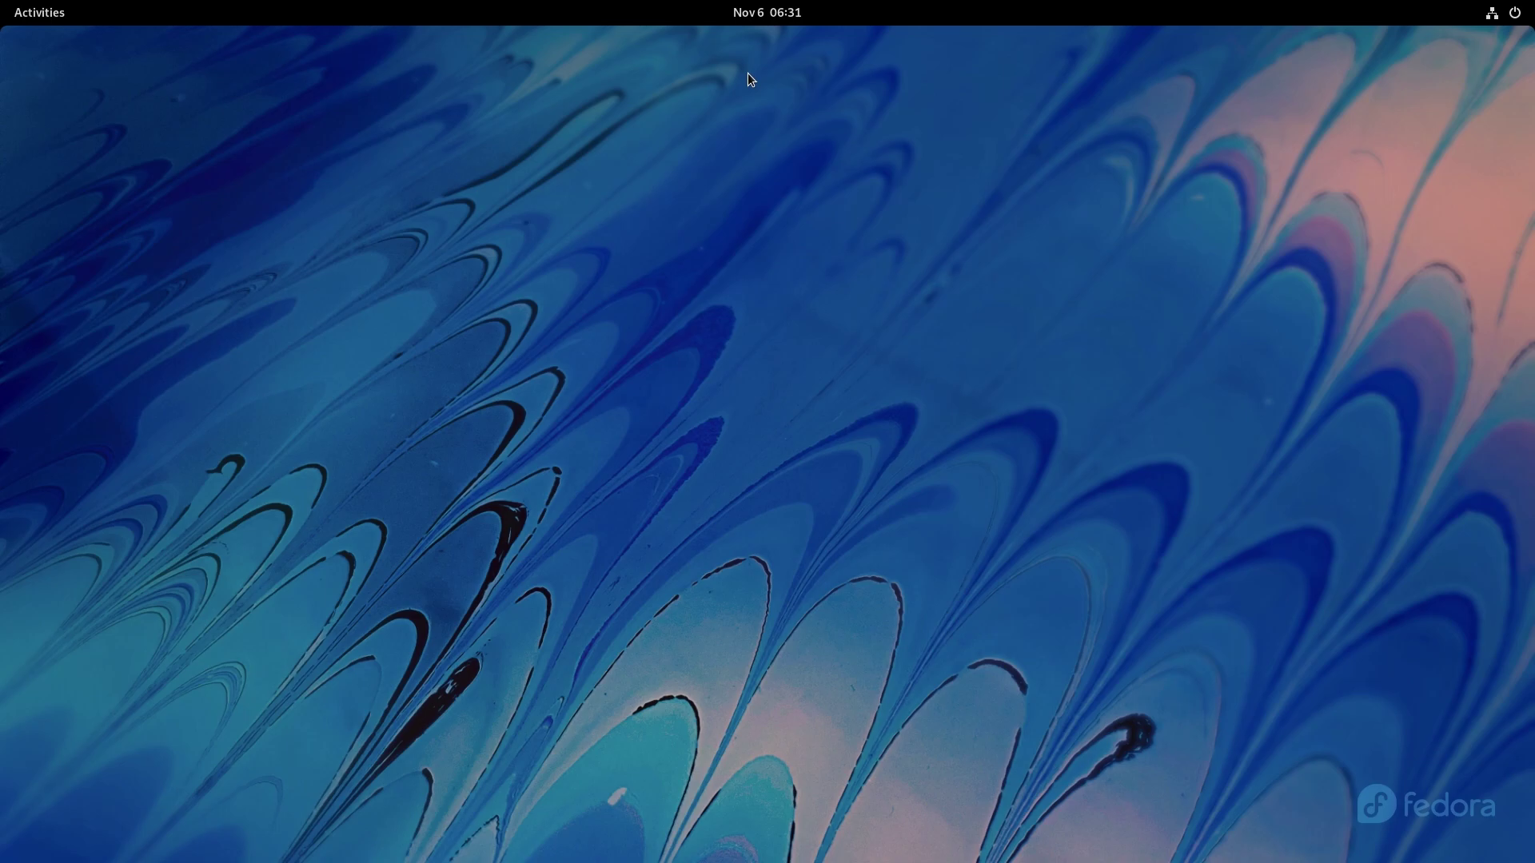
Set the boat-on-turquoise-sea wallpaper as the desktop background, then go to Multitasking settings.
right_click(747, 74)
left_click(754, 102)
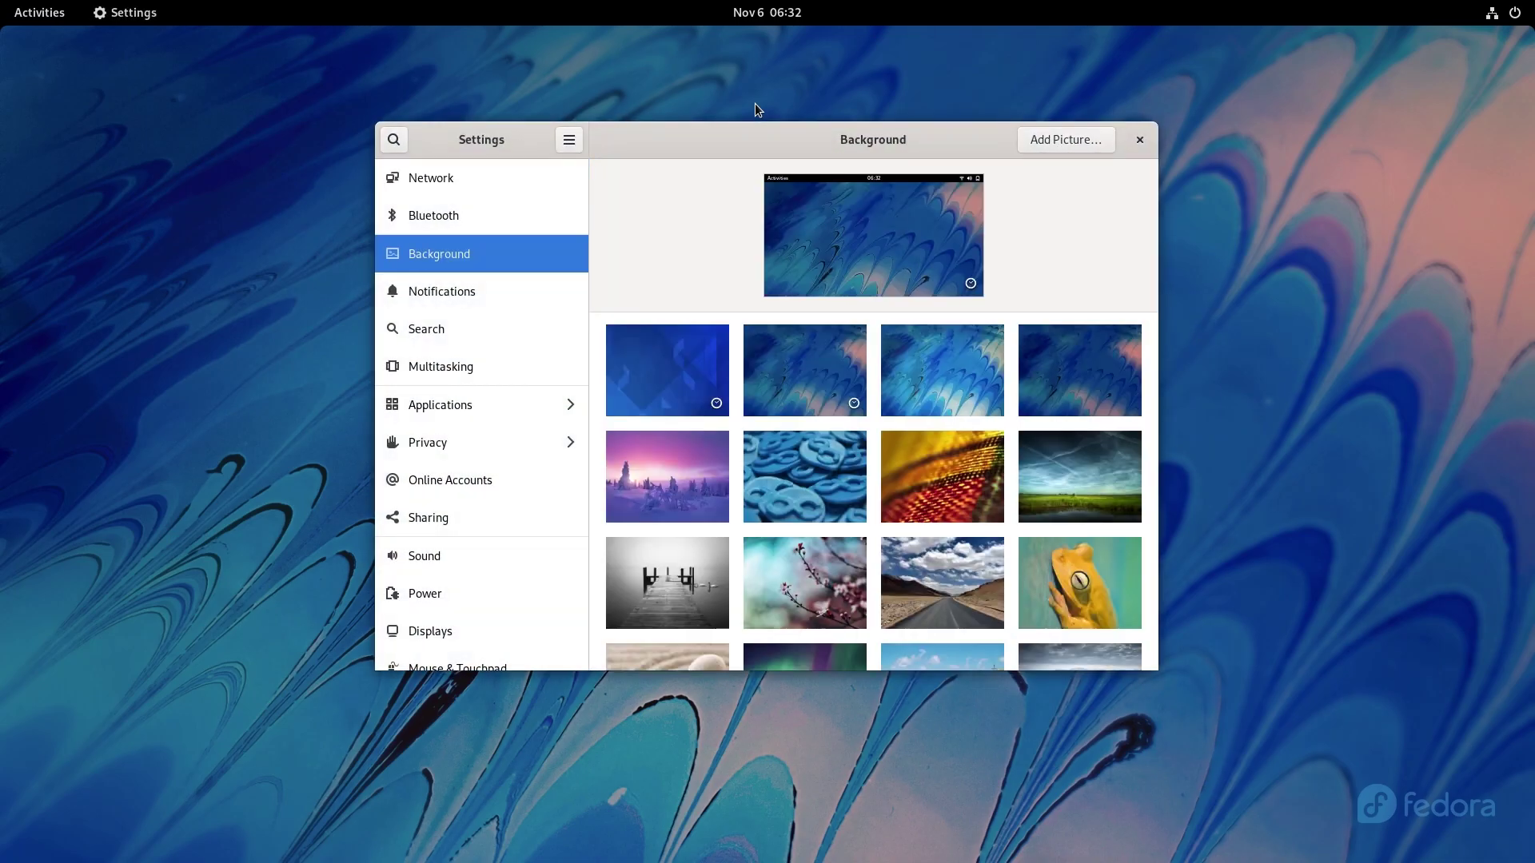
scroll(1054, 462, "down", 5)
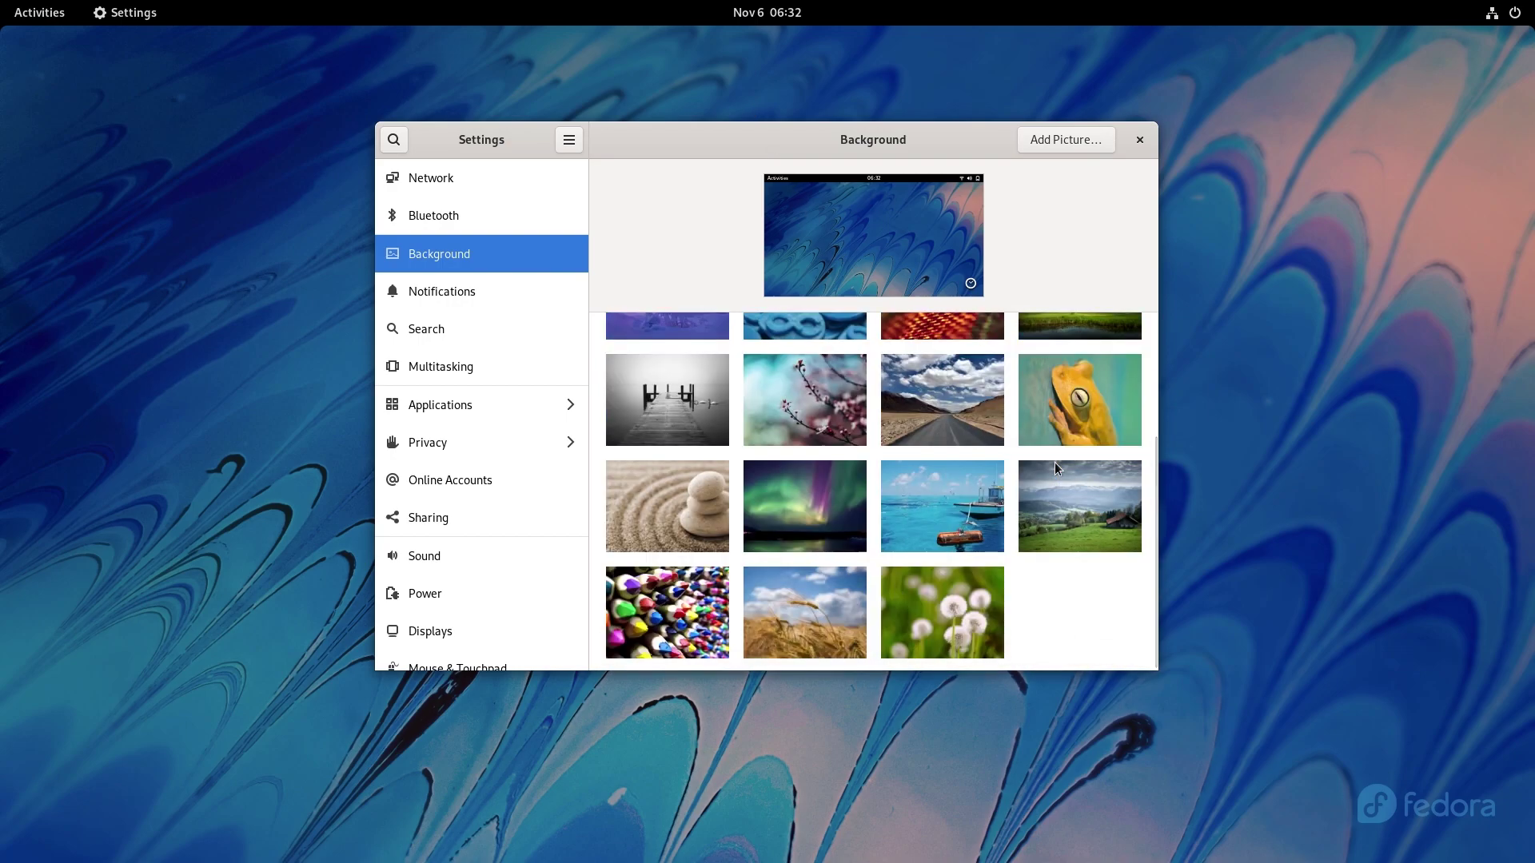
left_click(938, 531)
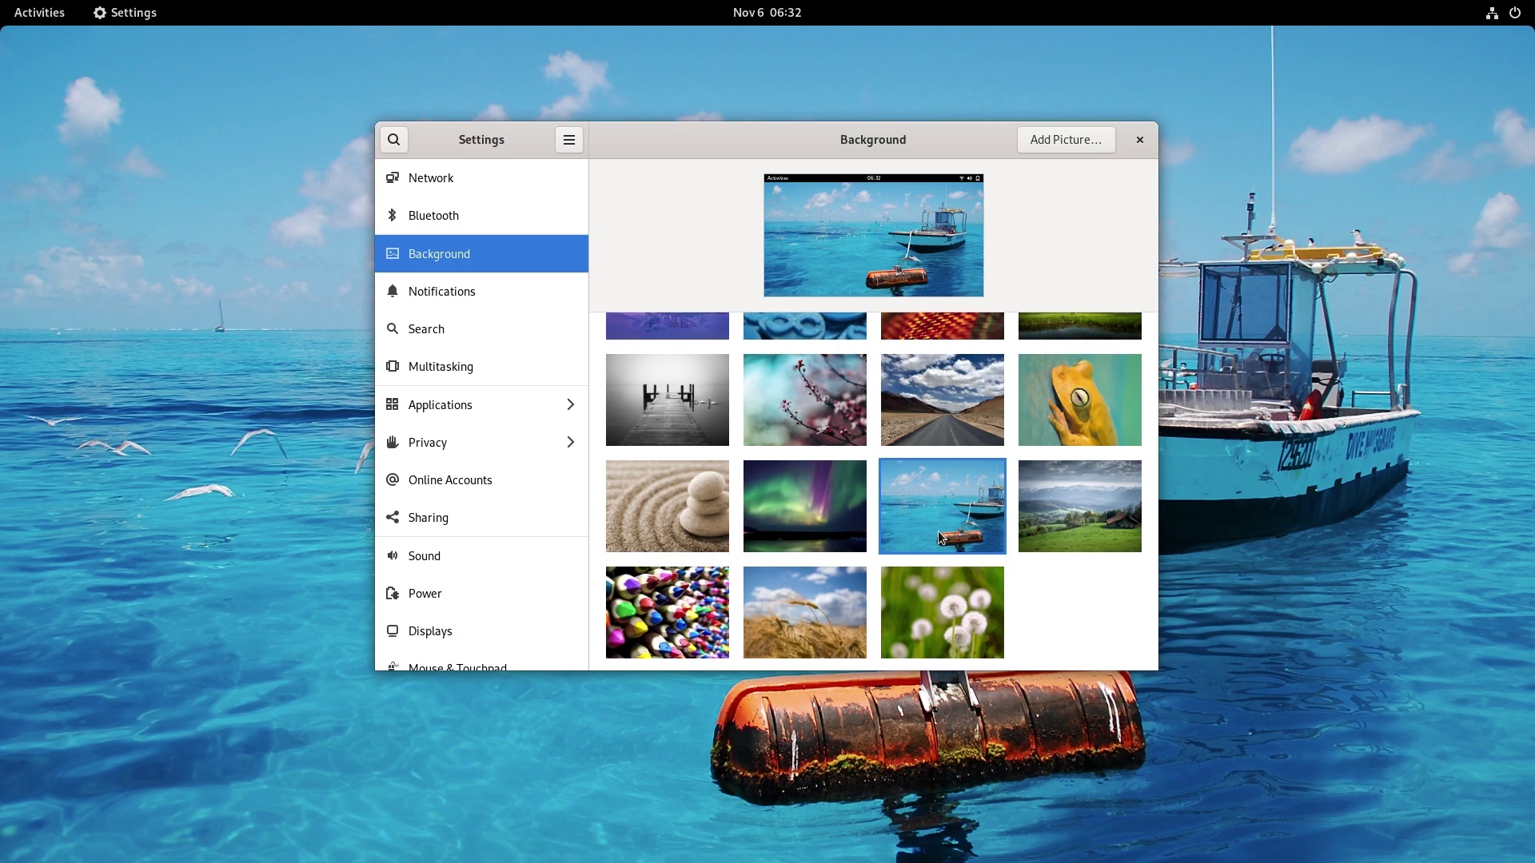
left_click(511, 369)
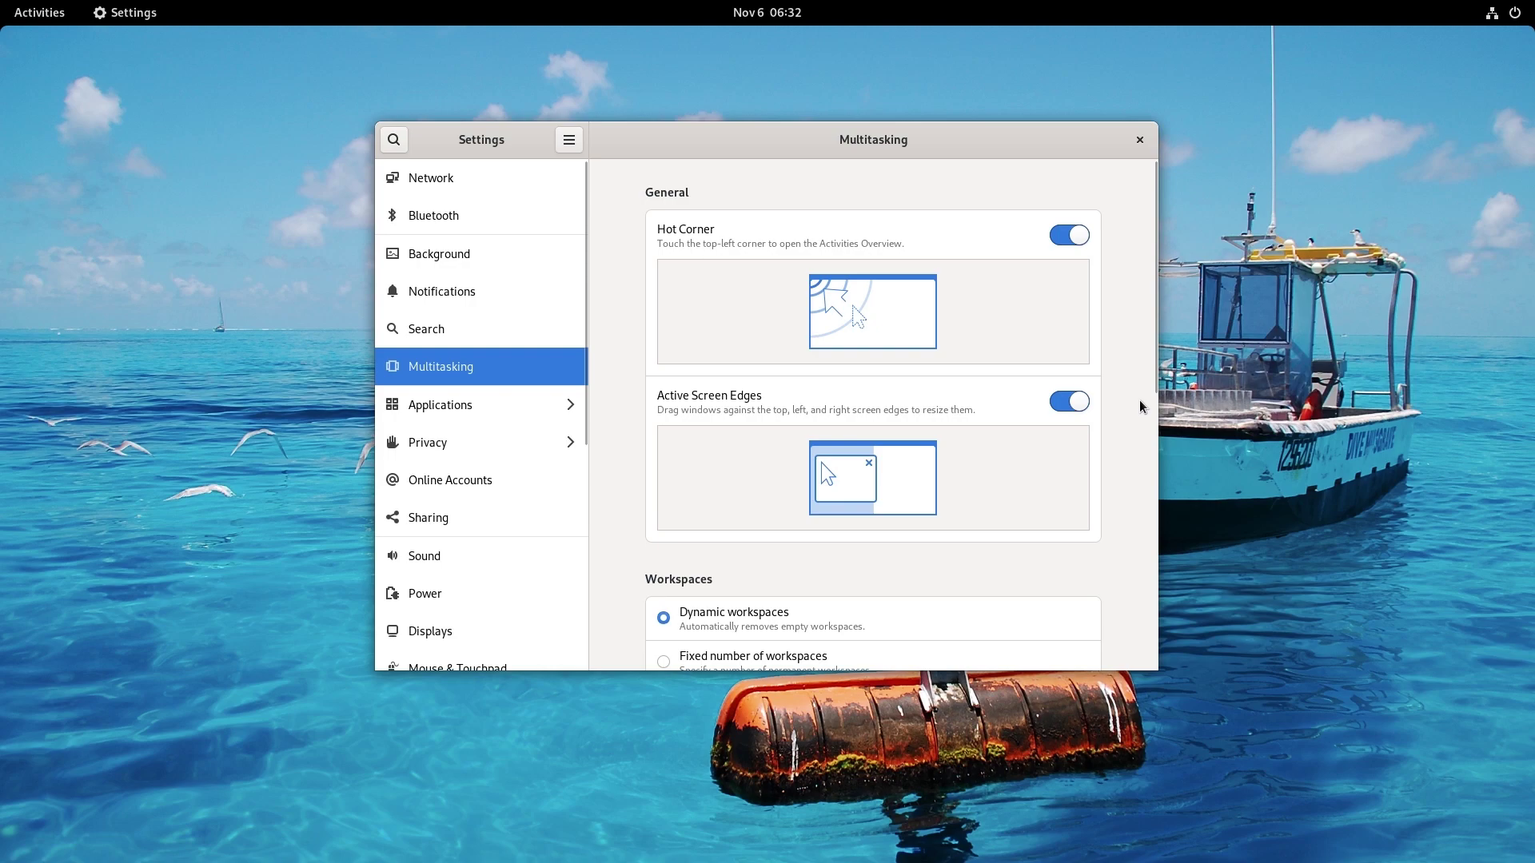
Look through the Multitasking options, then go to the Power panel.
scroll(1140, 401, "down", 5)
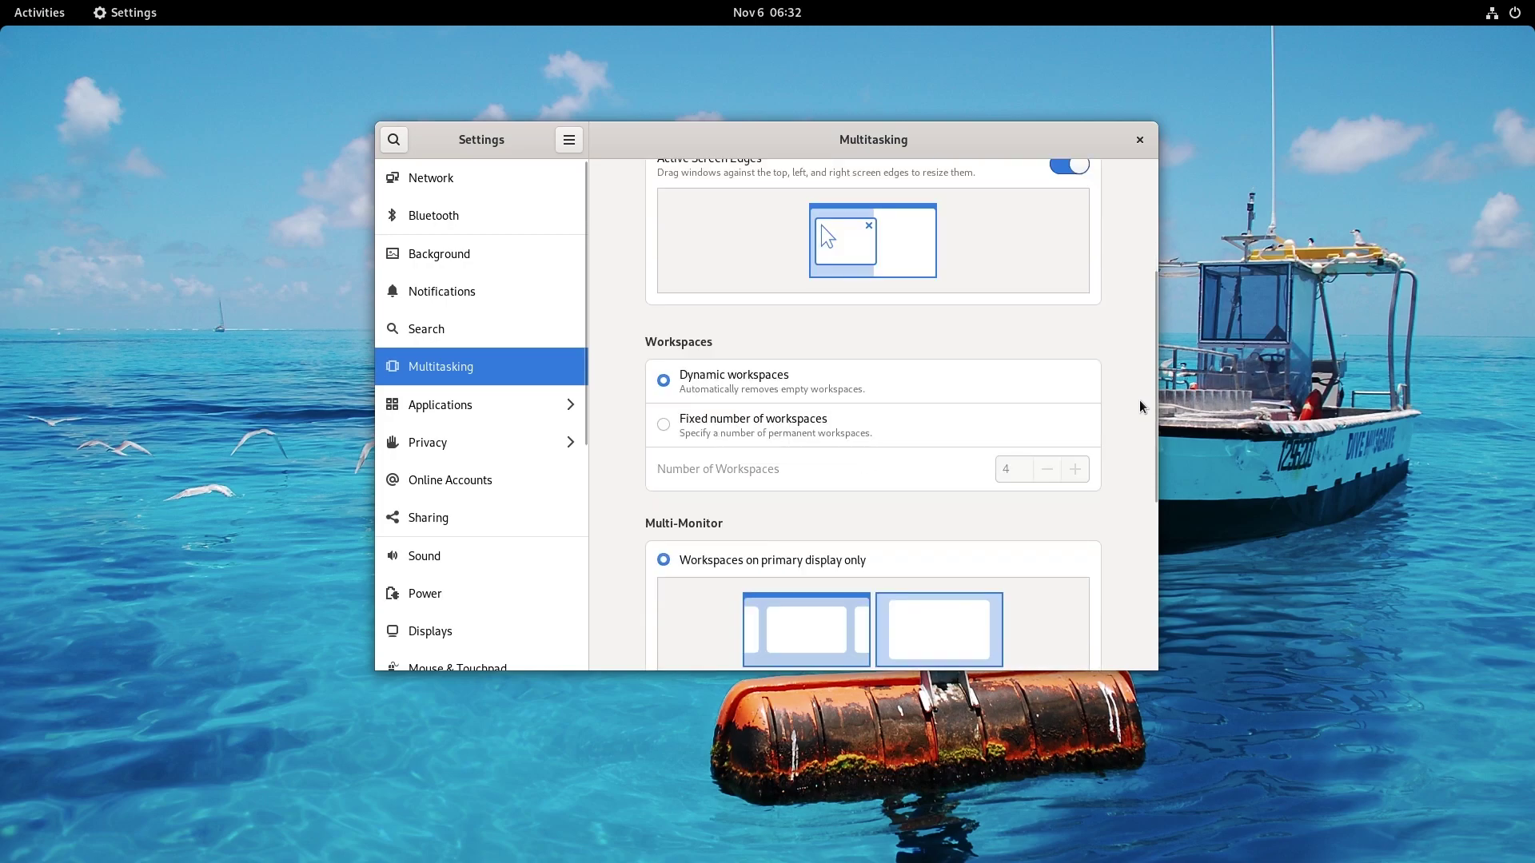
scroll(1142, 406, "down", 7)
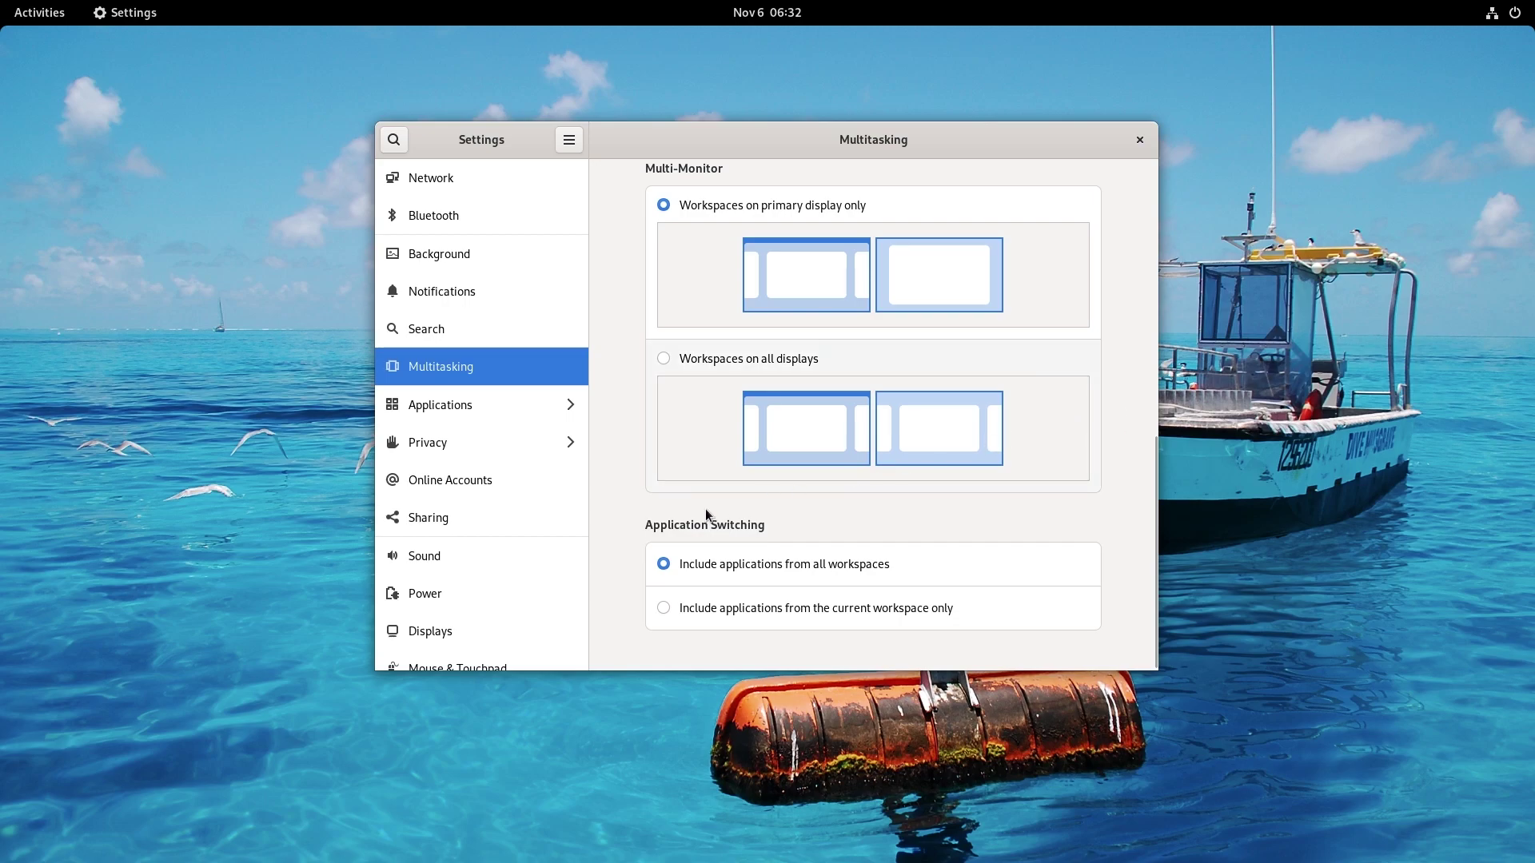
left_click(469, 593)
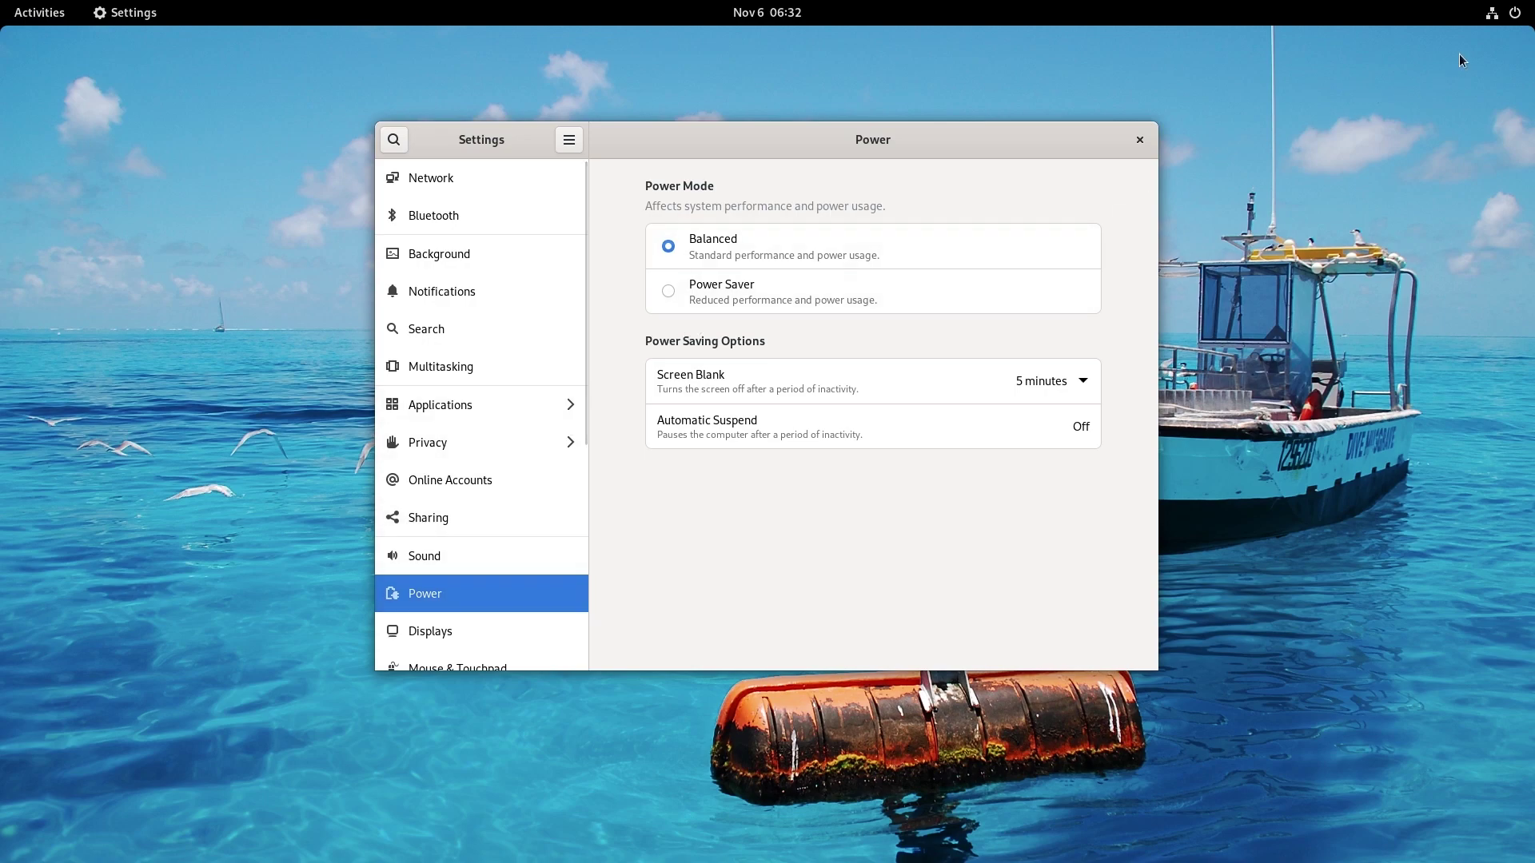
Check the power mode choices in the system menu, then go to the Displays panel.
left_click(1526, 17)
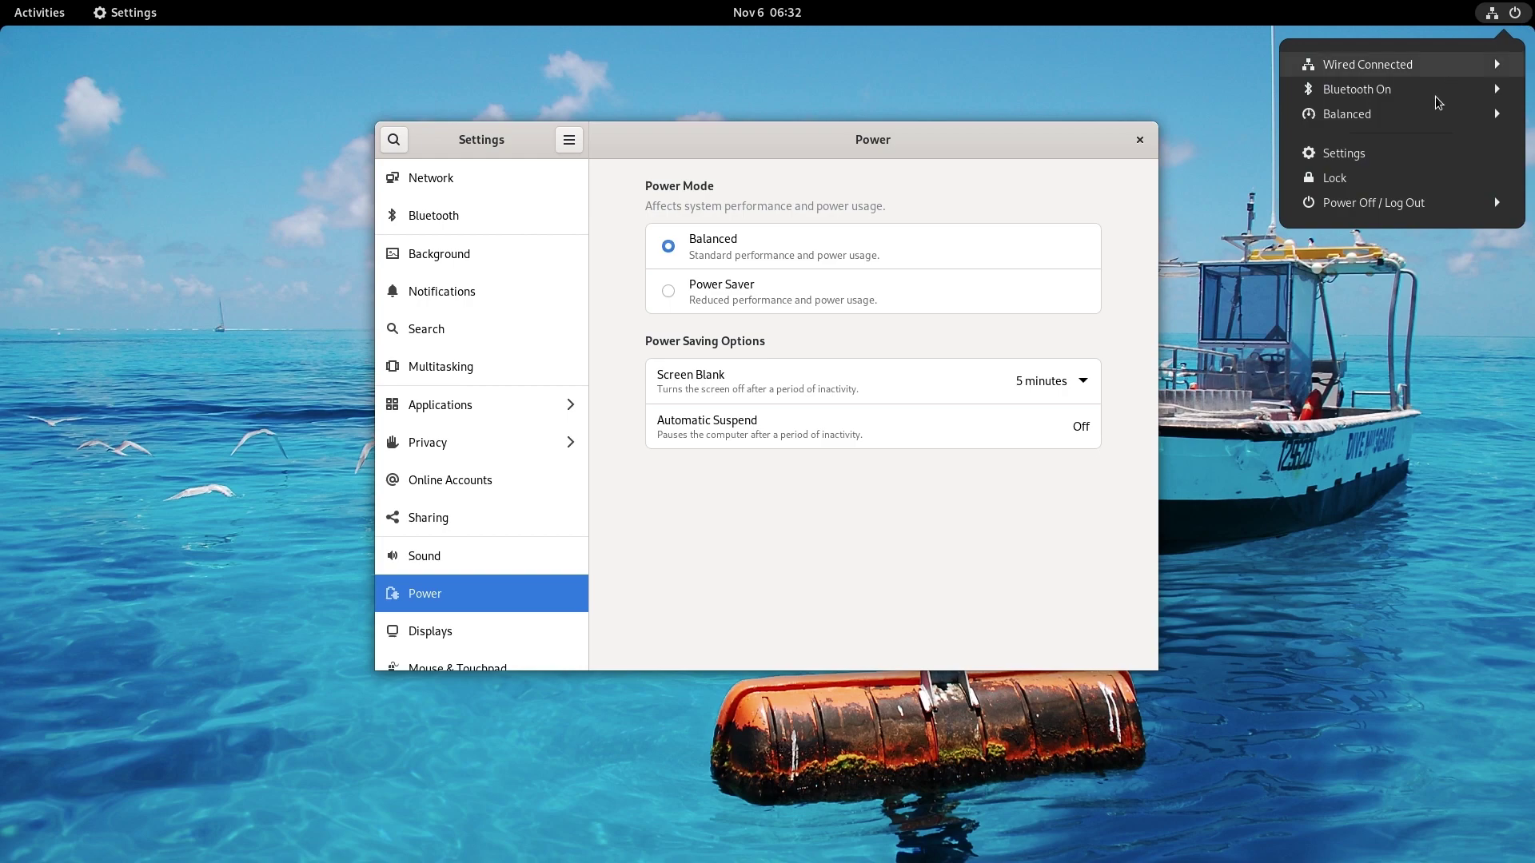
left_click(1426, 119)
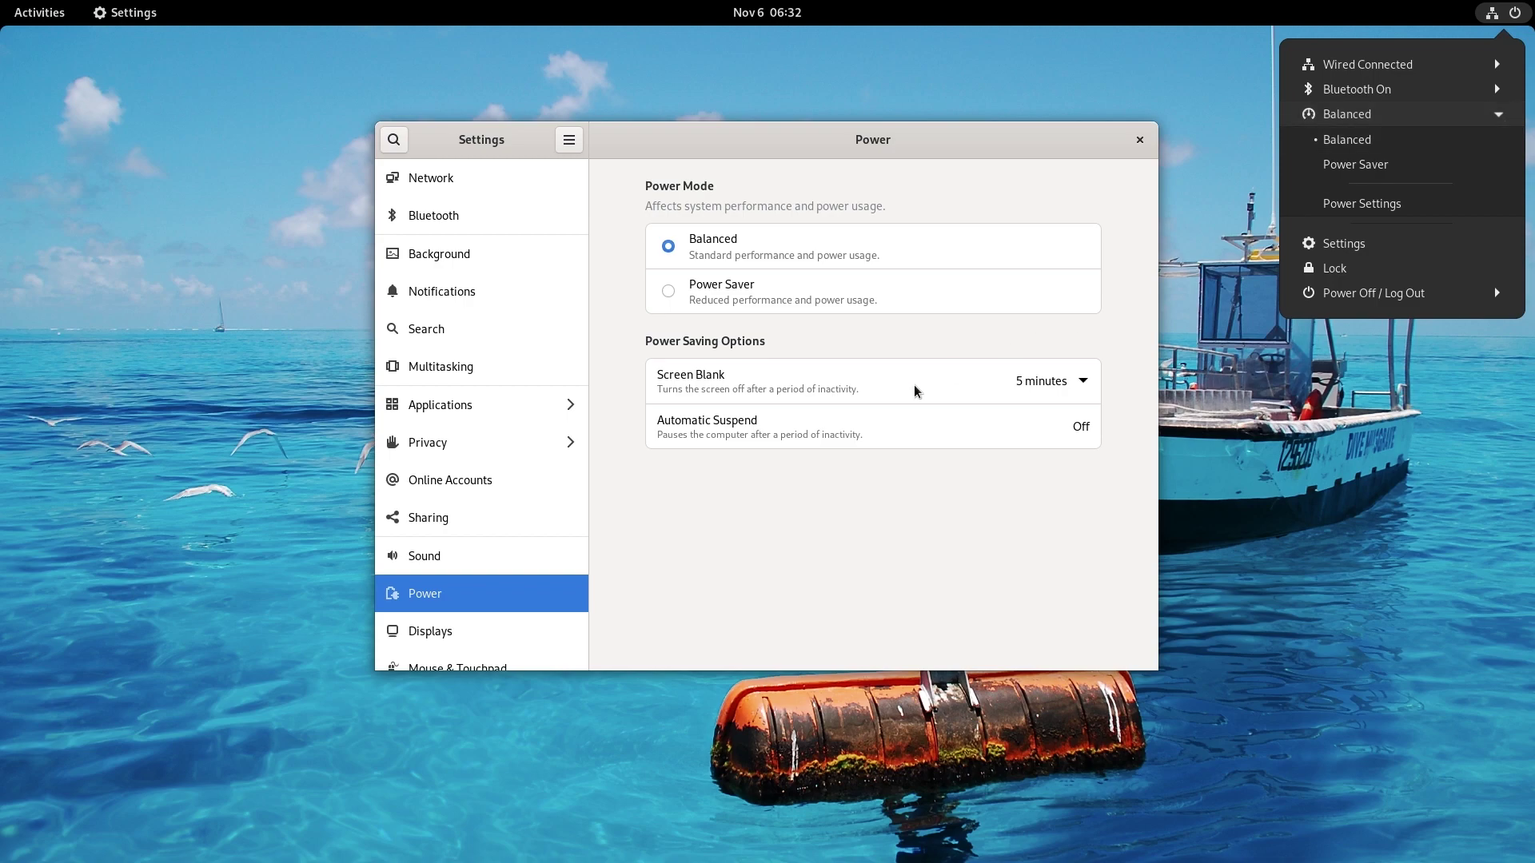
left_click(654, 537)
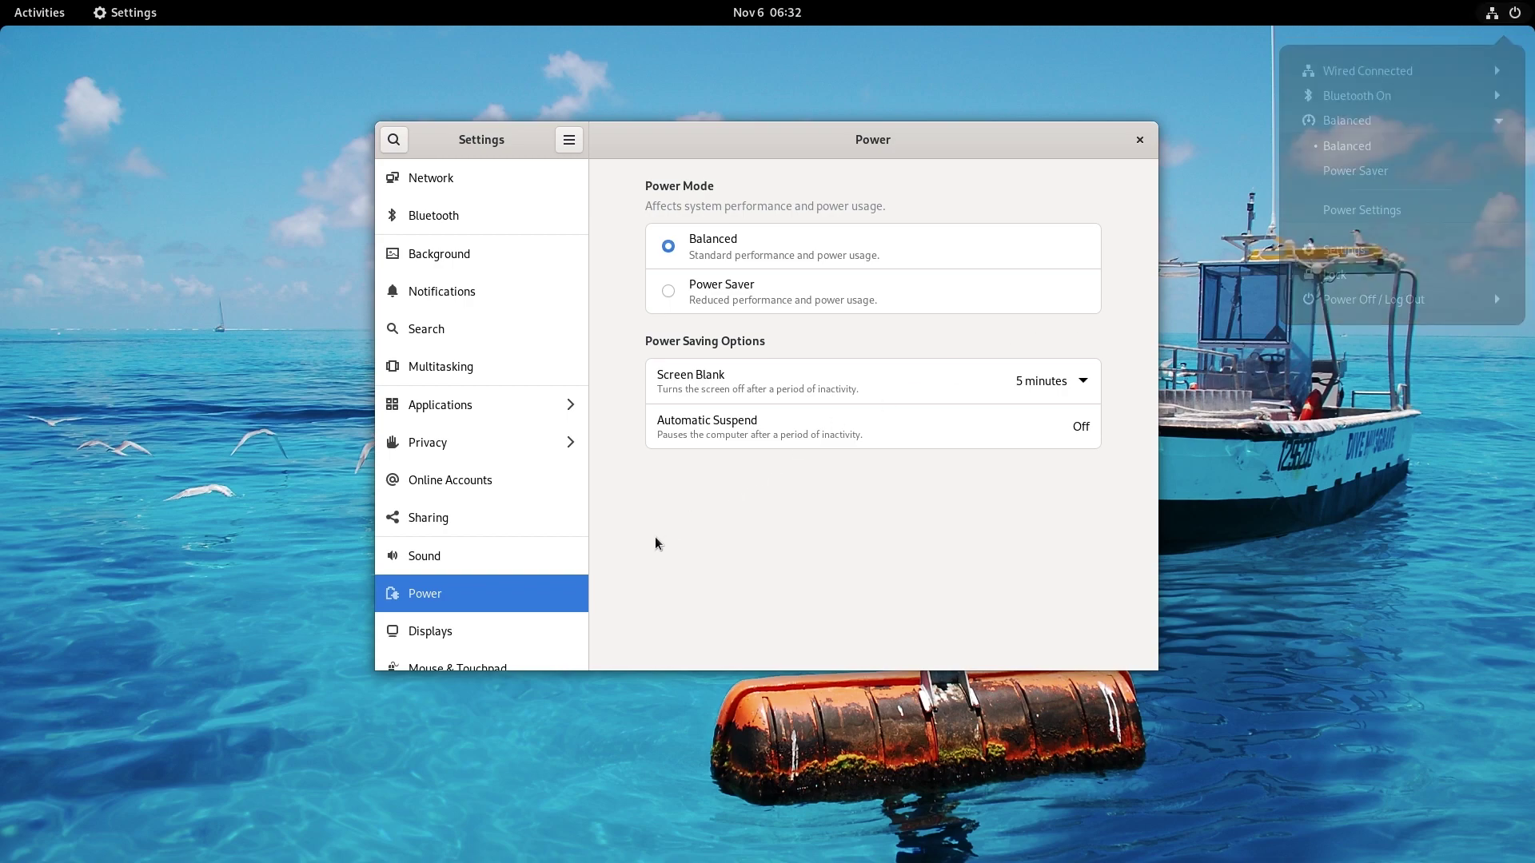
left_click(493, 629)
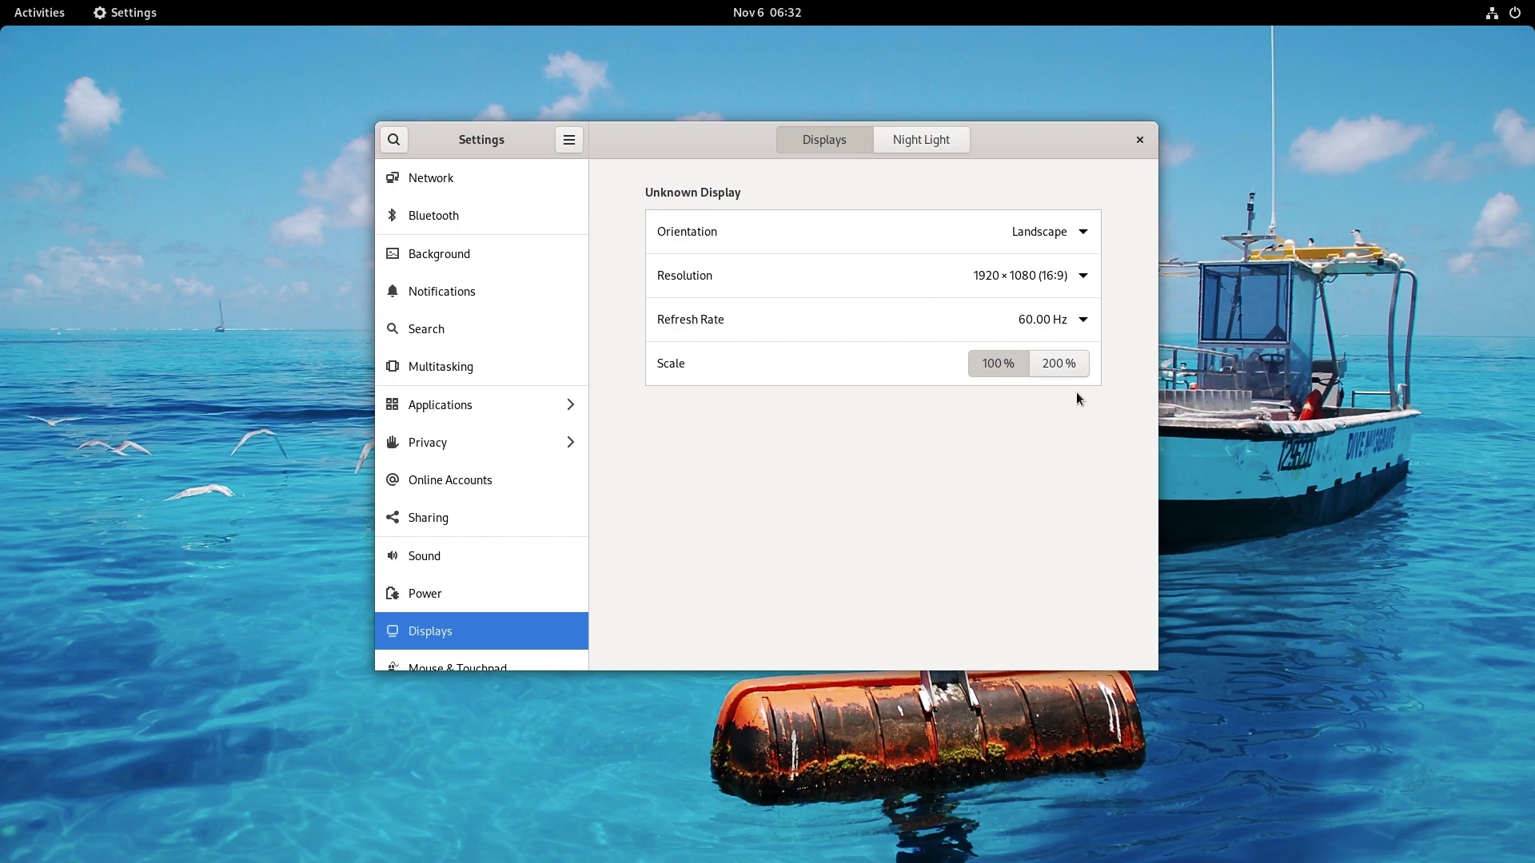
View the About page (Fedora Linux 35, 7.7 GiB memory, 85.9 GB disk), then show Activities.
scroll(492, 580, "down", 10)
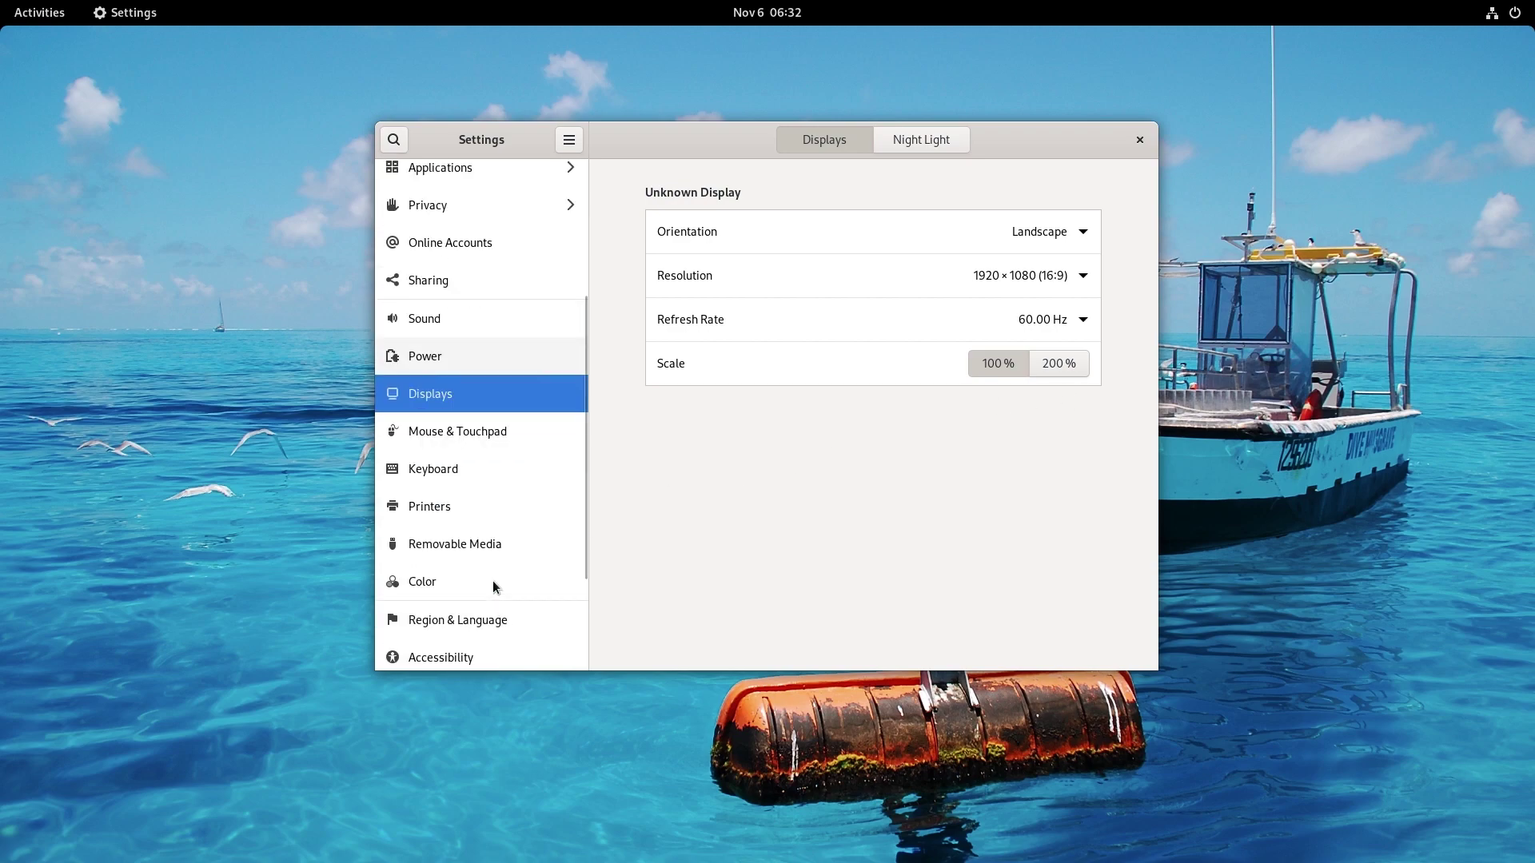
left_click(477, 649)
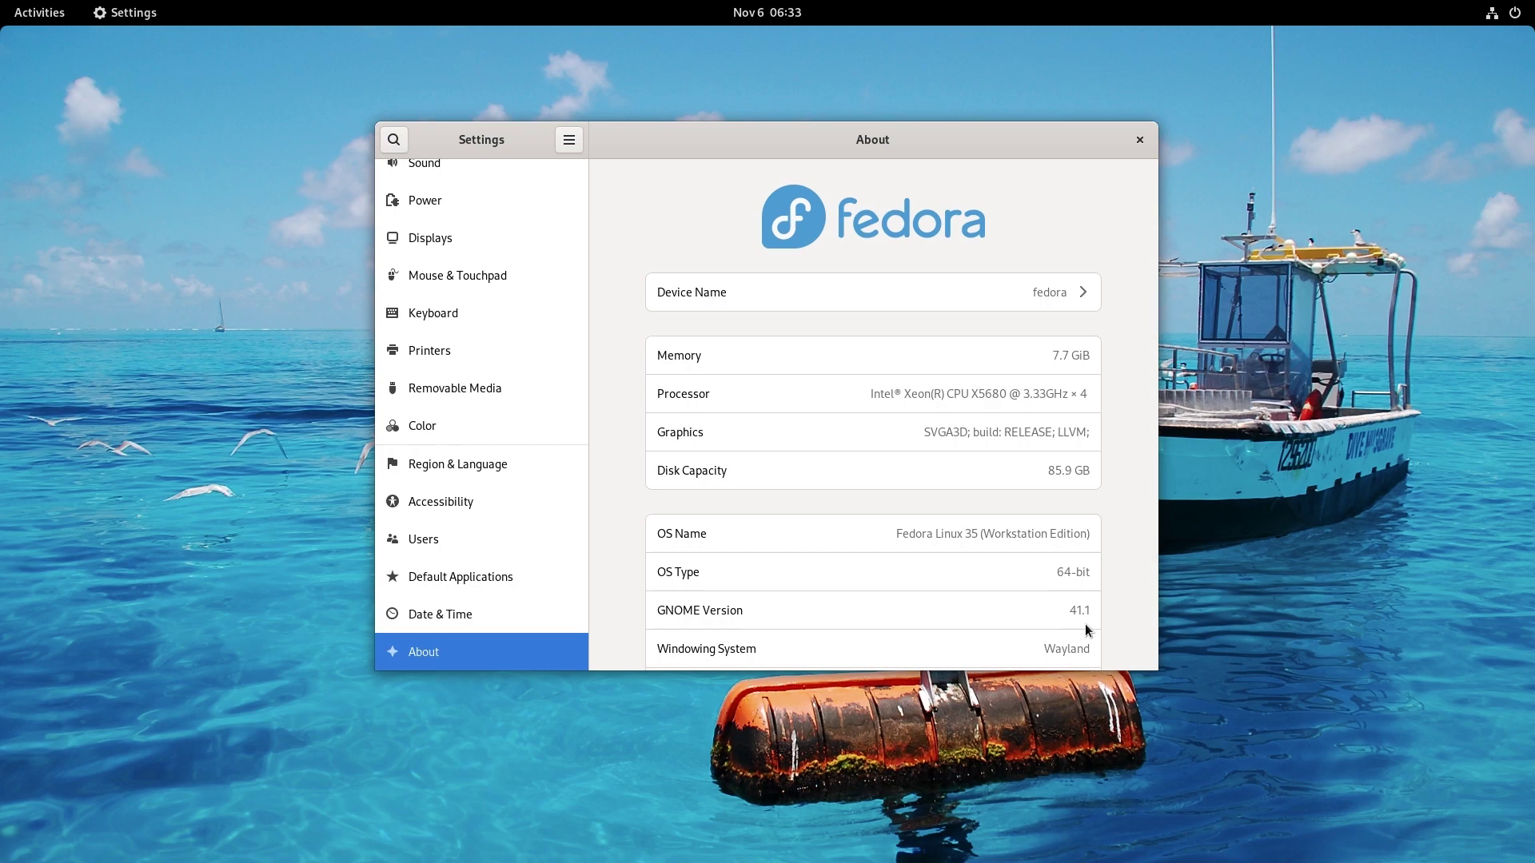
left_click(16, 9)
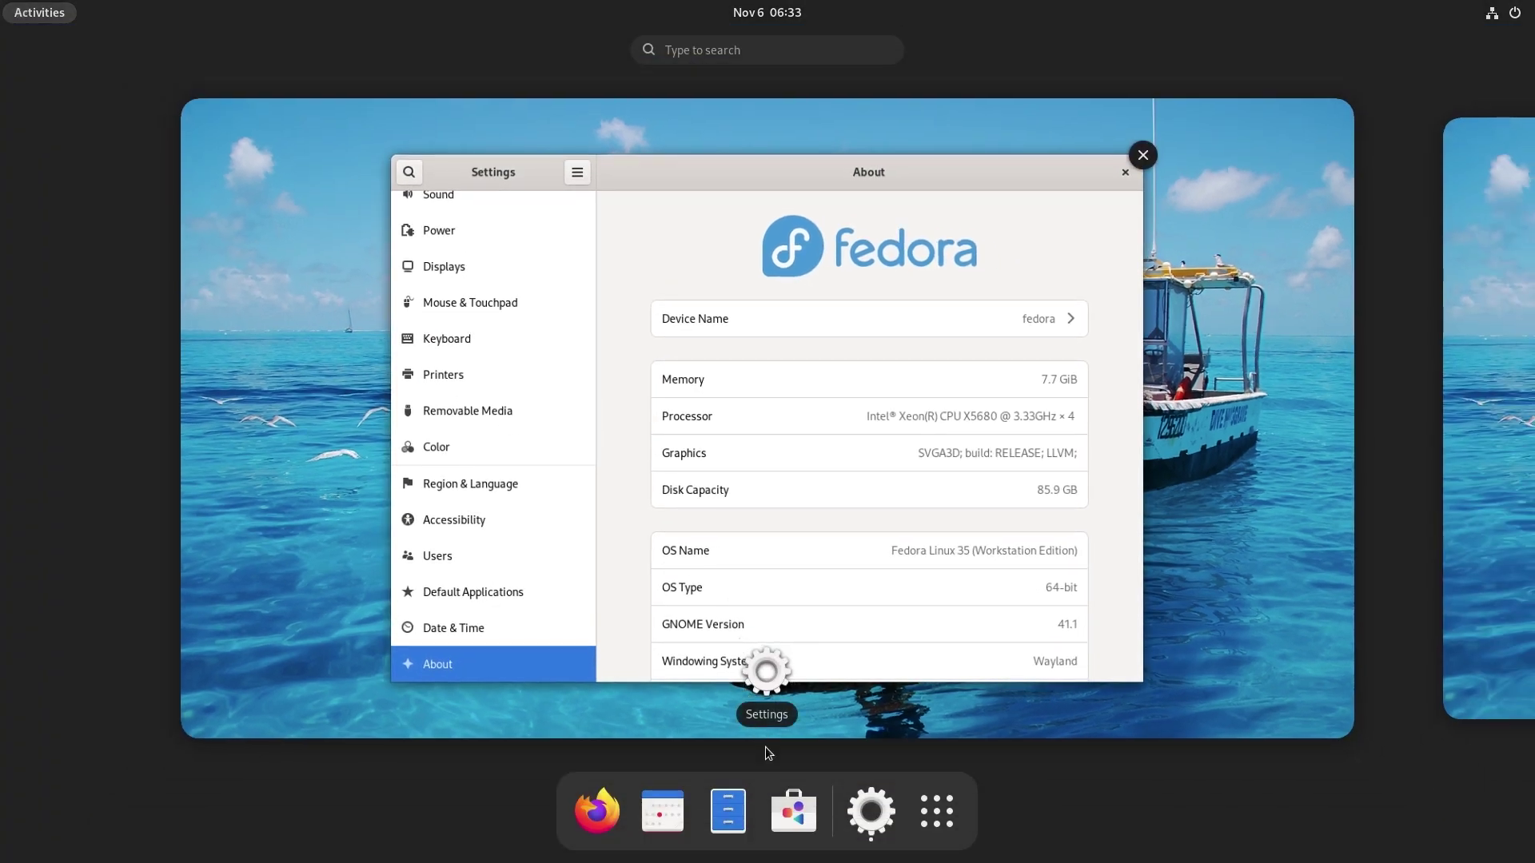
Launch GNOME Software, pass its welcome screen, and restart it to load new plugins.
left_click(810, 838)
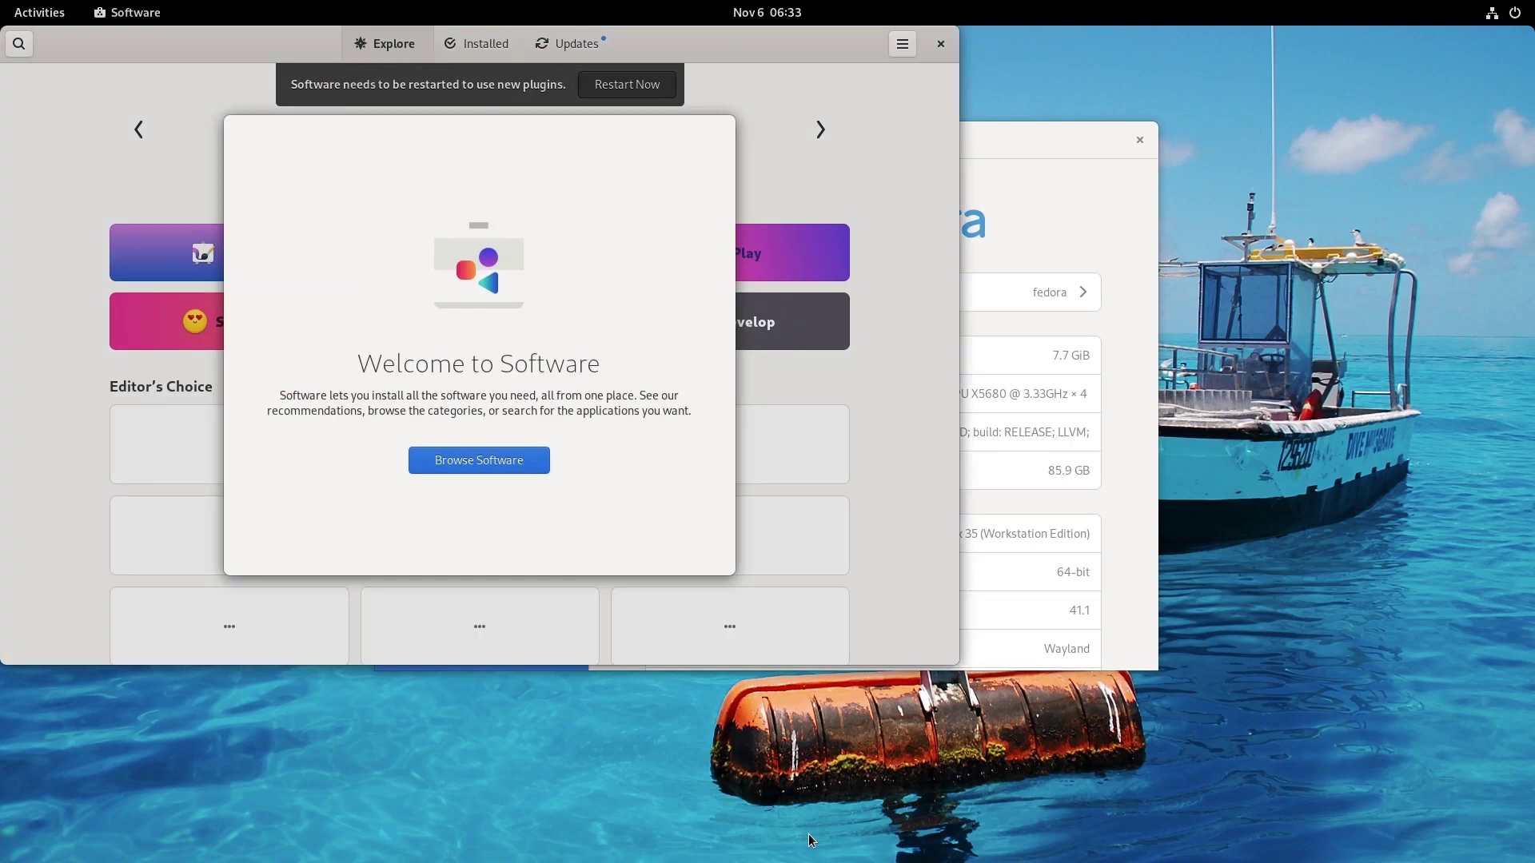
left_click(497, 458)
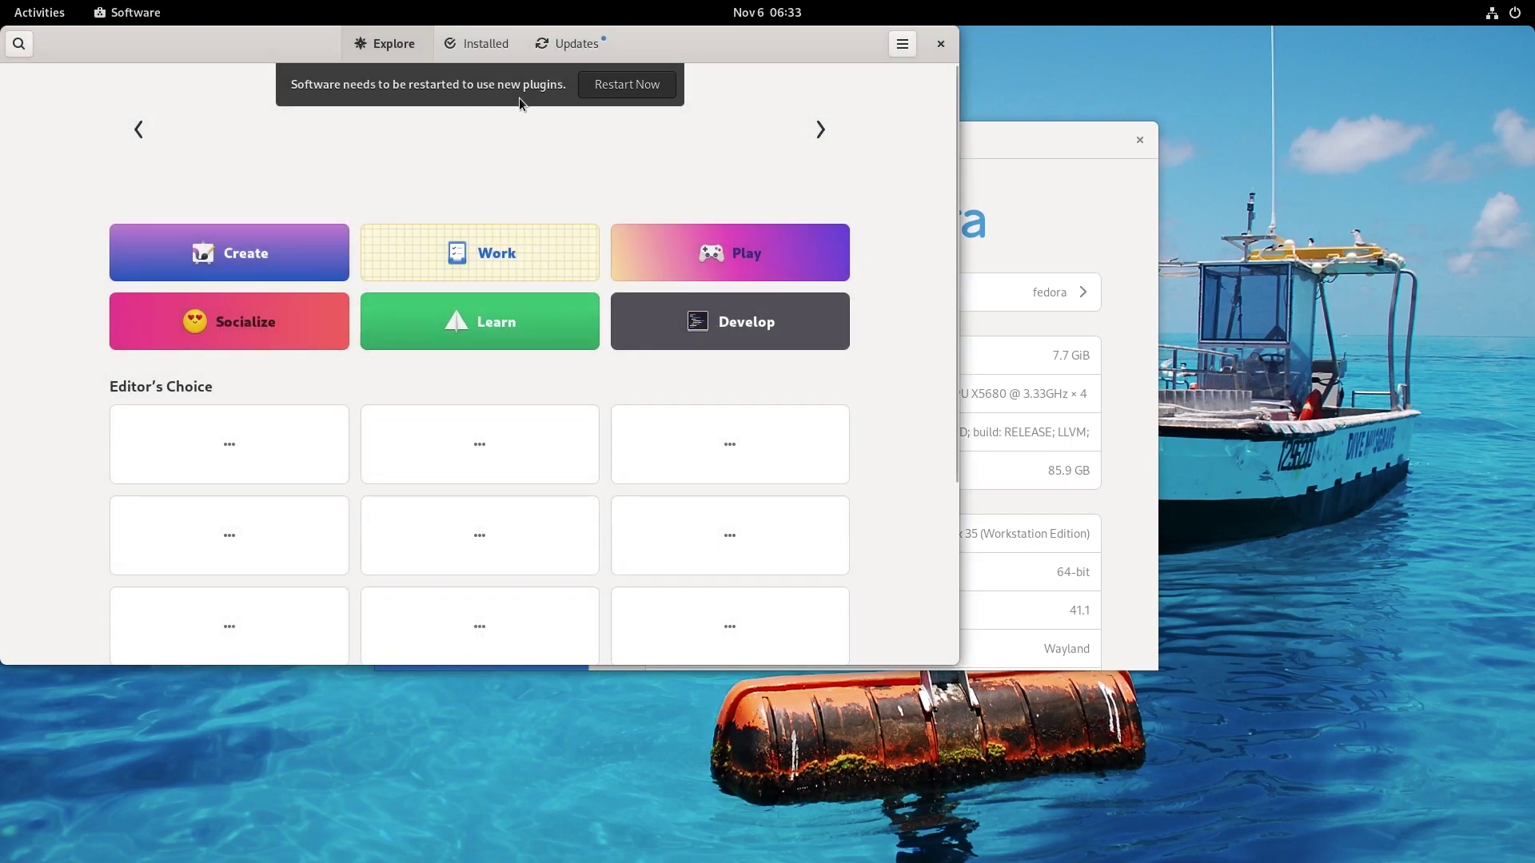
left_click(615, 90)
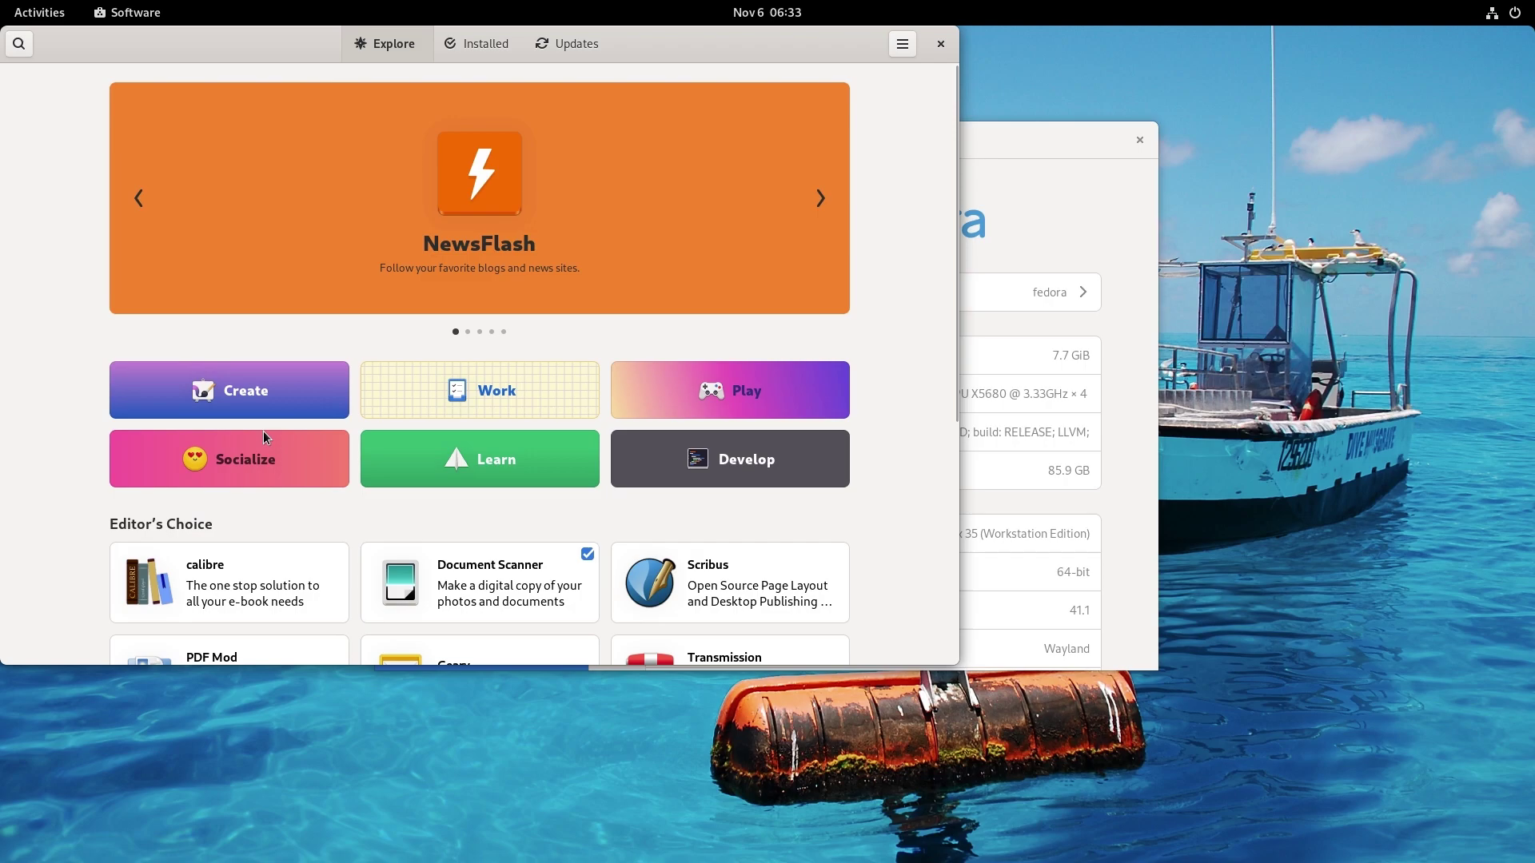
View the Hardware Drivers category, then return to the Explore page.
scroll(267, 438, "down", 5)
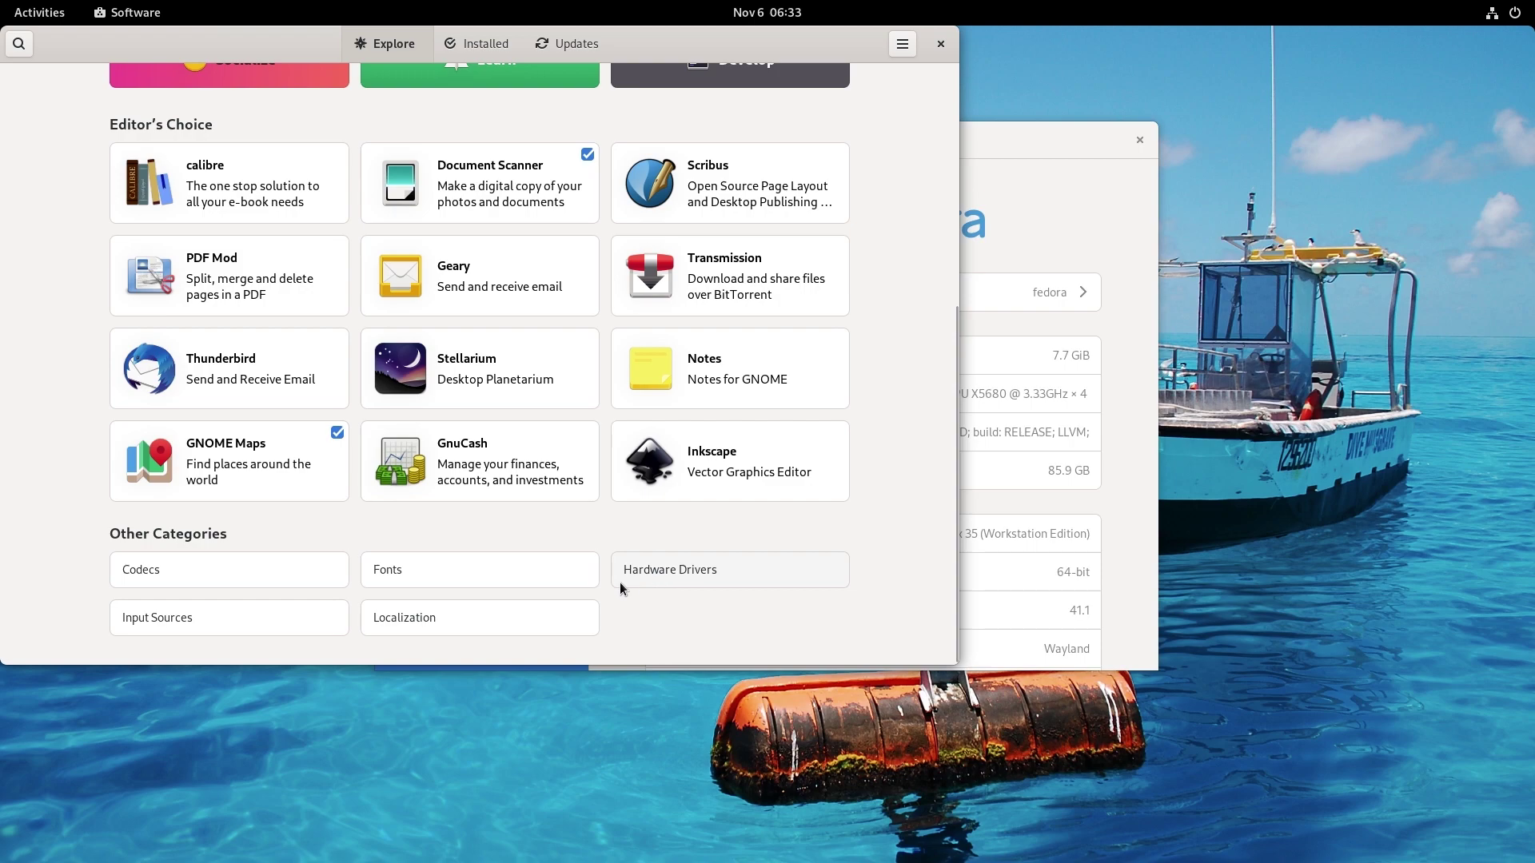
left_click(634, 586)
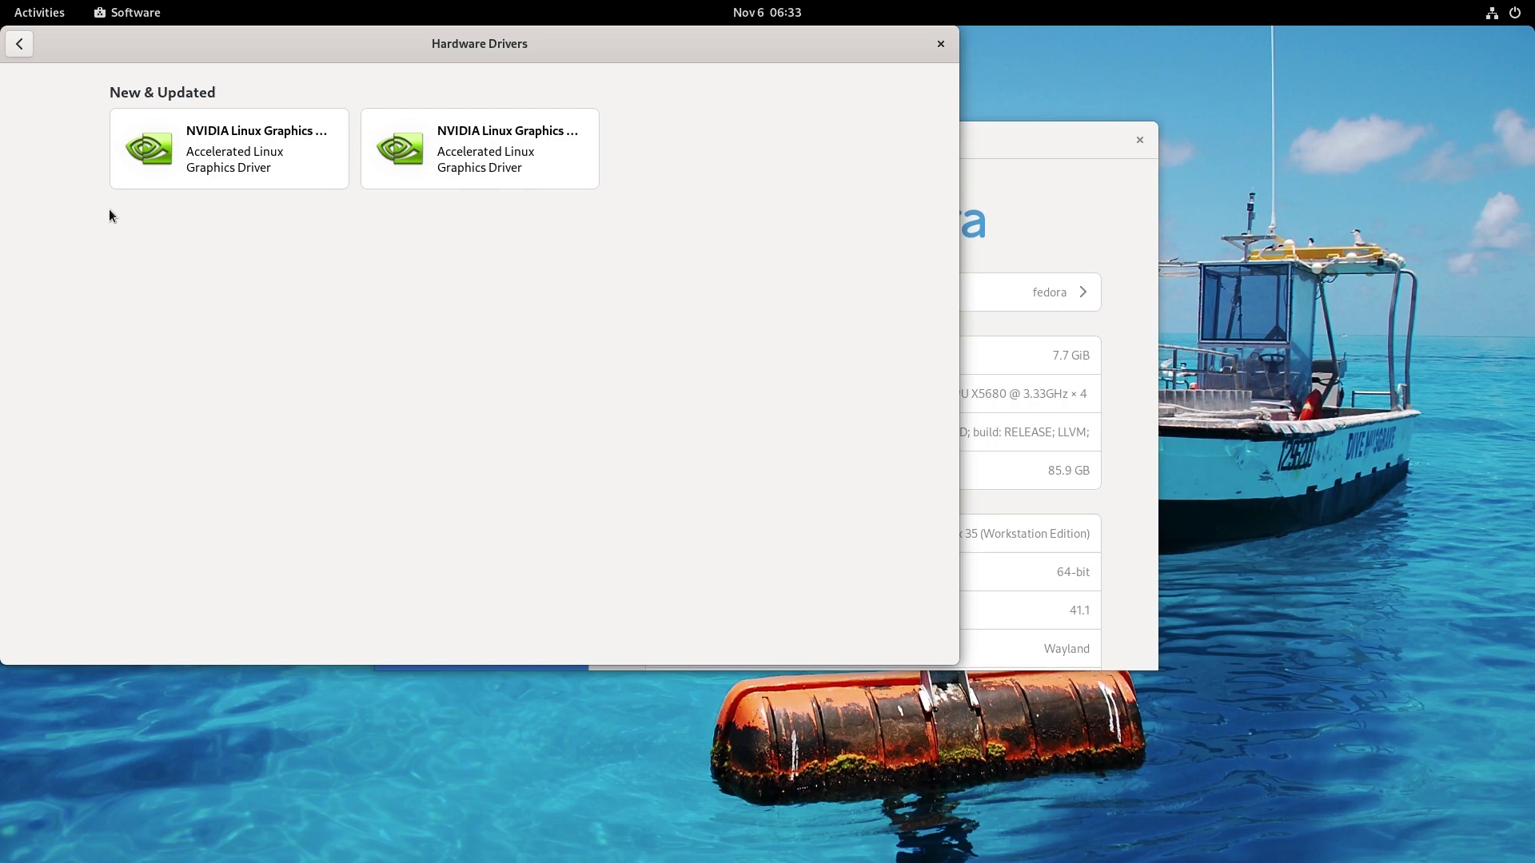
left_click(20, 46)
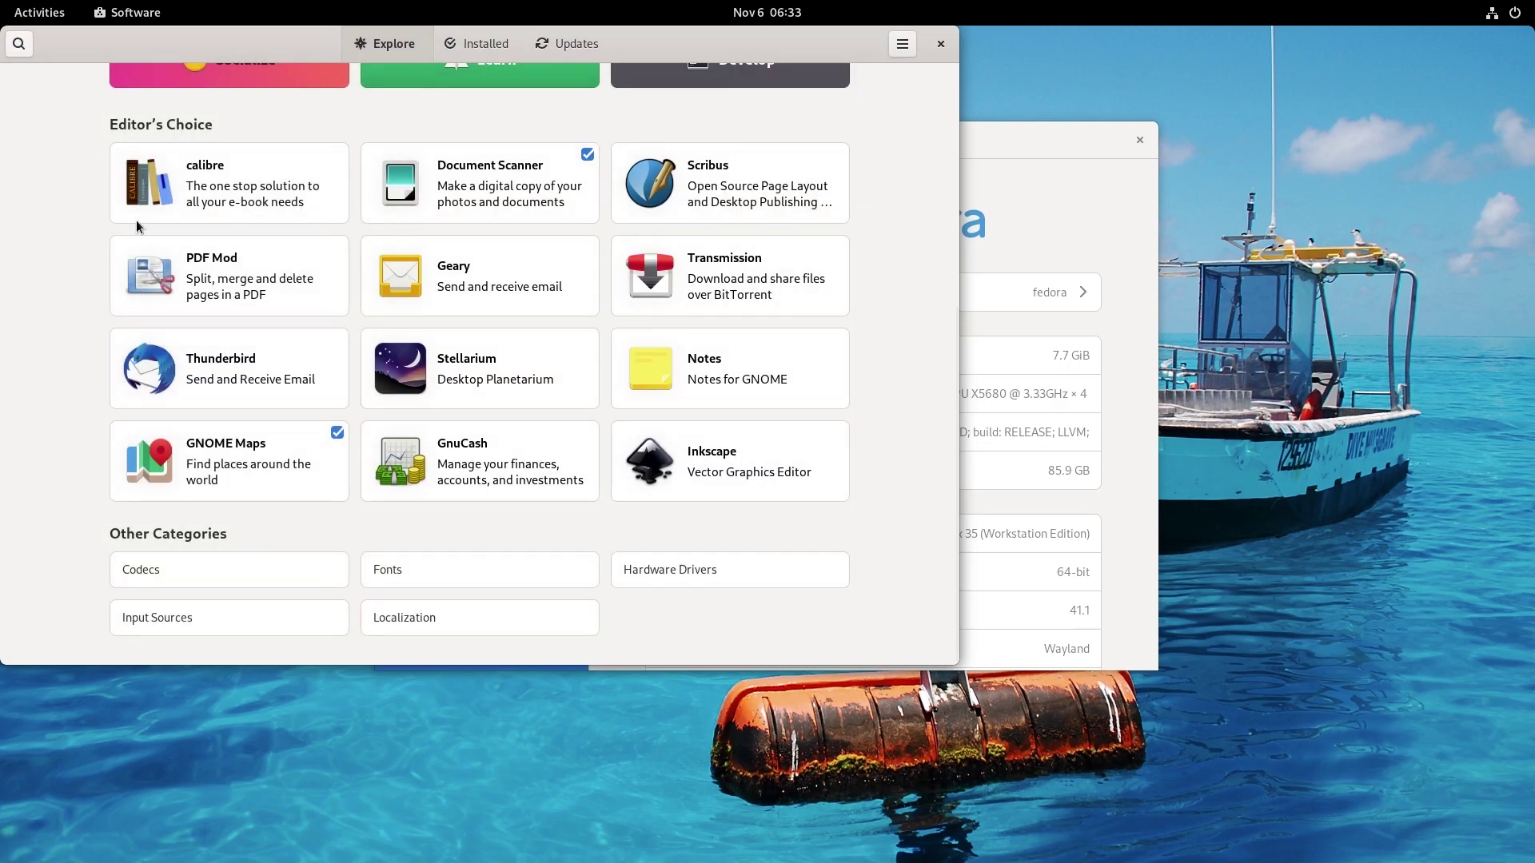
scroll(171, 275, "up", 5)
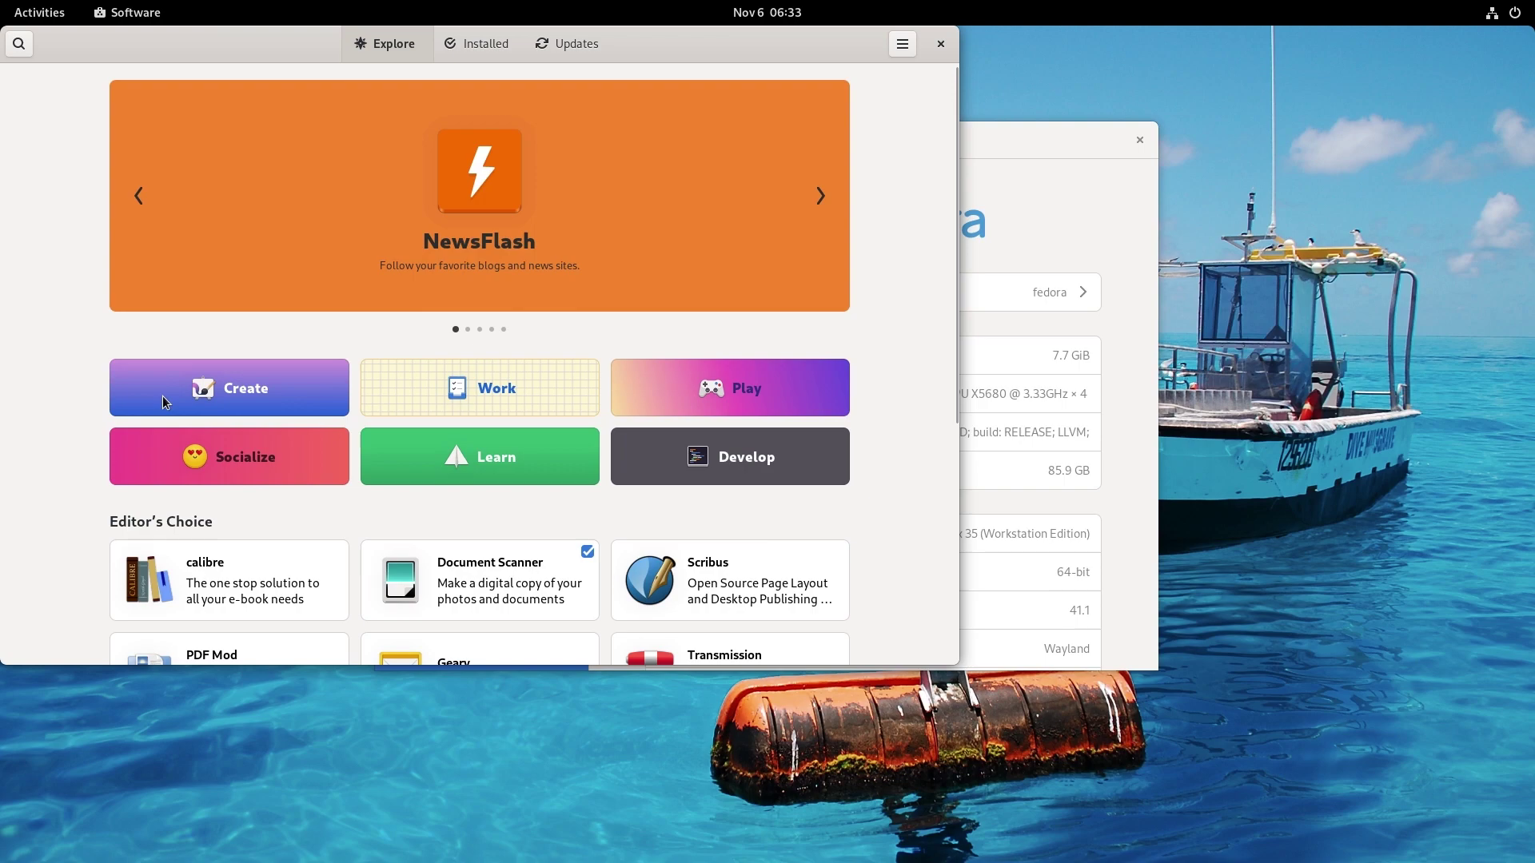
Browse the Create category to GIMP's listing and check its available install sources.
left_click(164, 399)
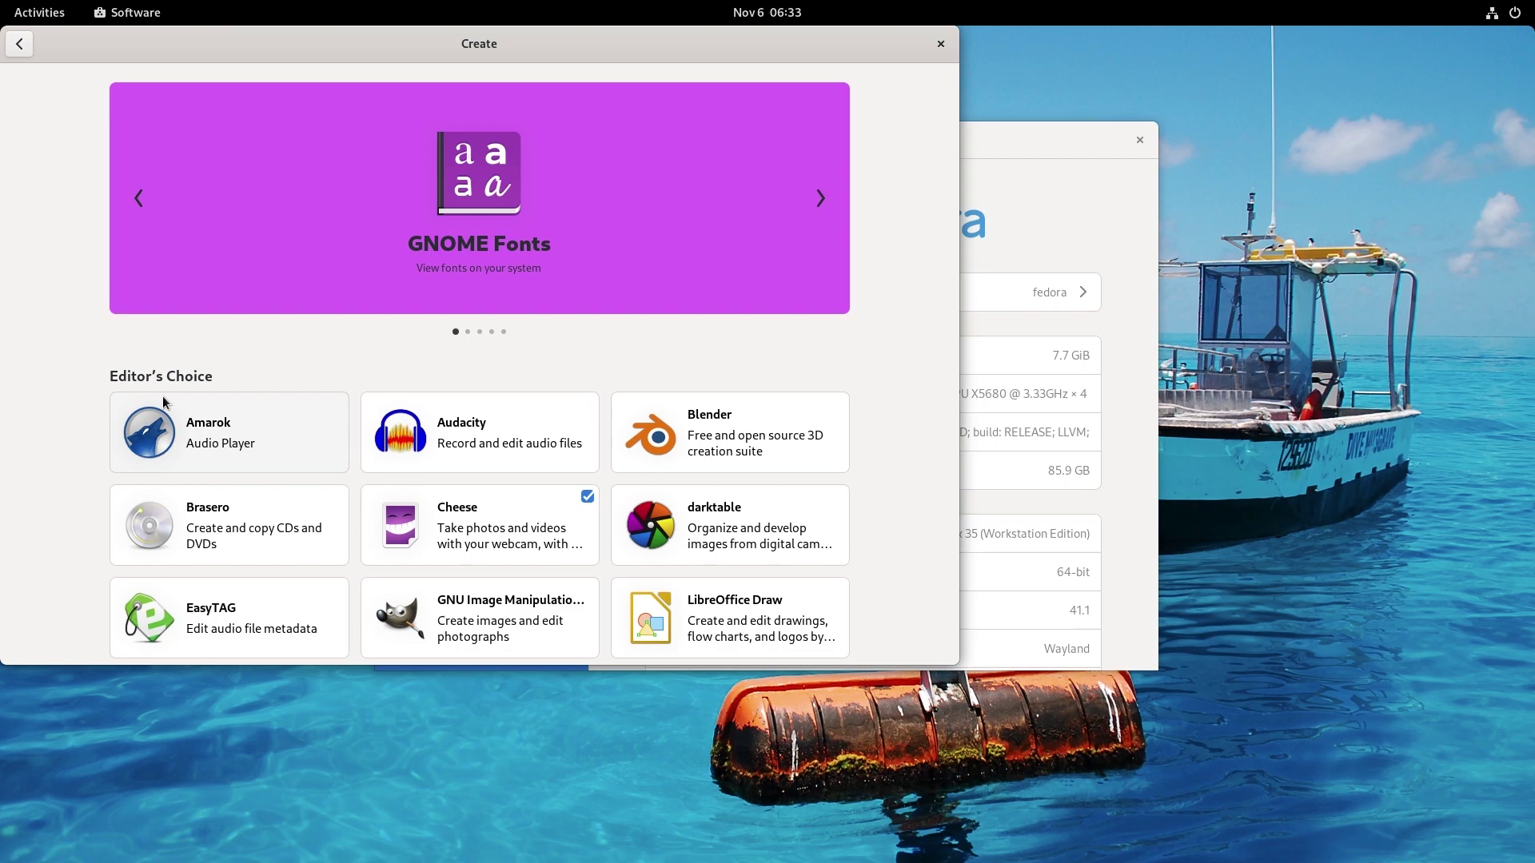
left_click(371, 607)
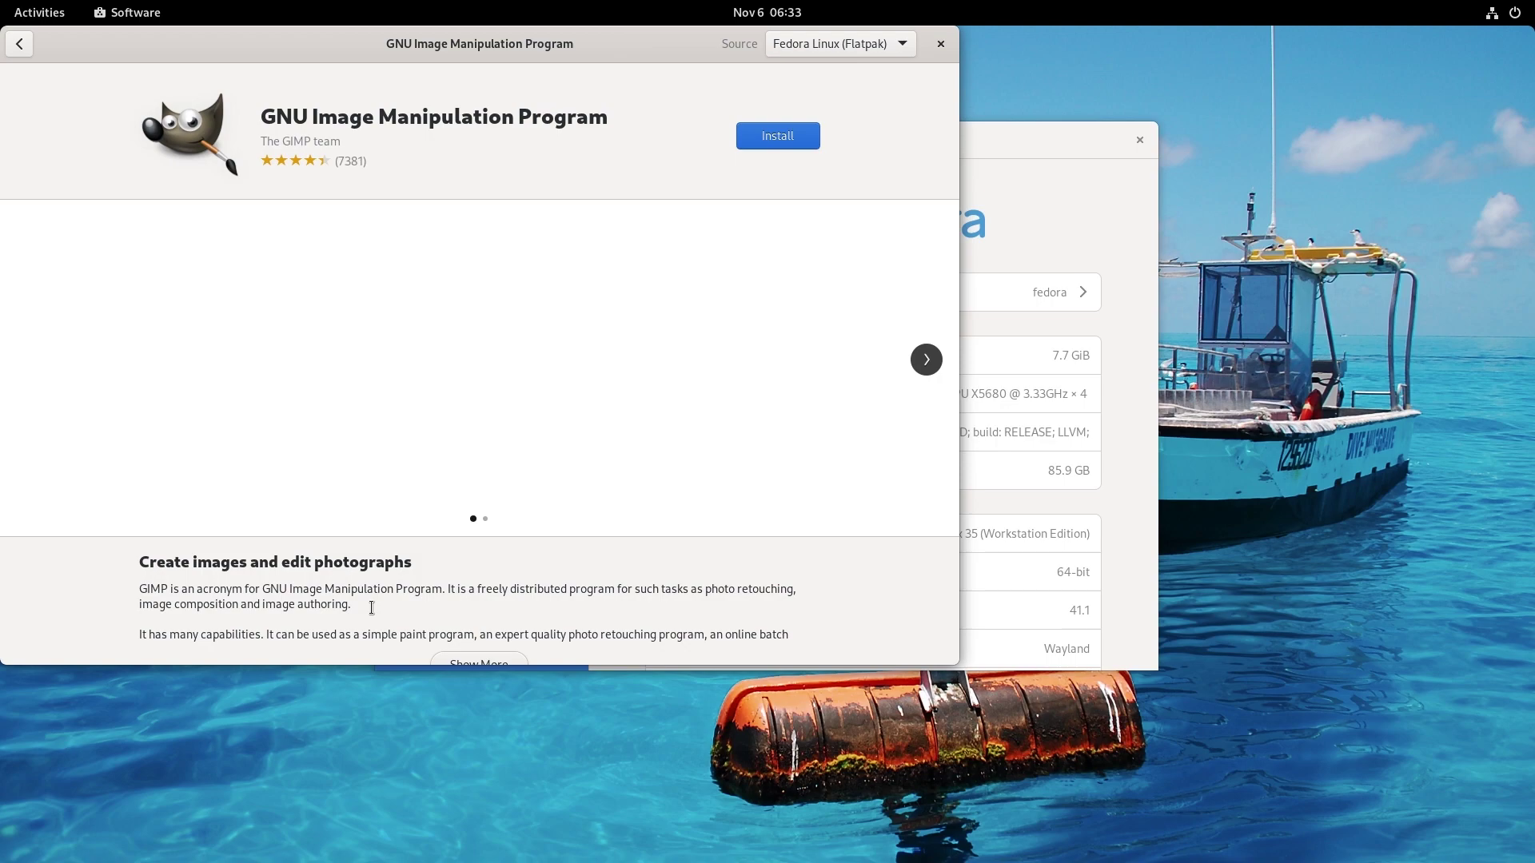
left_click(903, 47)
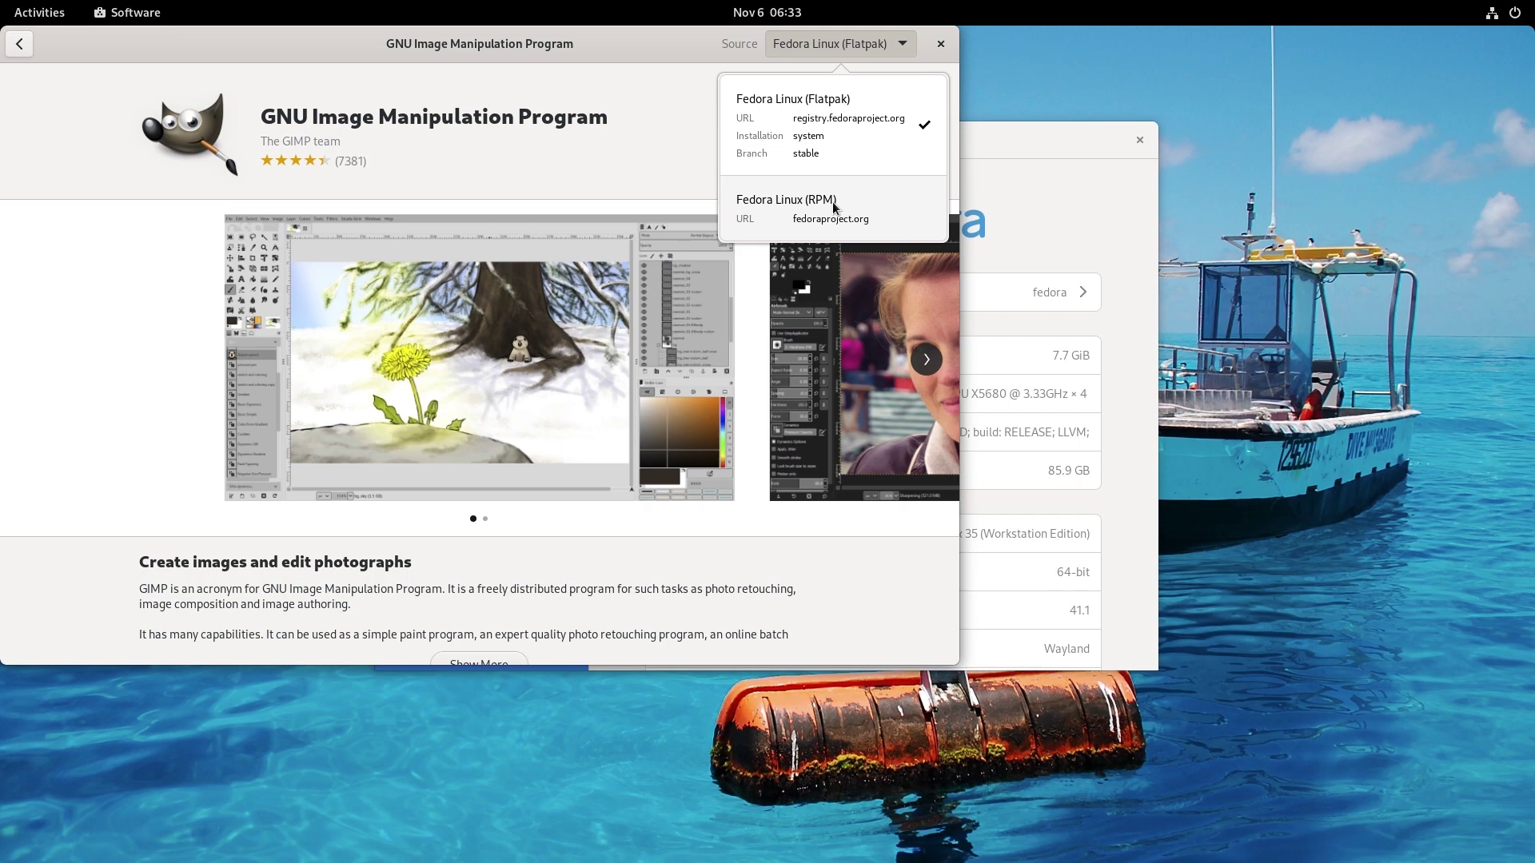
Keep the Flatpak source, return to the Explore page and open the app search.
left_click(28, 50)
left_click(20, 44)
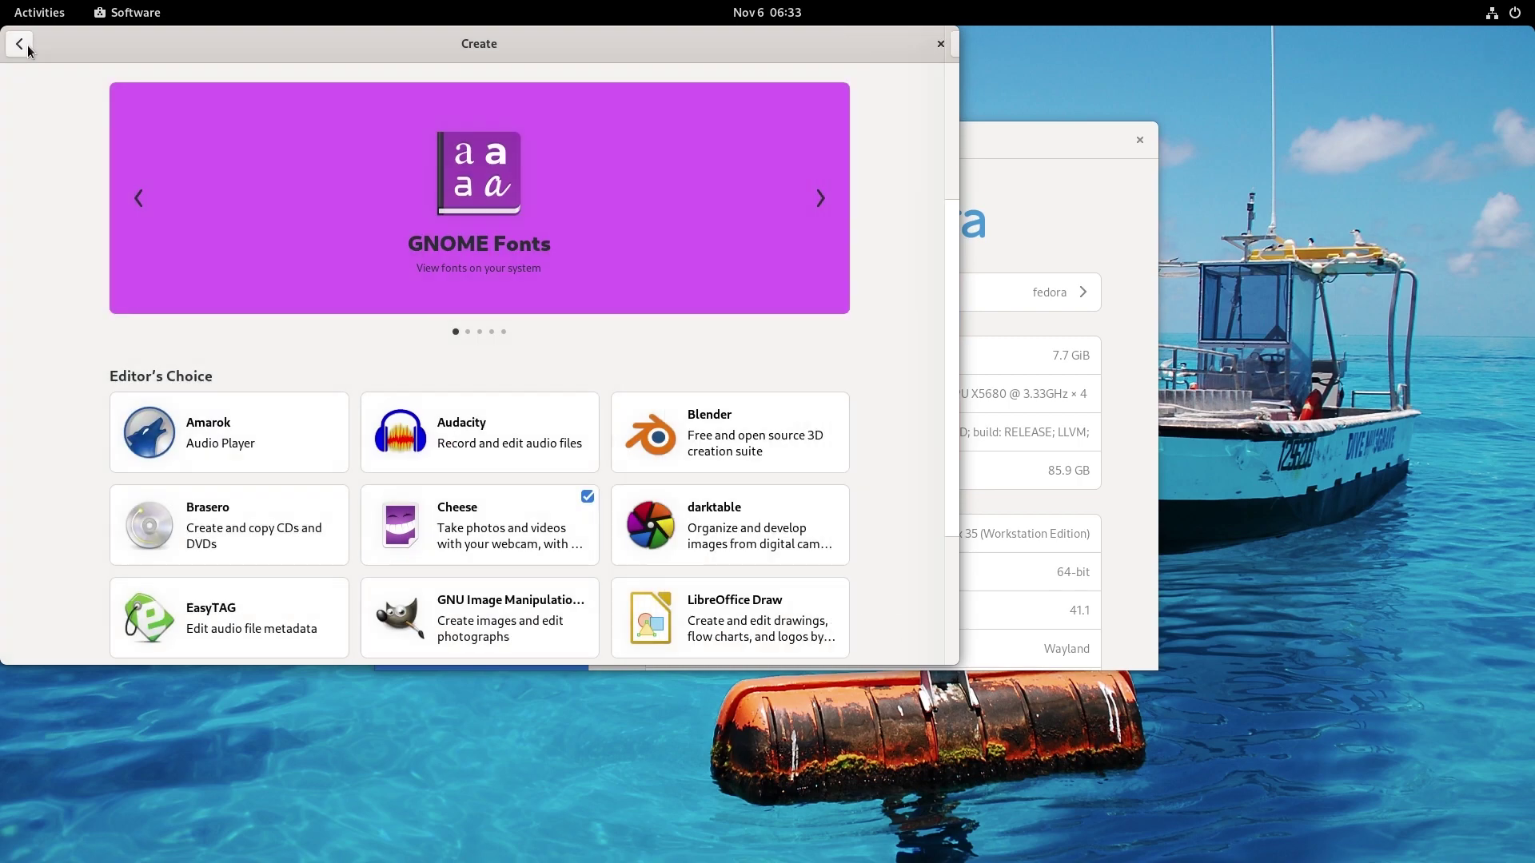
left_click(28, 50)
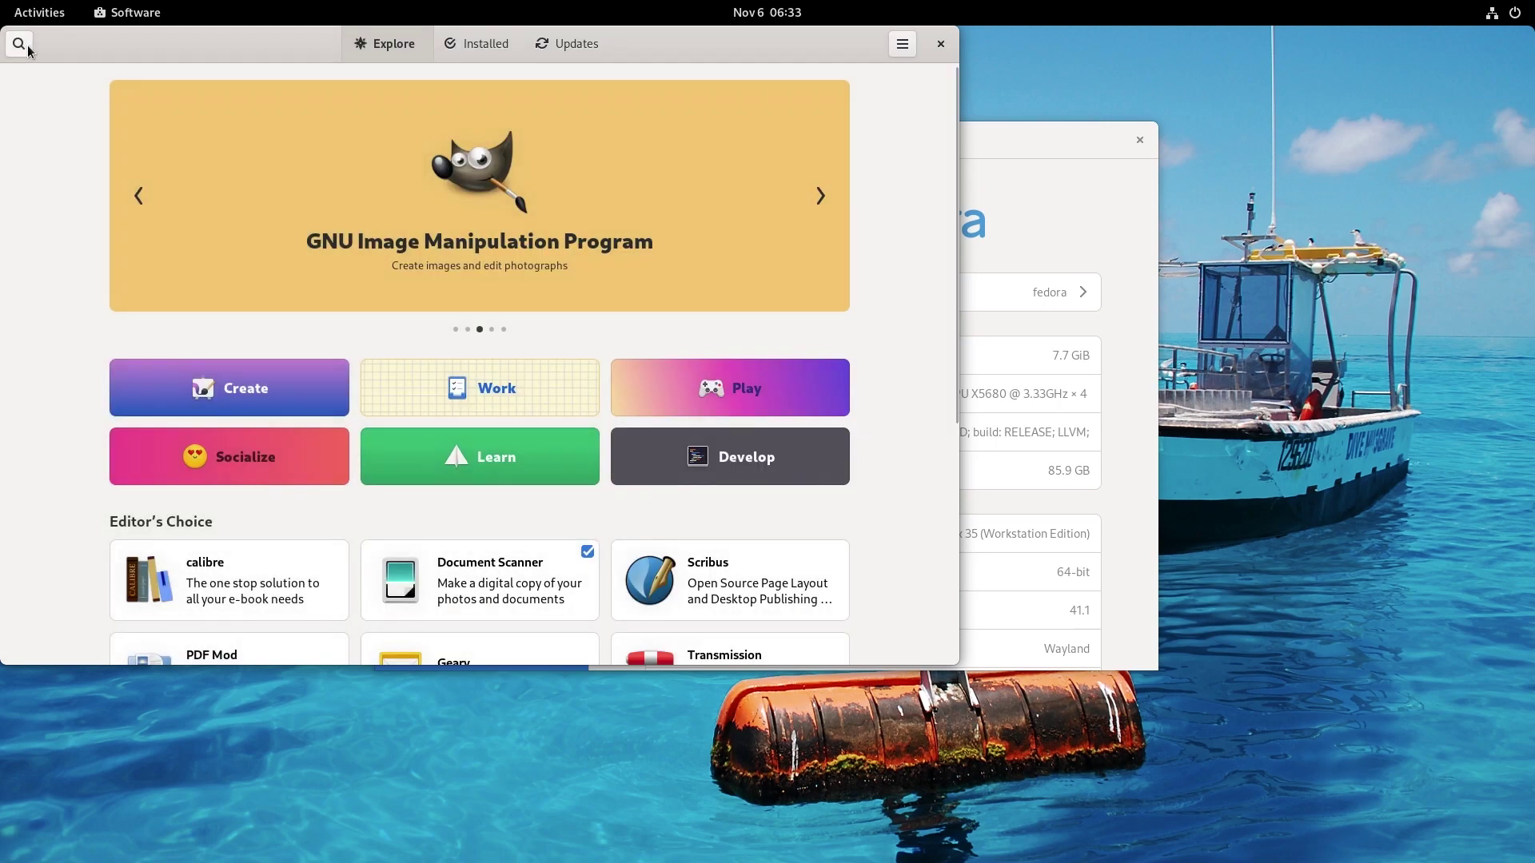
left_click(28, 50)
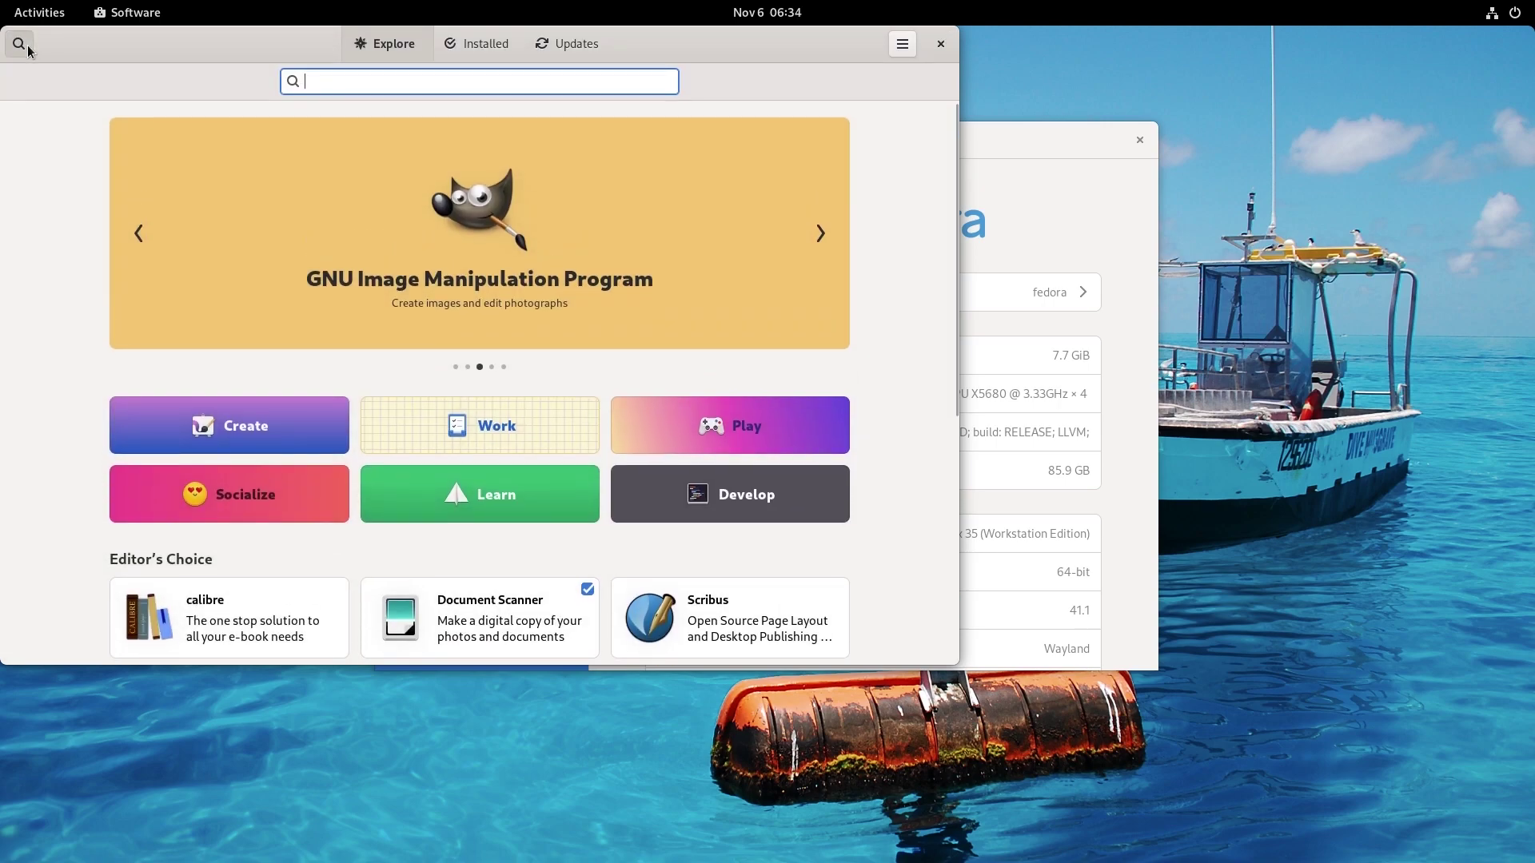
Search 'zoom' to view Zoom's listing, then search 'visual studio' instead, which finds nothing.
type("zoom")
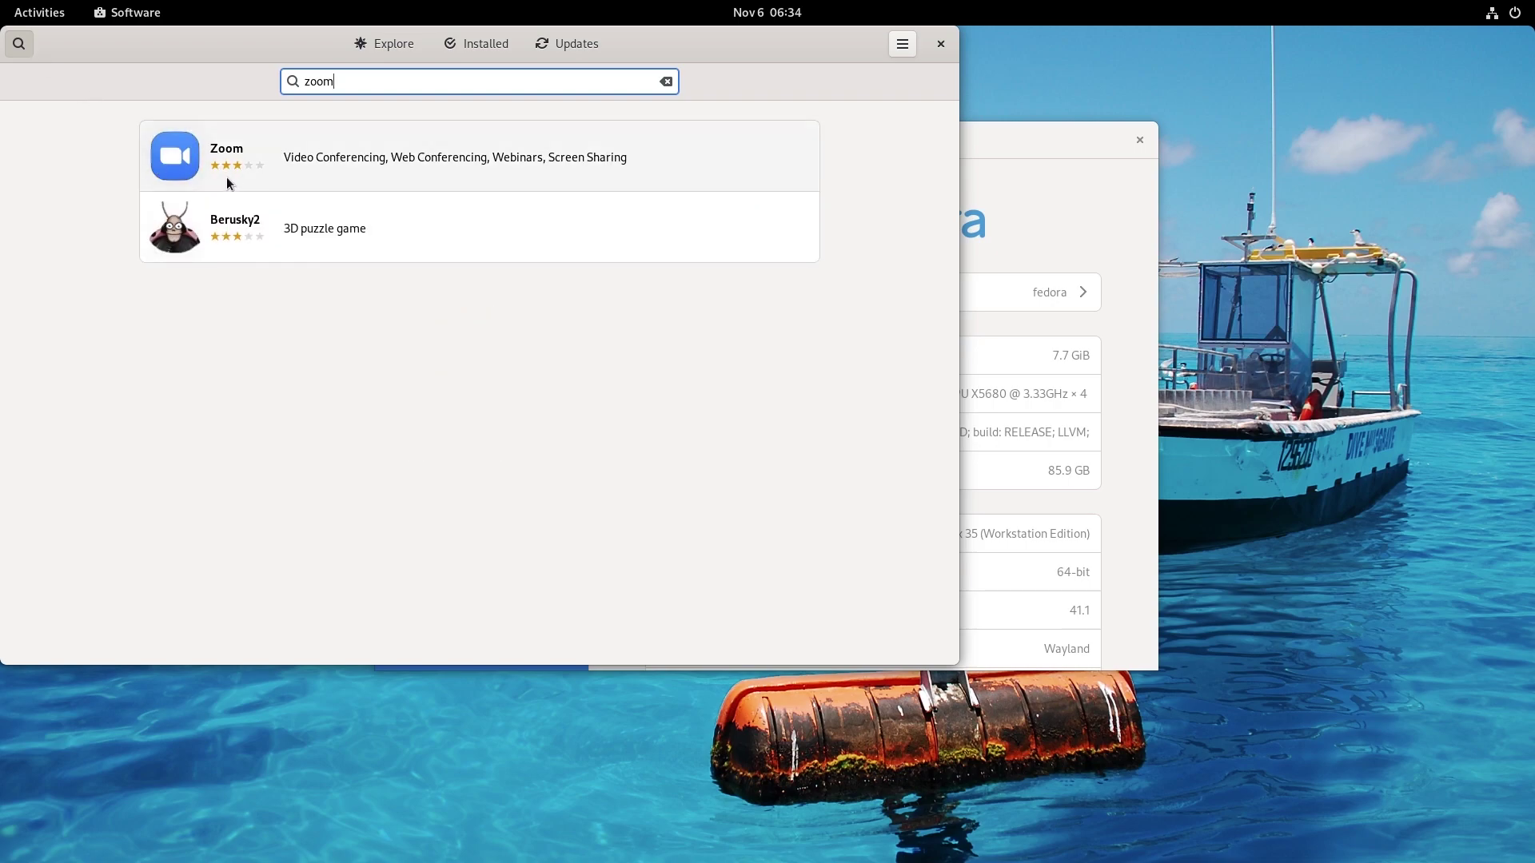
left_click(228, 183)
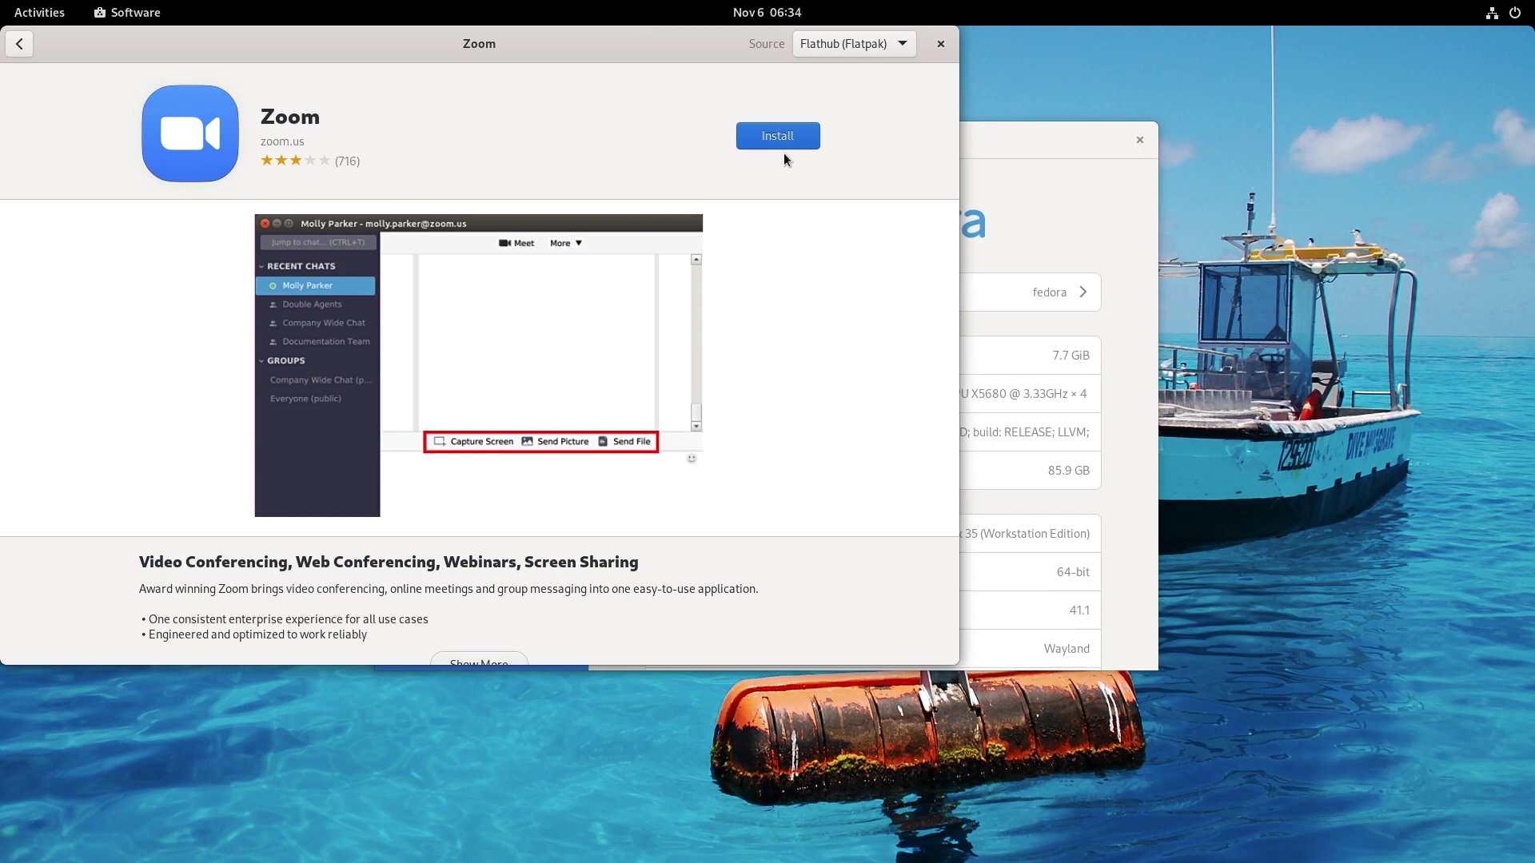
left_click(18, 44)
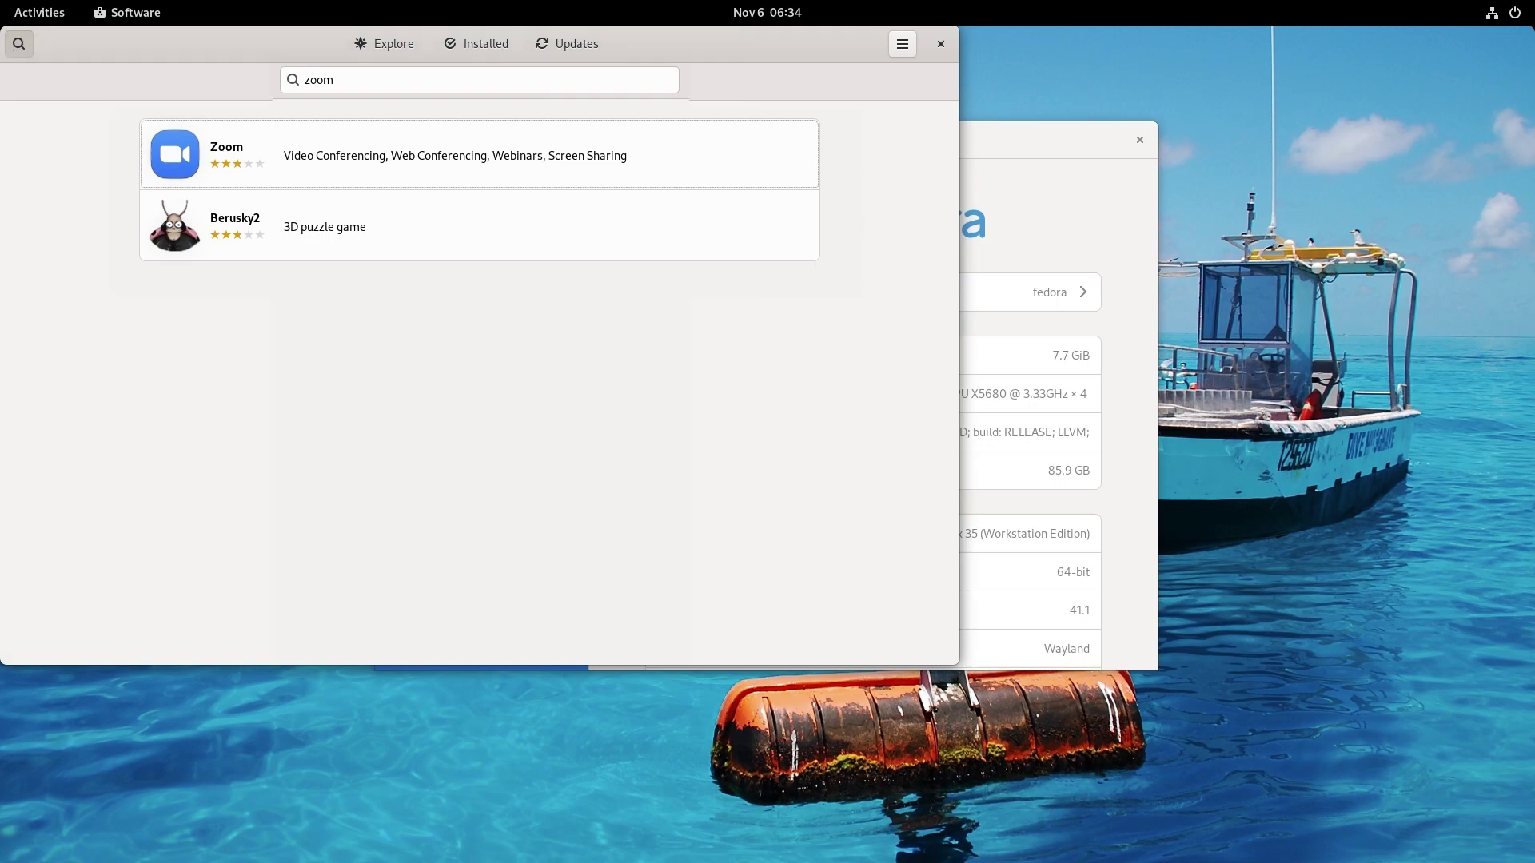
left_click(295, 77)
type("visual studio")
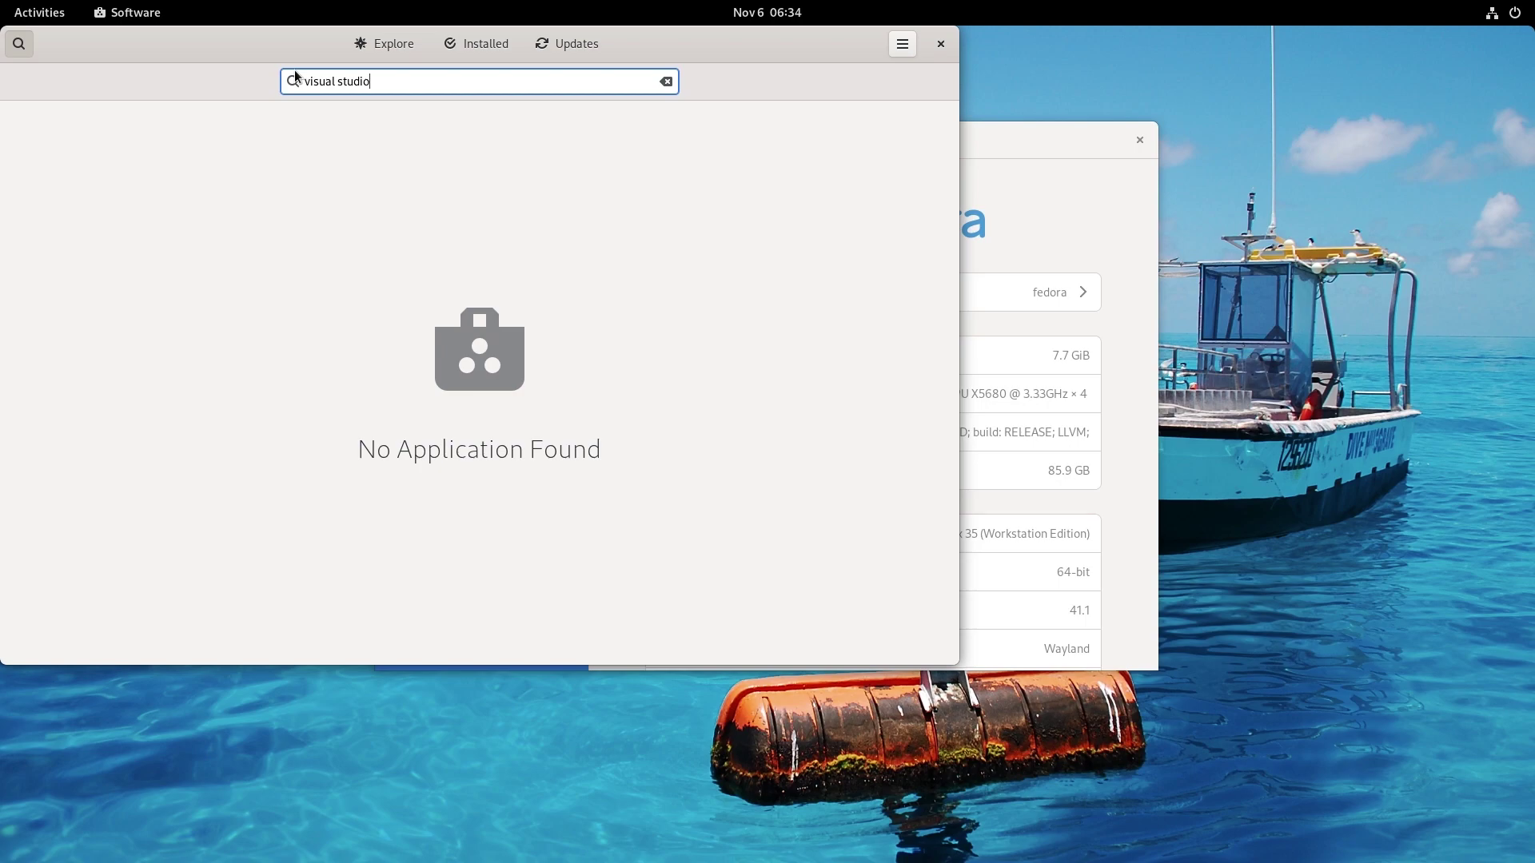
Launch Firefox from the Activities dash and focus its address bar for a web search.
left_click(36, 13)
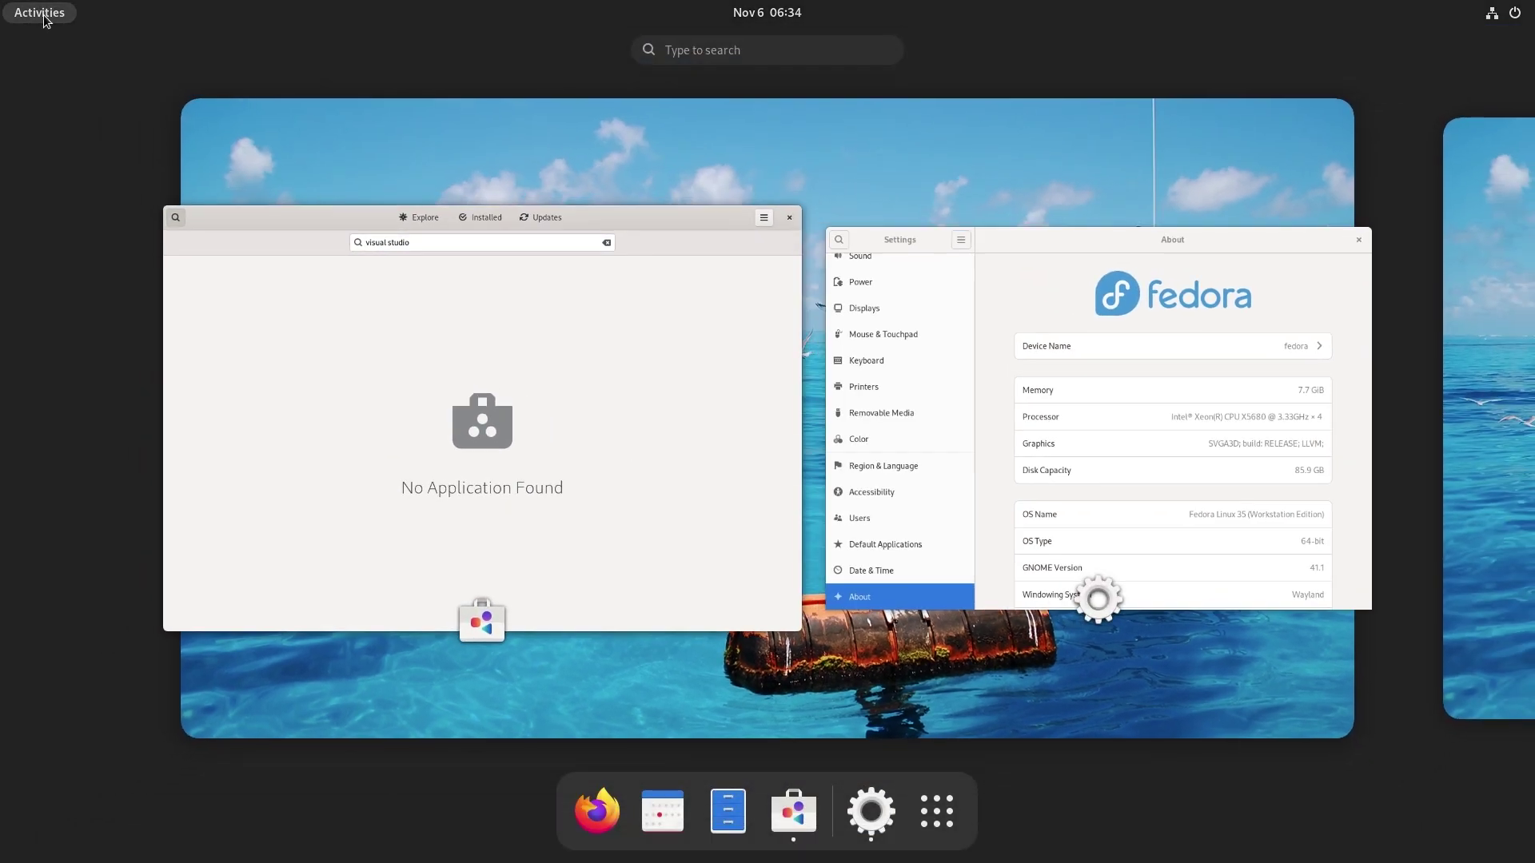
left_click(592, 800)
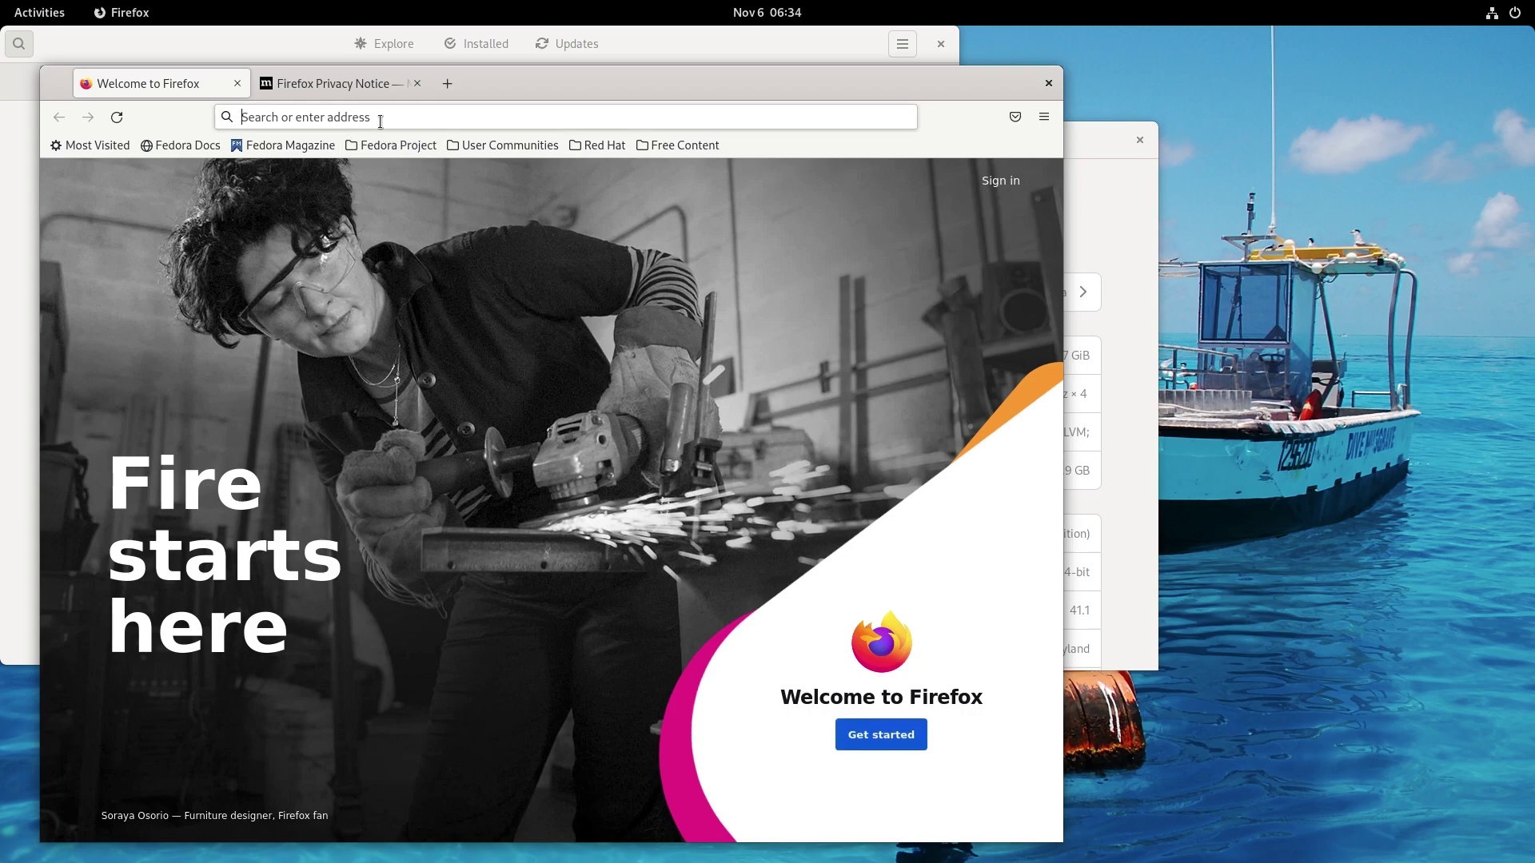
left_click(380, 118)
Search 'visual studio code', go to code.visualstudio.com's download page and start the .rpm download.
type("visual studio code")
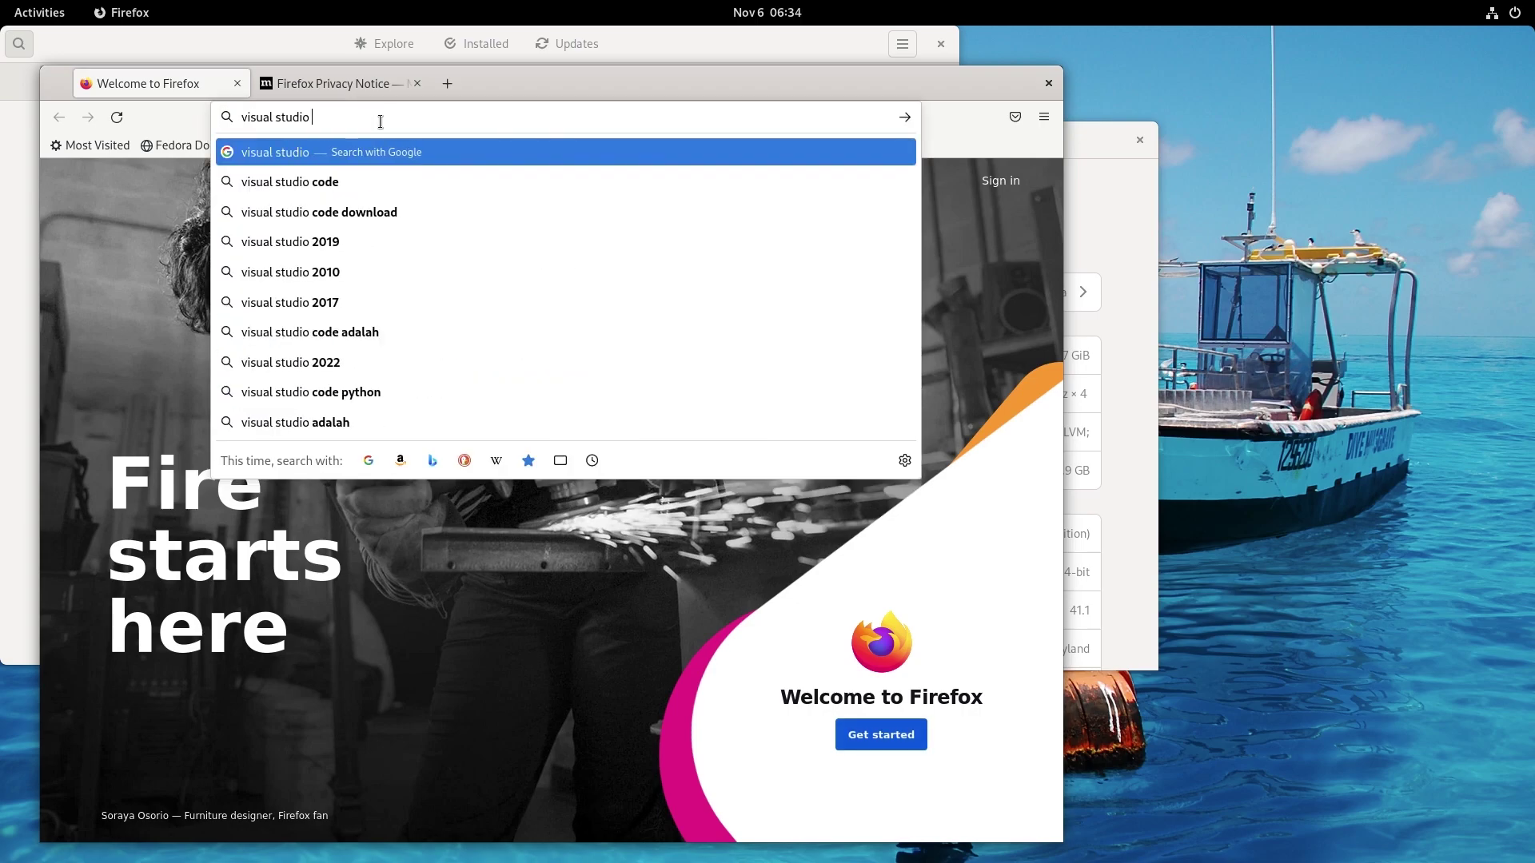
key("Return")
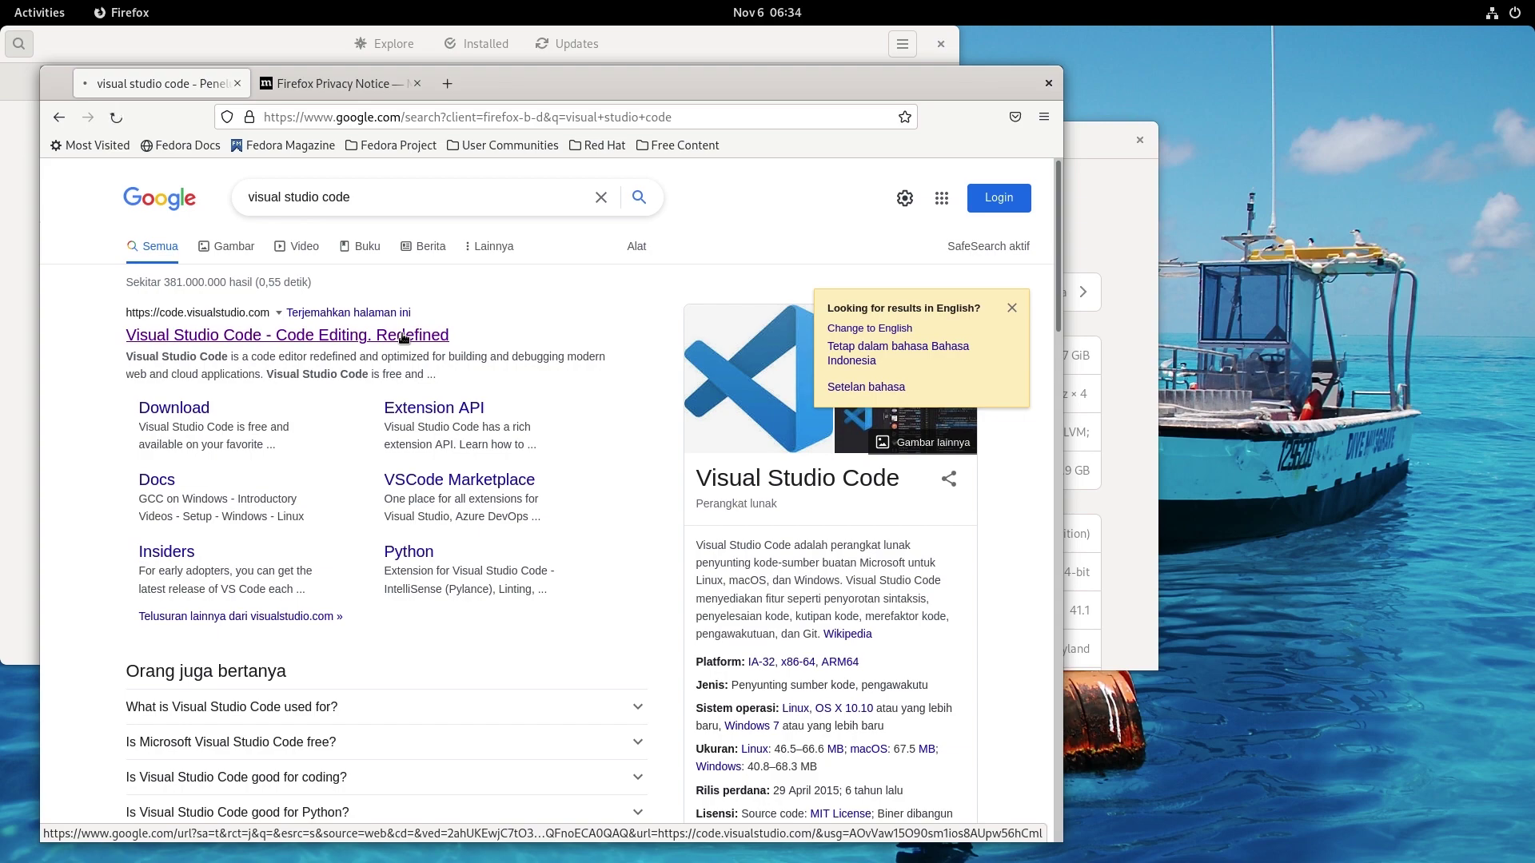
left_click(404, 336)
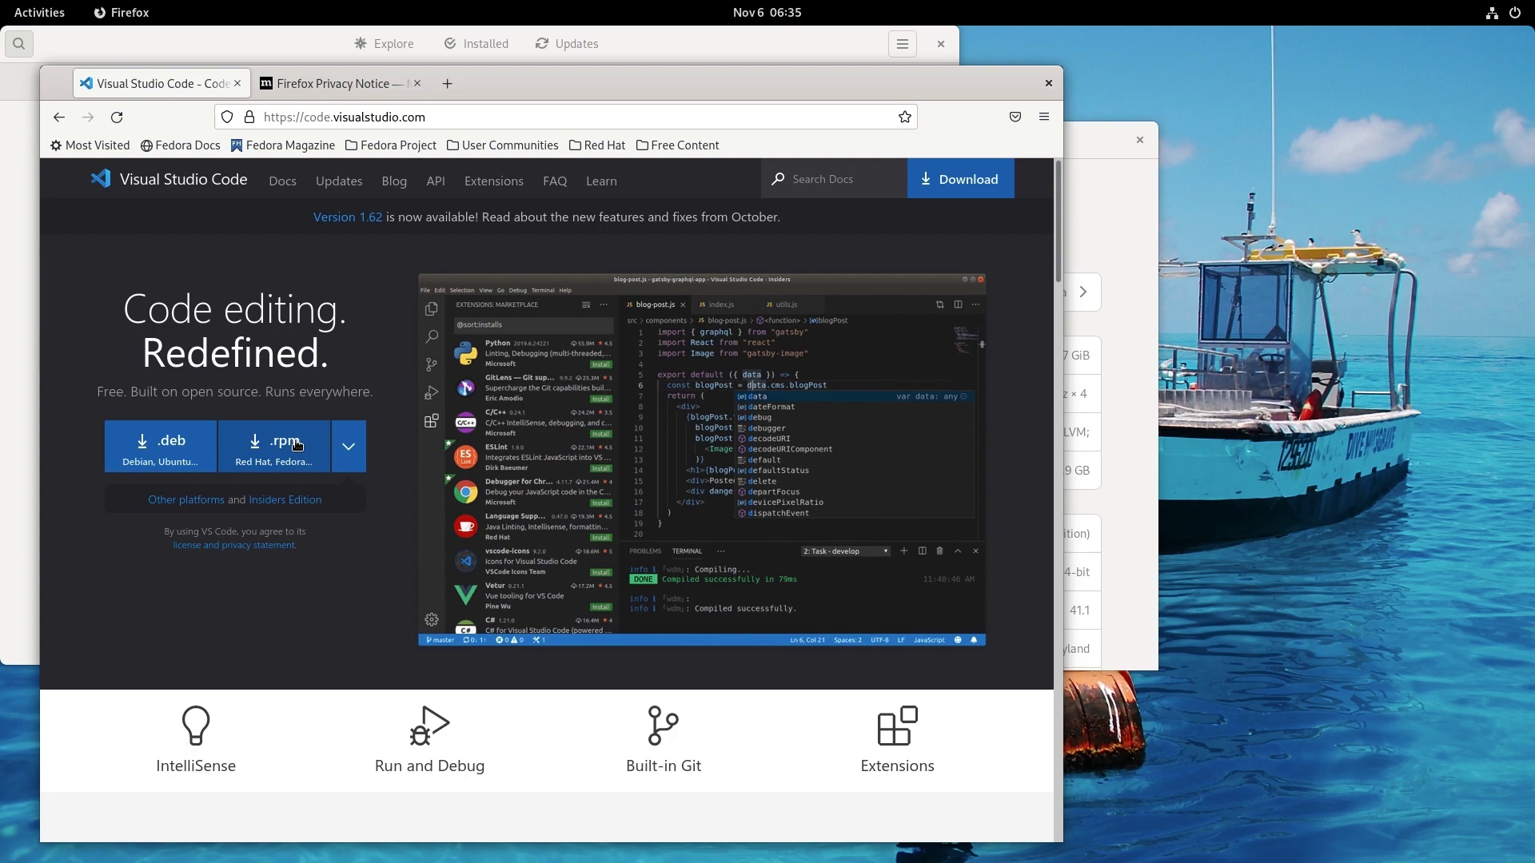
left_click(296, 445)
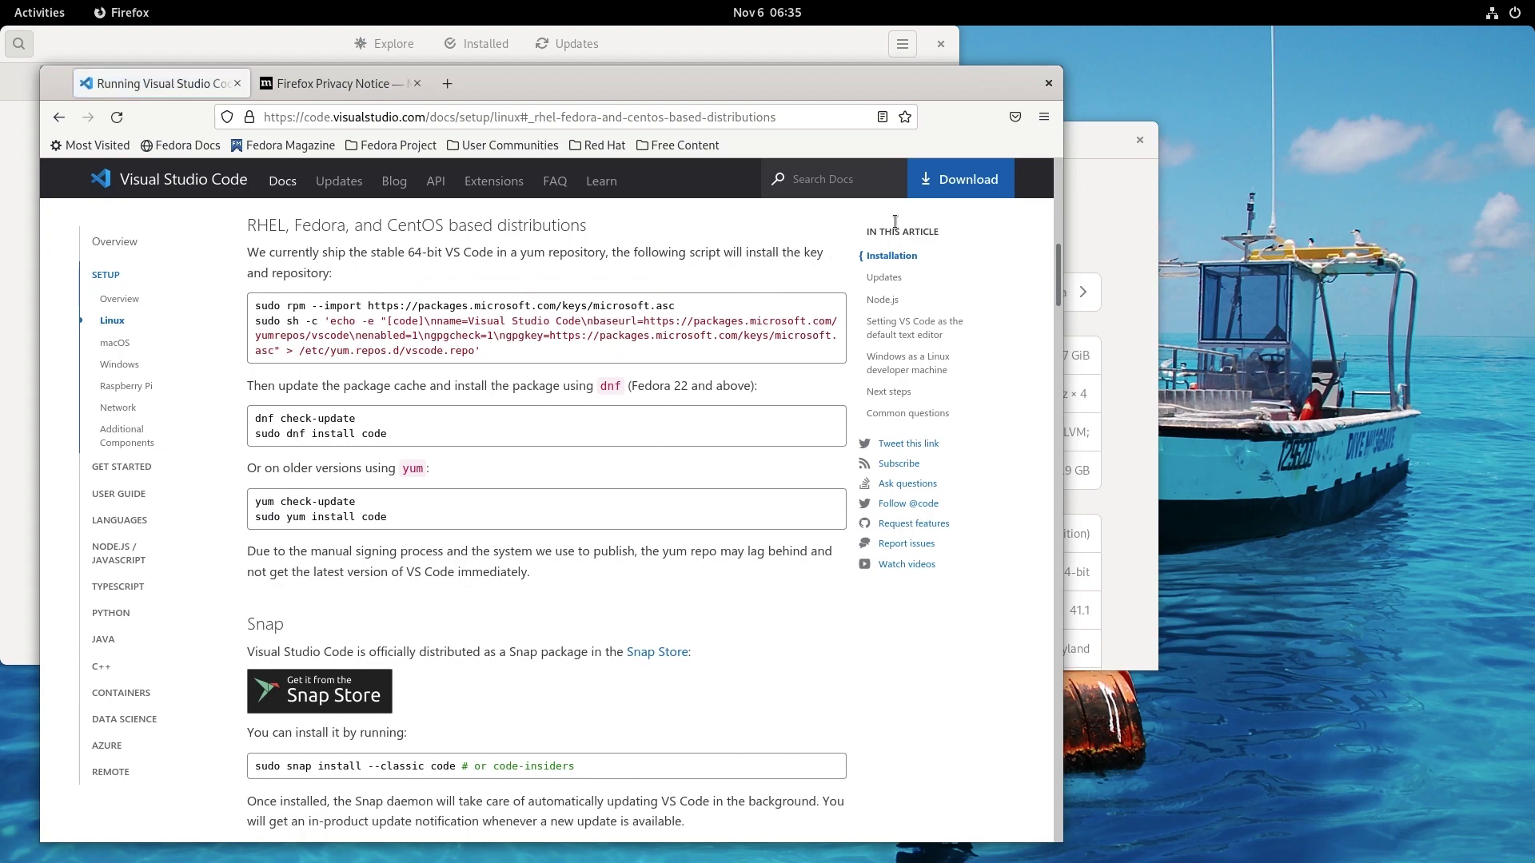
left_click(935, 194)
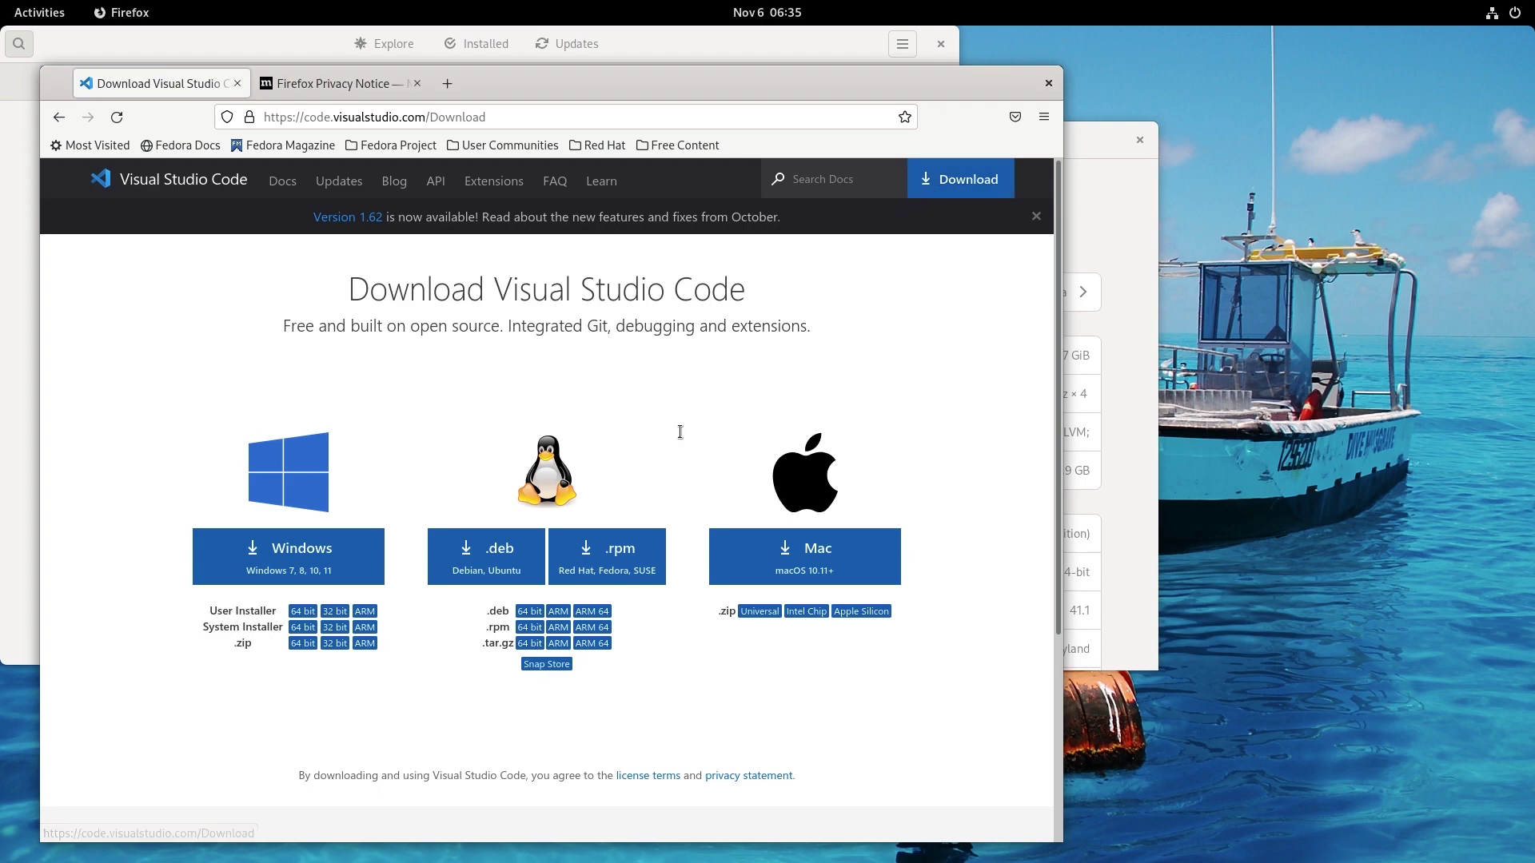
left_click(638, 557)
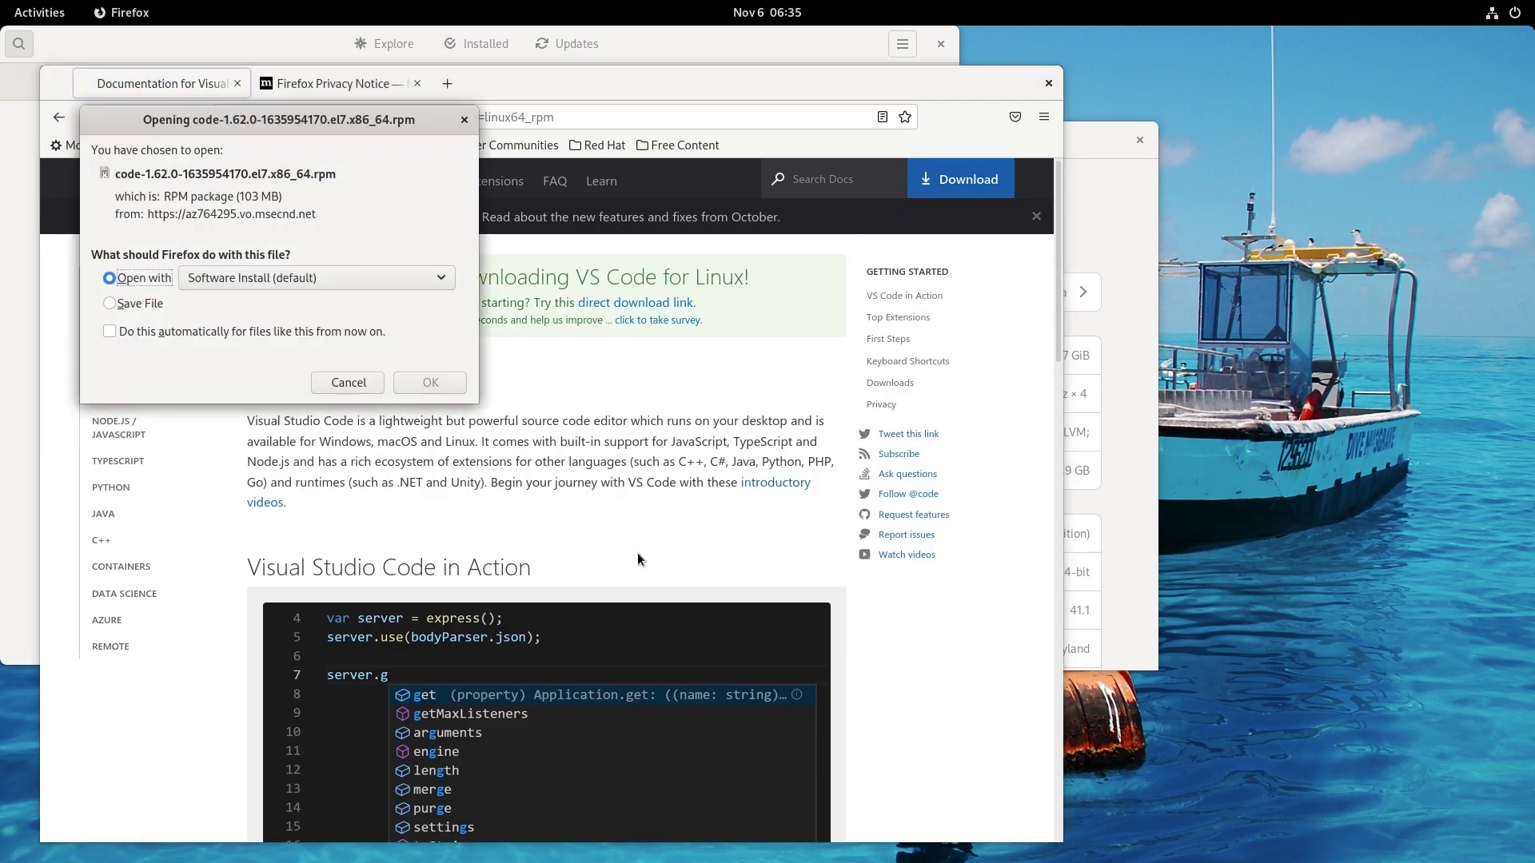
Save the code-1.62.0 .rpm download and open it in GNOME Software.
left_click(127, 303)
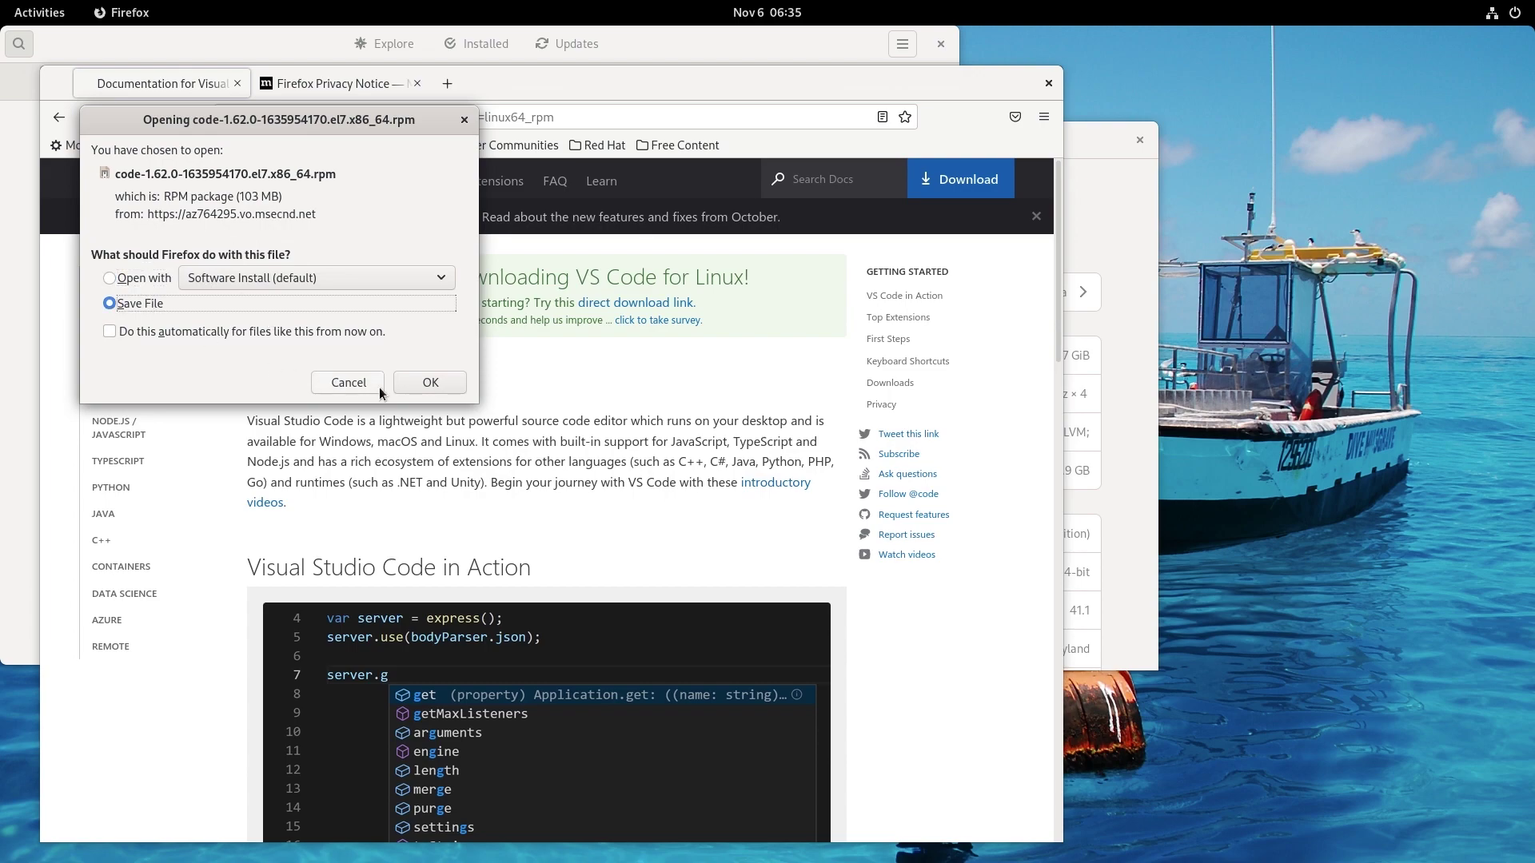
left_click(440, 387)
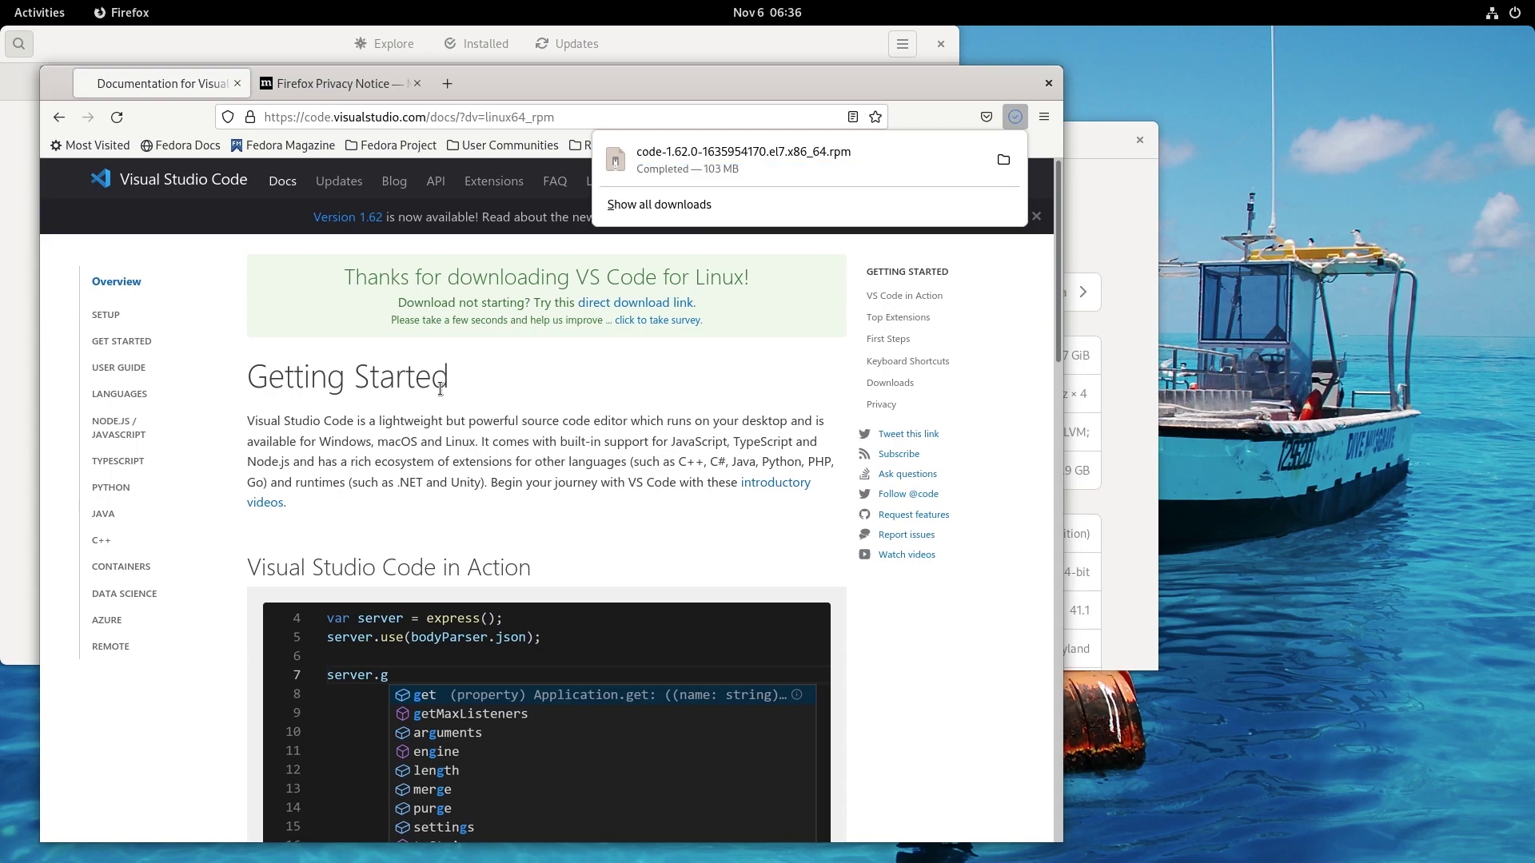
left_click(684, 171)
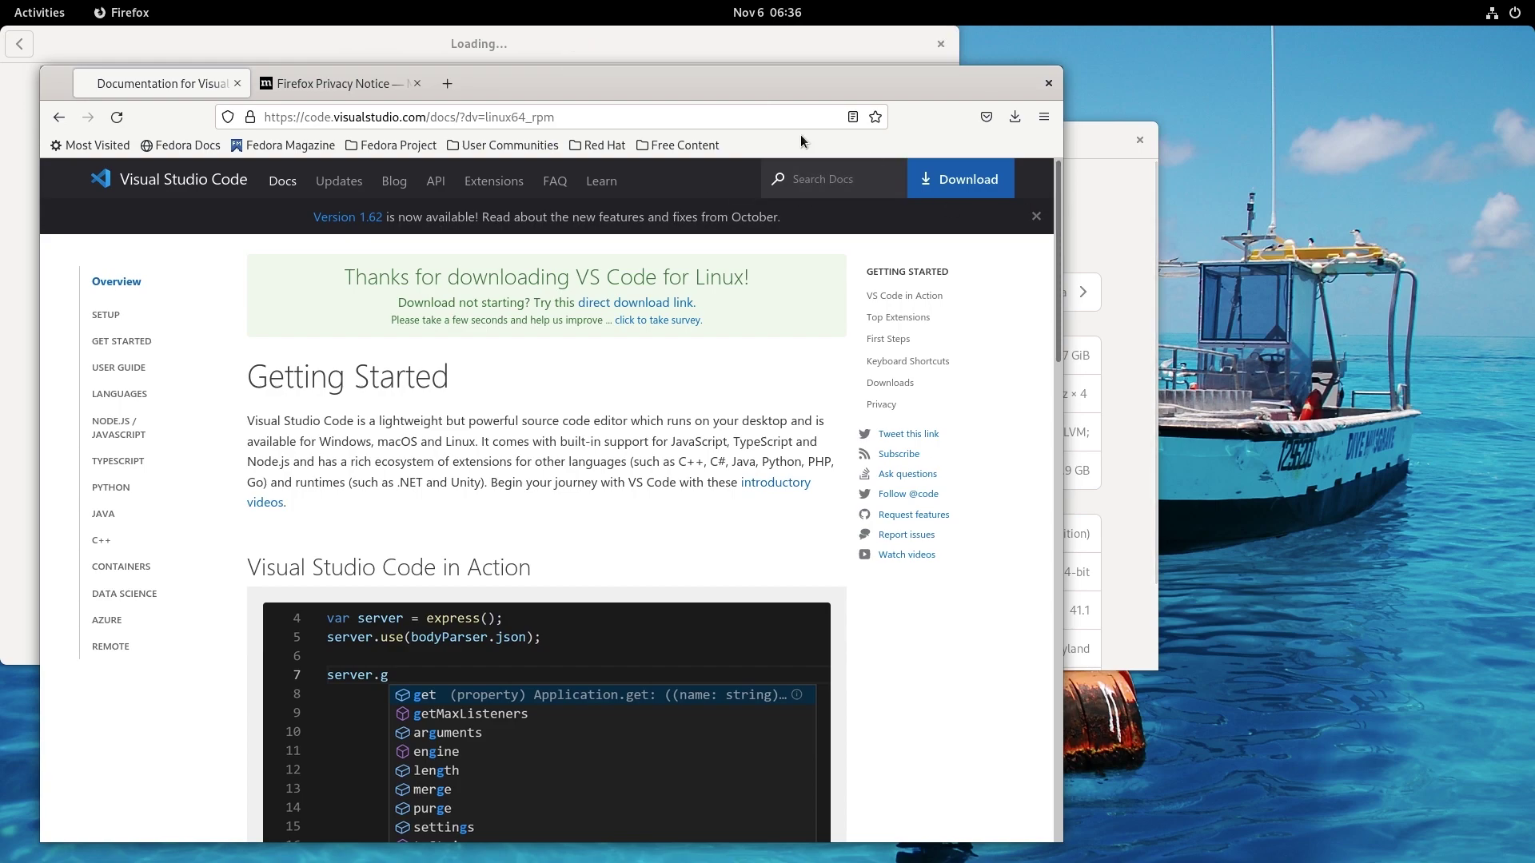
left_click(651, 49)
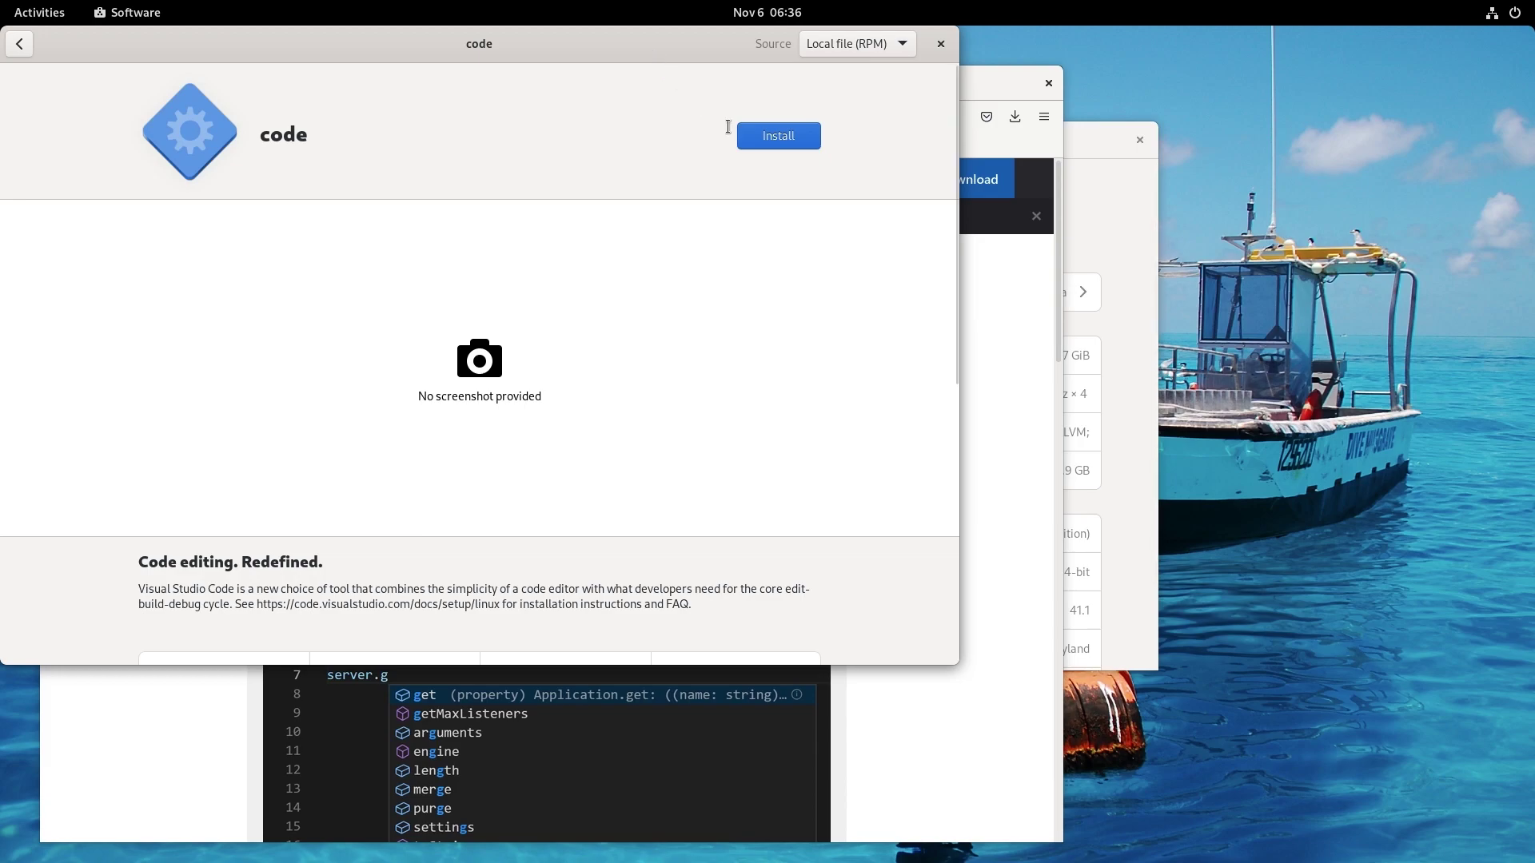
Install the code package, authorising with the account password.
left_click(751, 152)
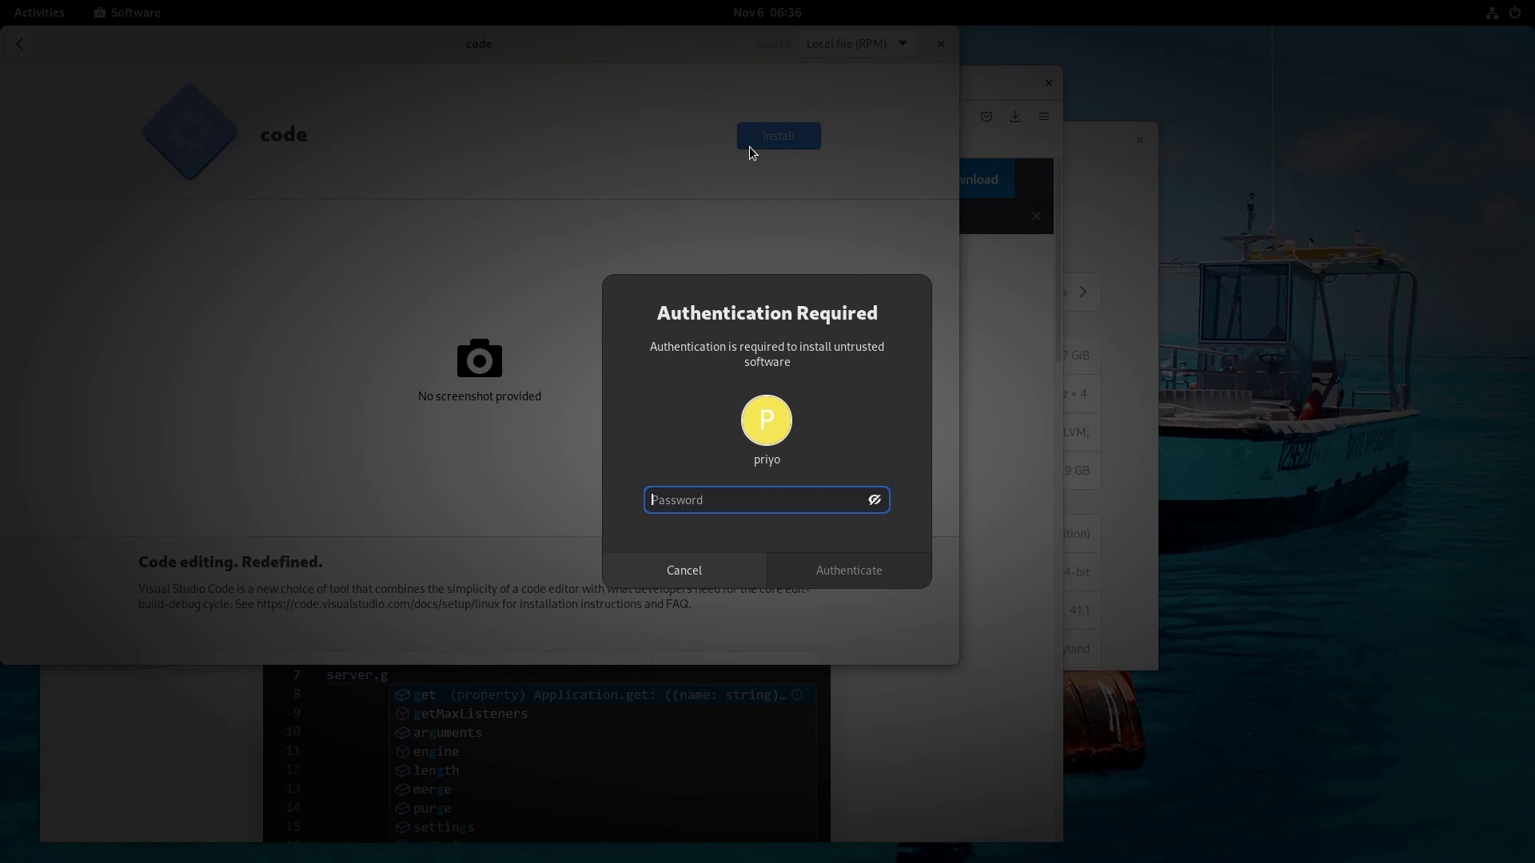
type("********")
key("Return")
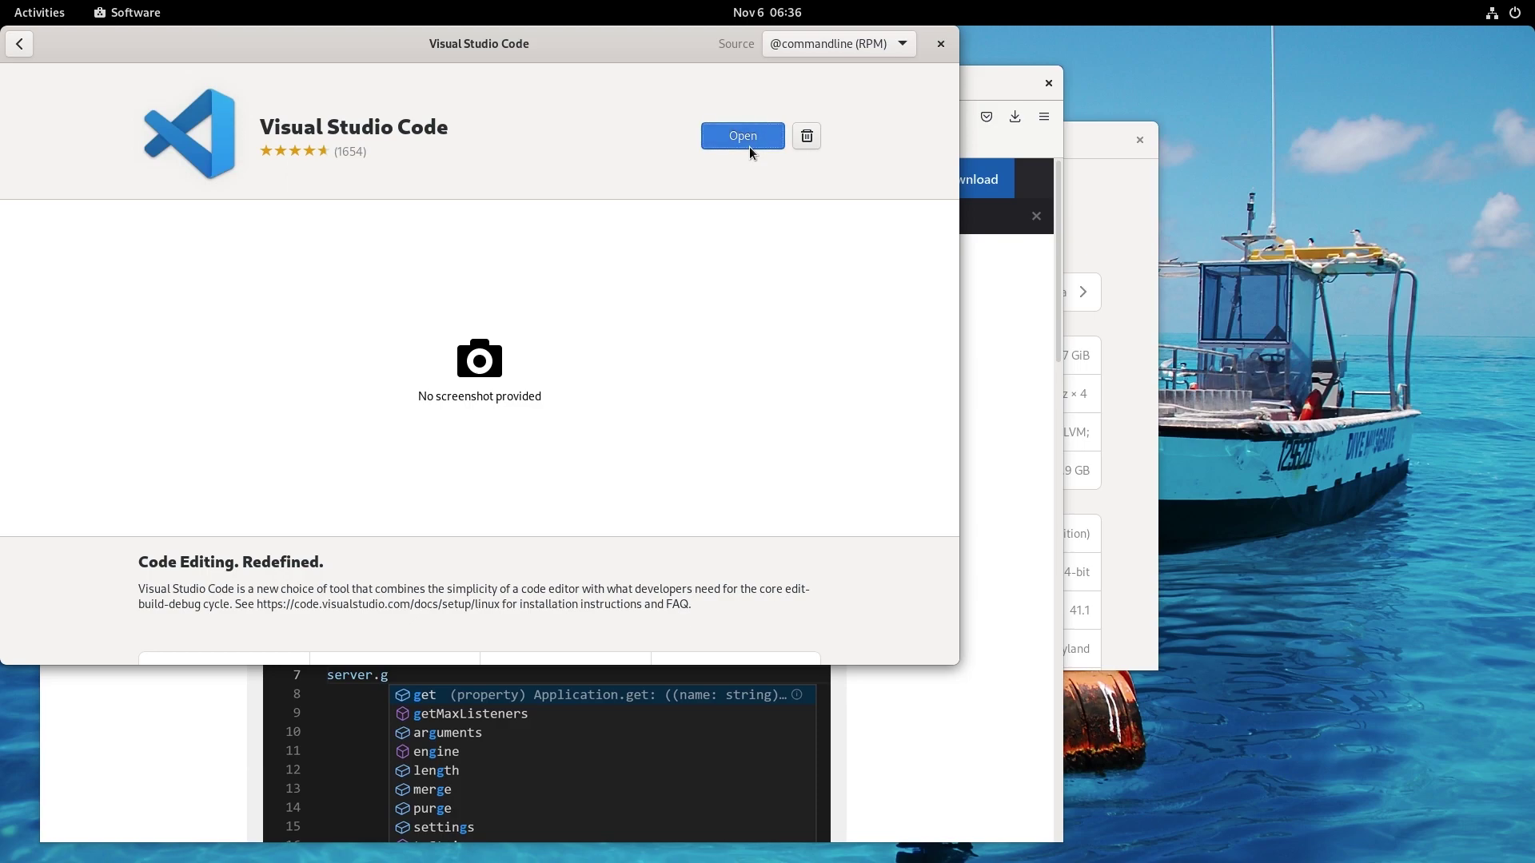
Launch the installed Visual Studio Code, close it, and return to Software's home page.
left_click(752, 150)
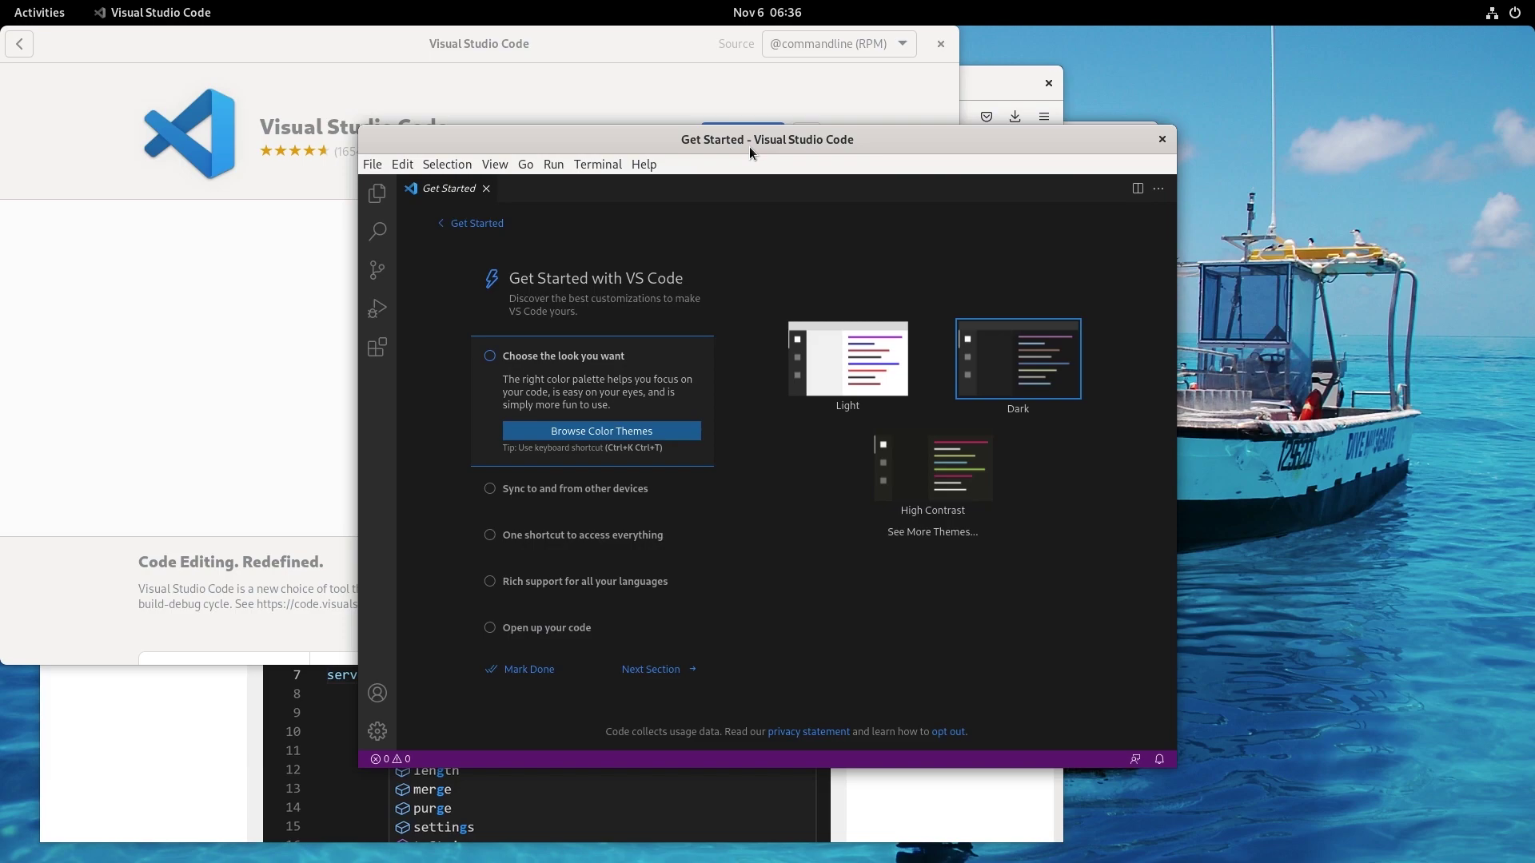
left_click(1161, 140)
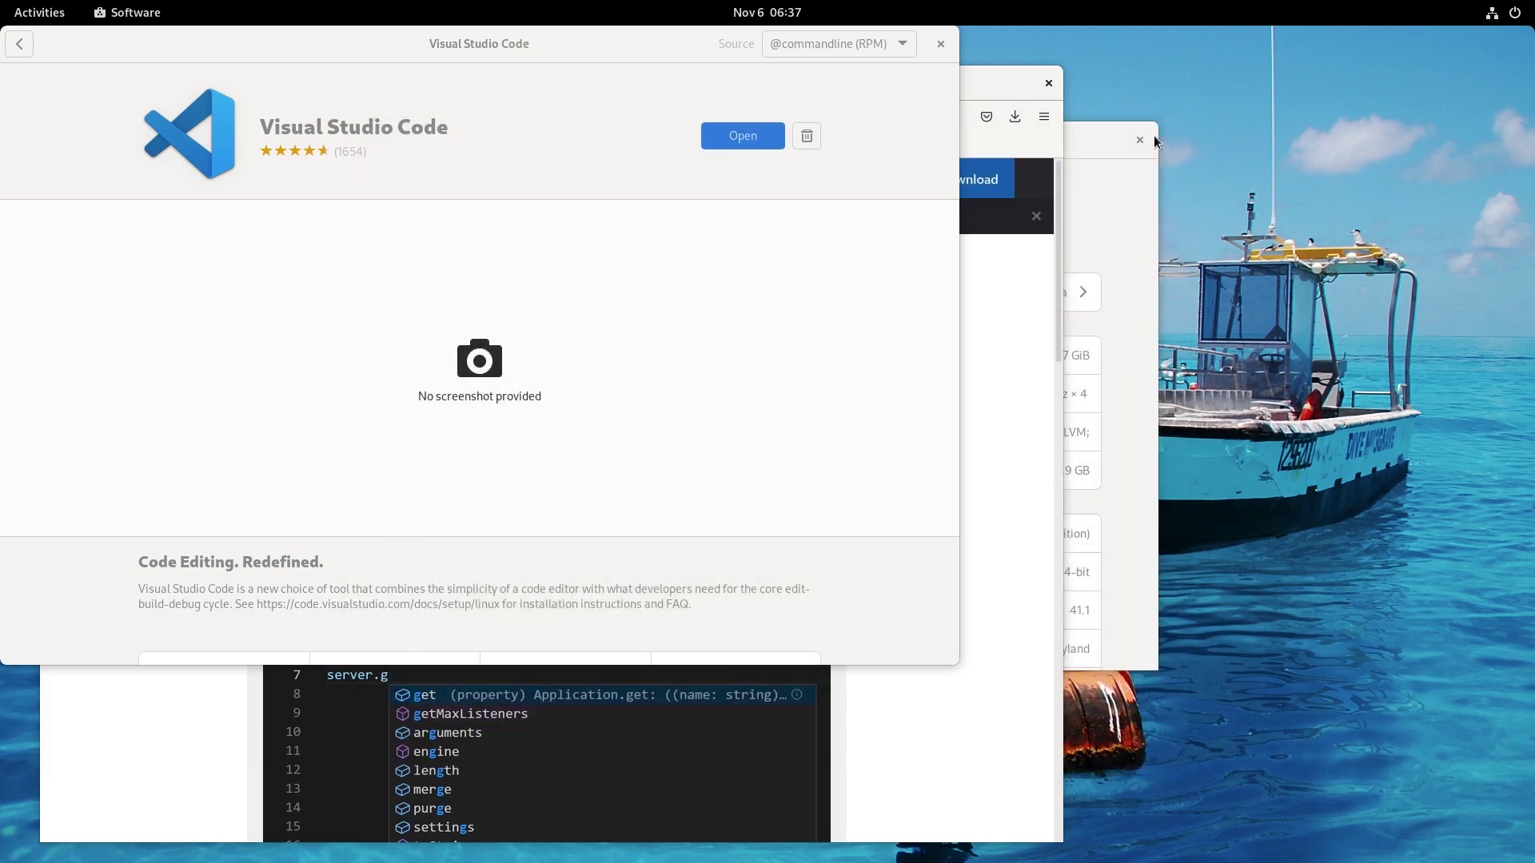
left_click(20, 45)
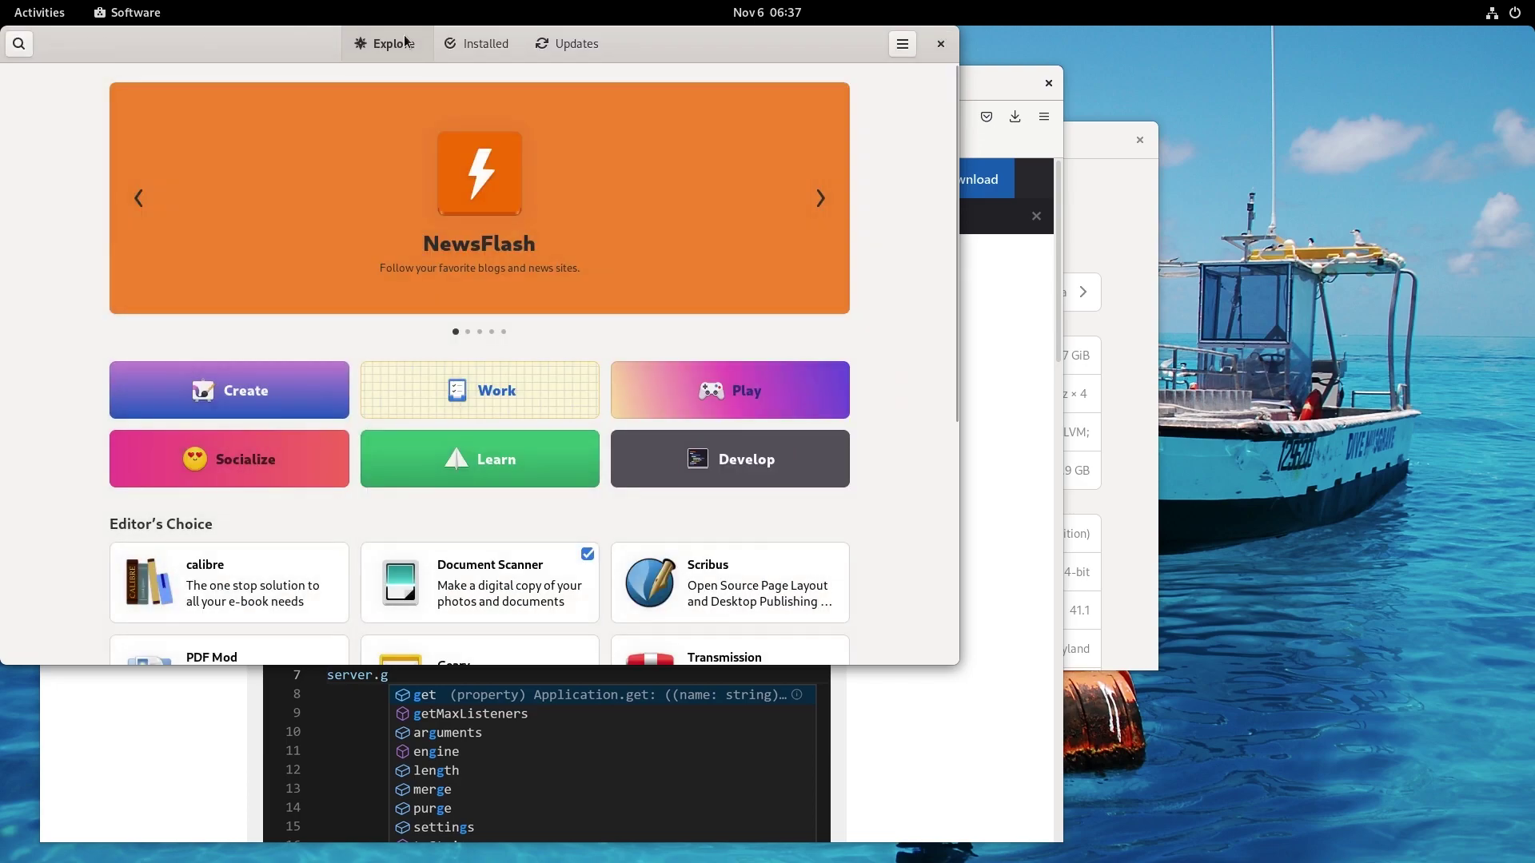
Scroll through the Software Repositories list, then close it and the Software app.
left_click(901, 48)
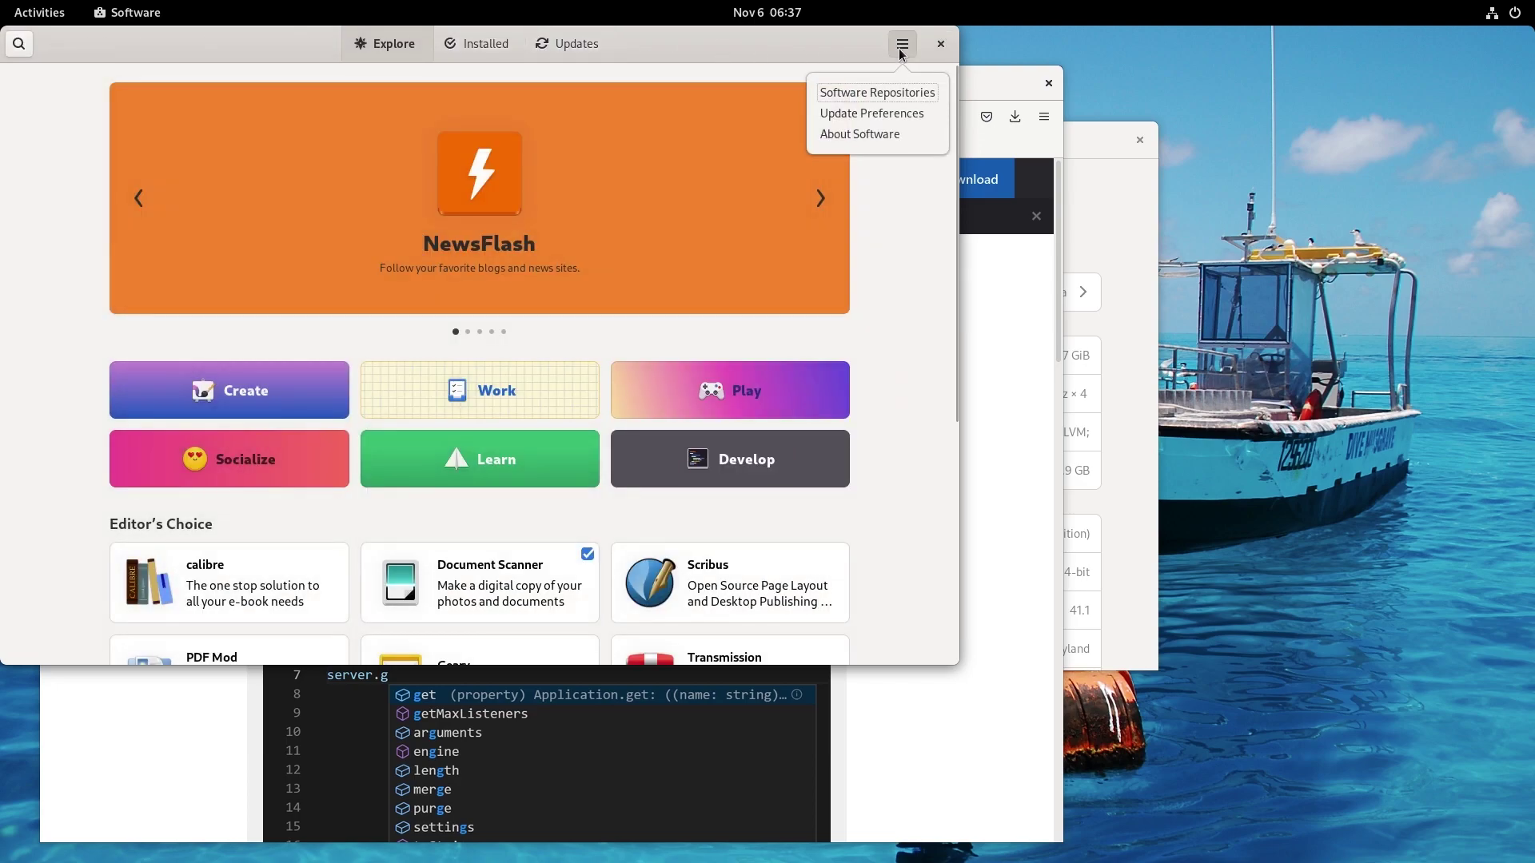
left_click(900, 93)
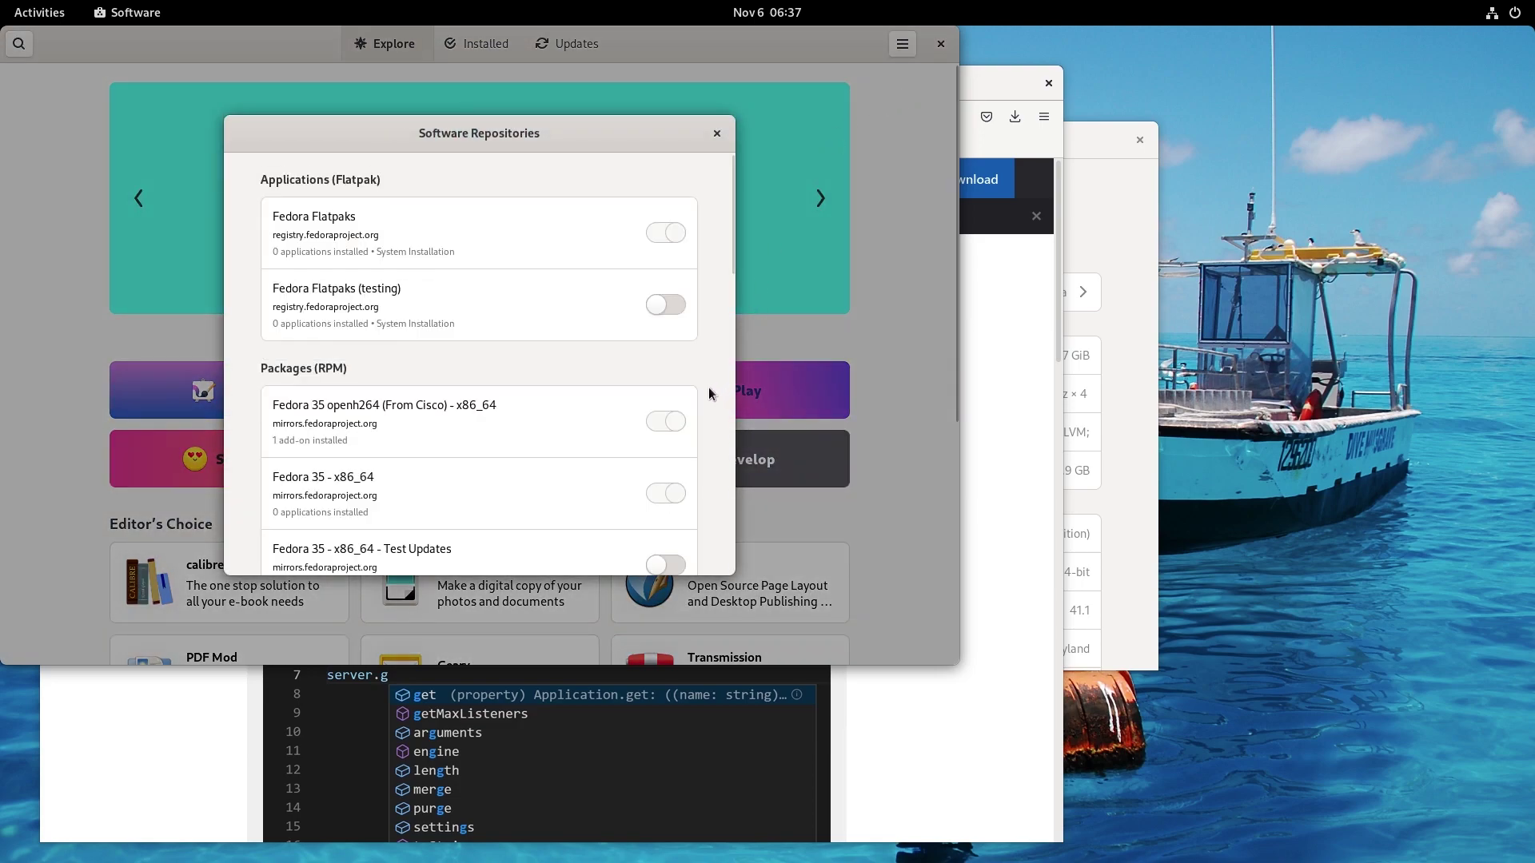
scroll(709, 387, "down", 10)
scroll(708, 387, "down", 5)
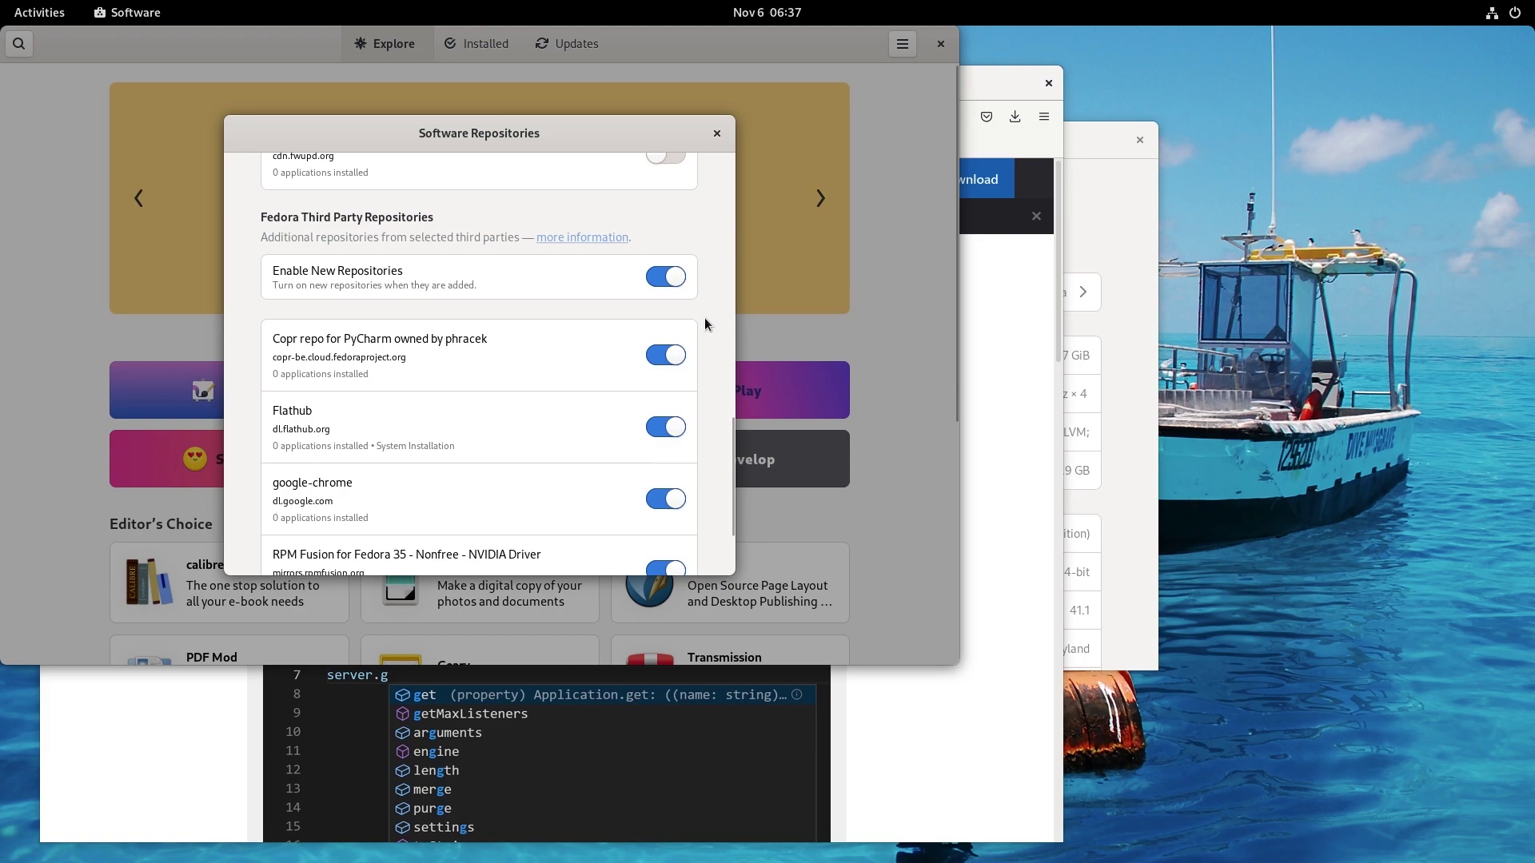
scroll(703, 318, "down", 3)
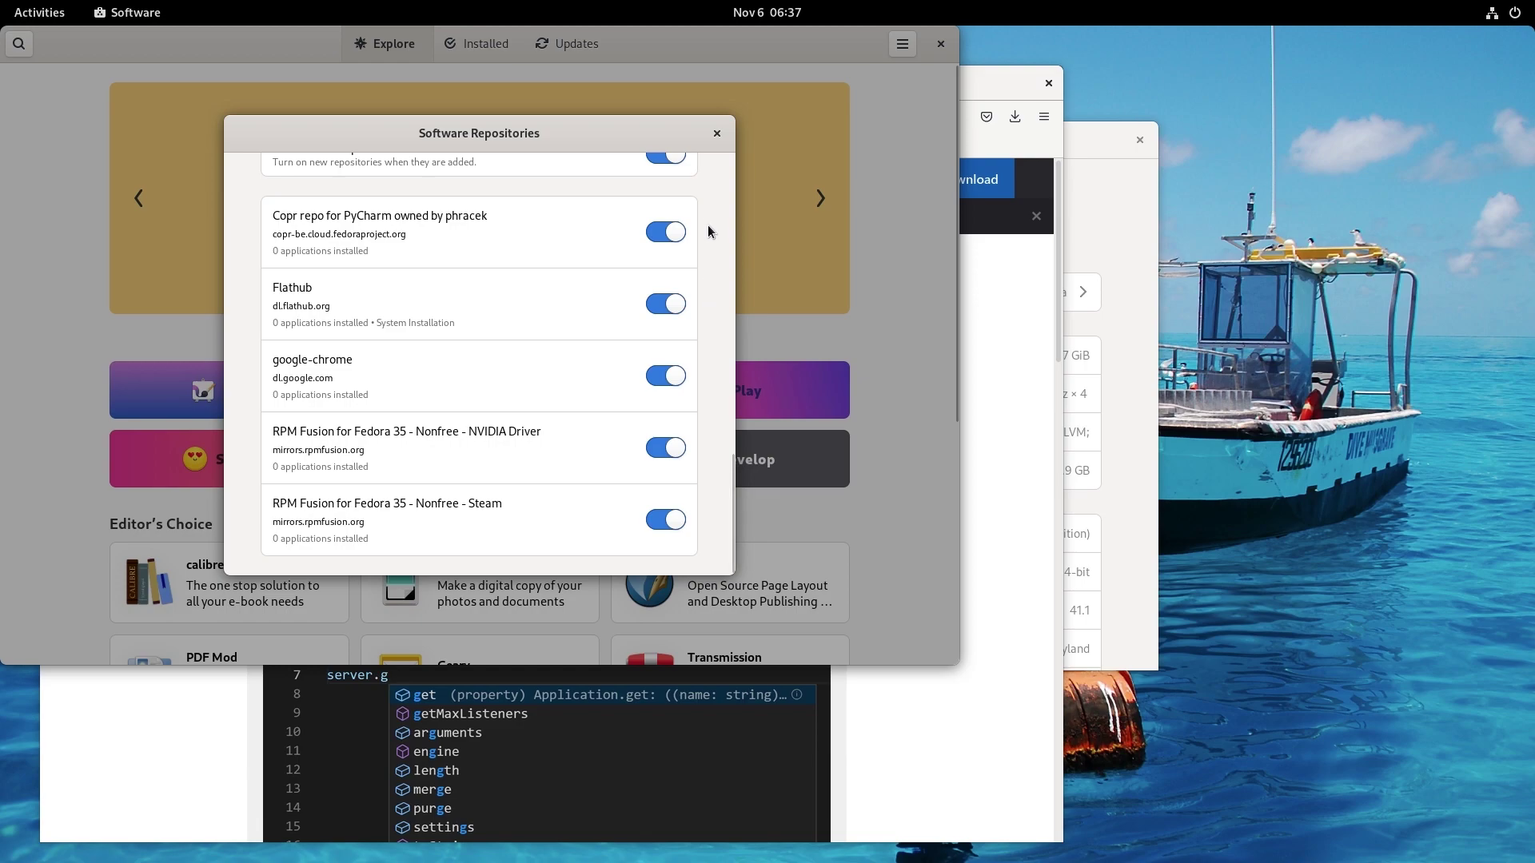
left_click(715, 133)
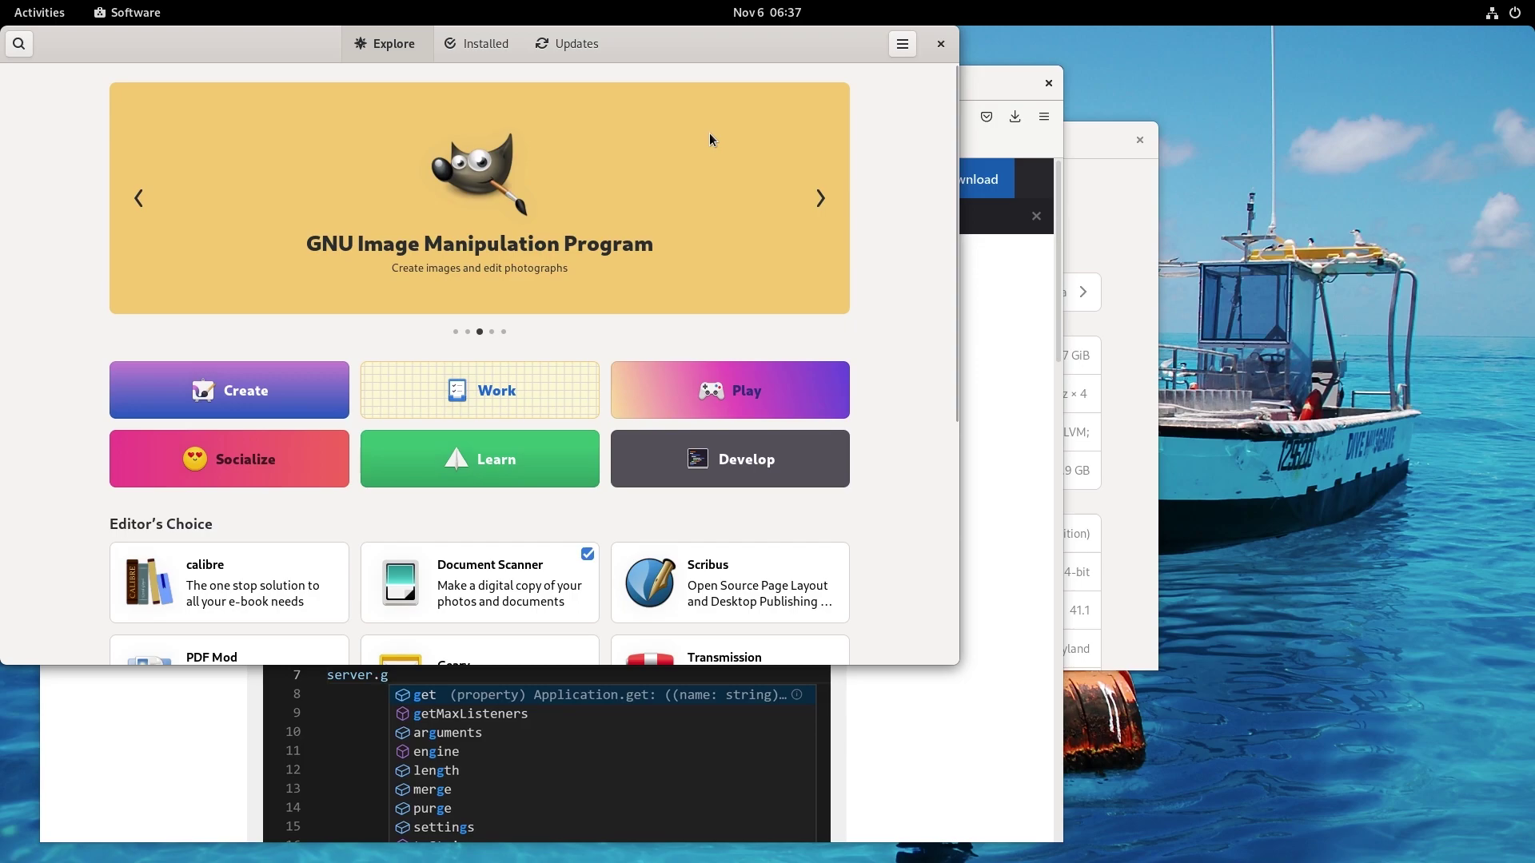
left_click(941, 44)
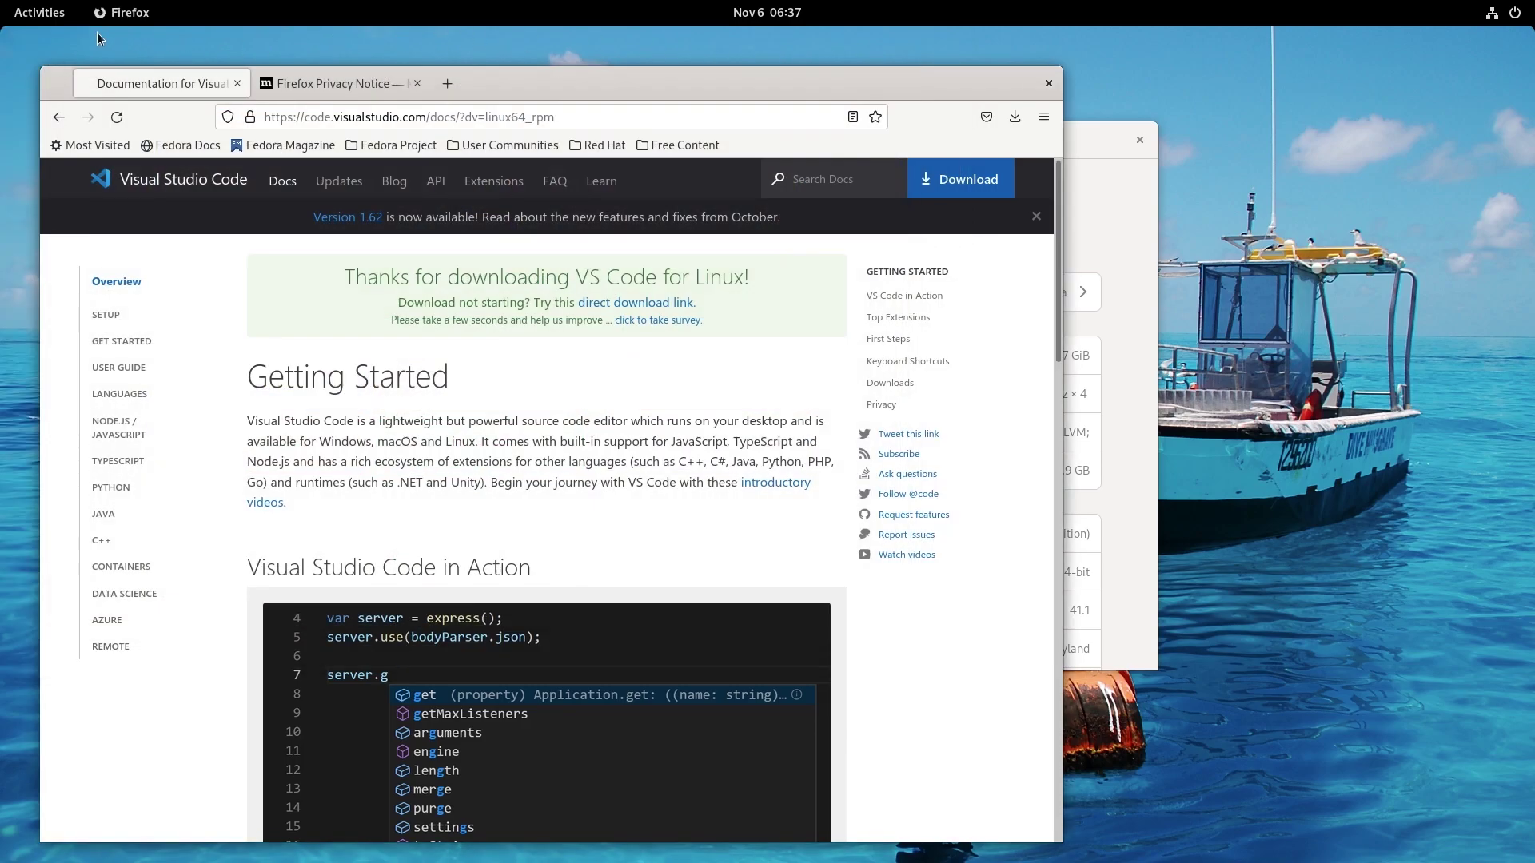
Open the Downloads folder in the Files app.
left_click(58, 20)
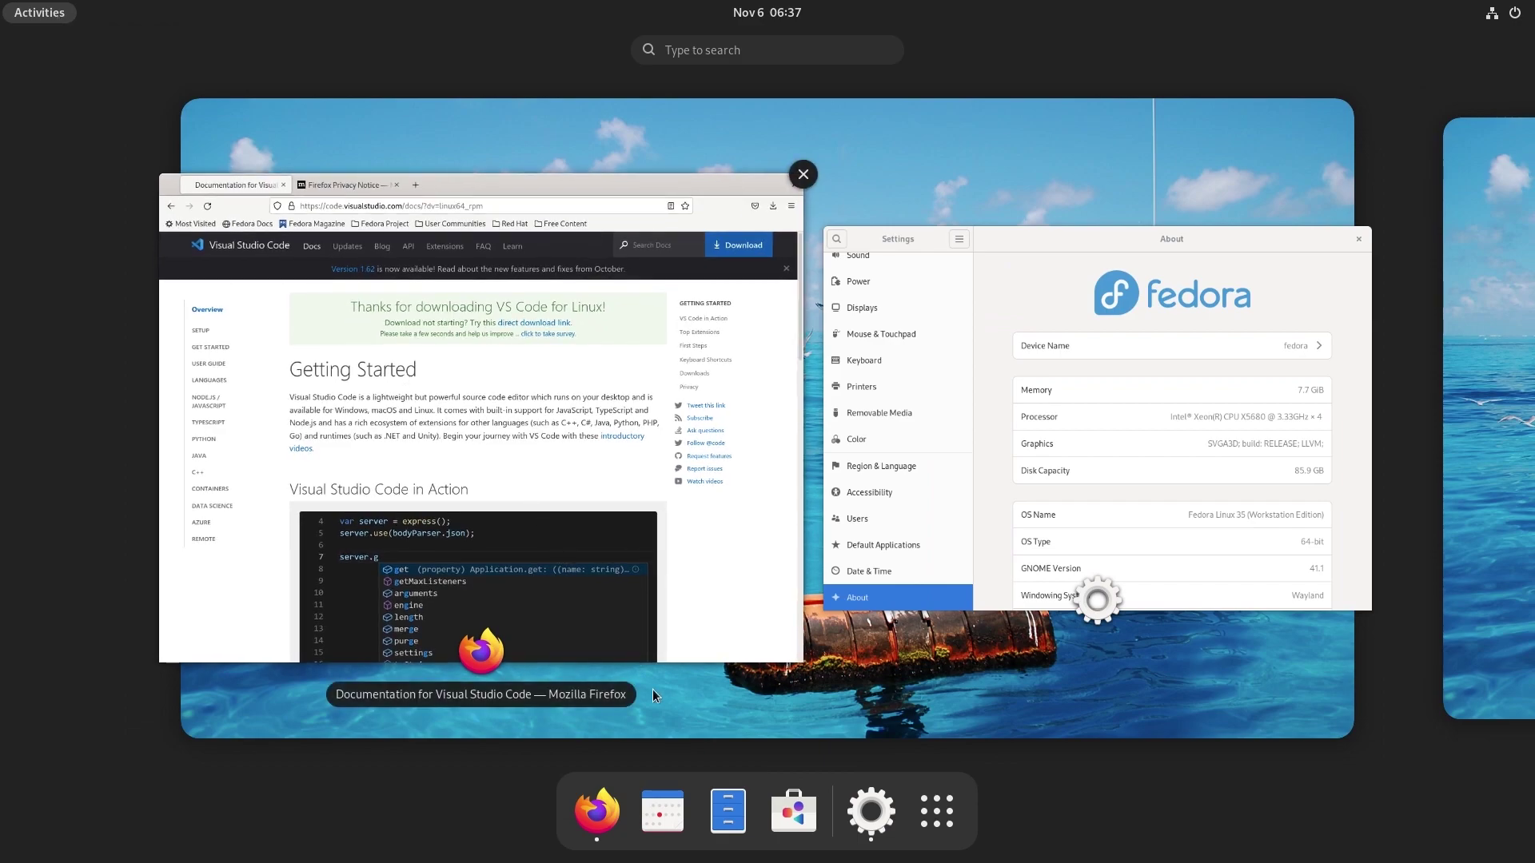
left_click(729, 815)
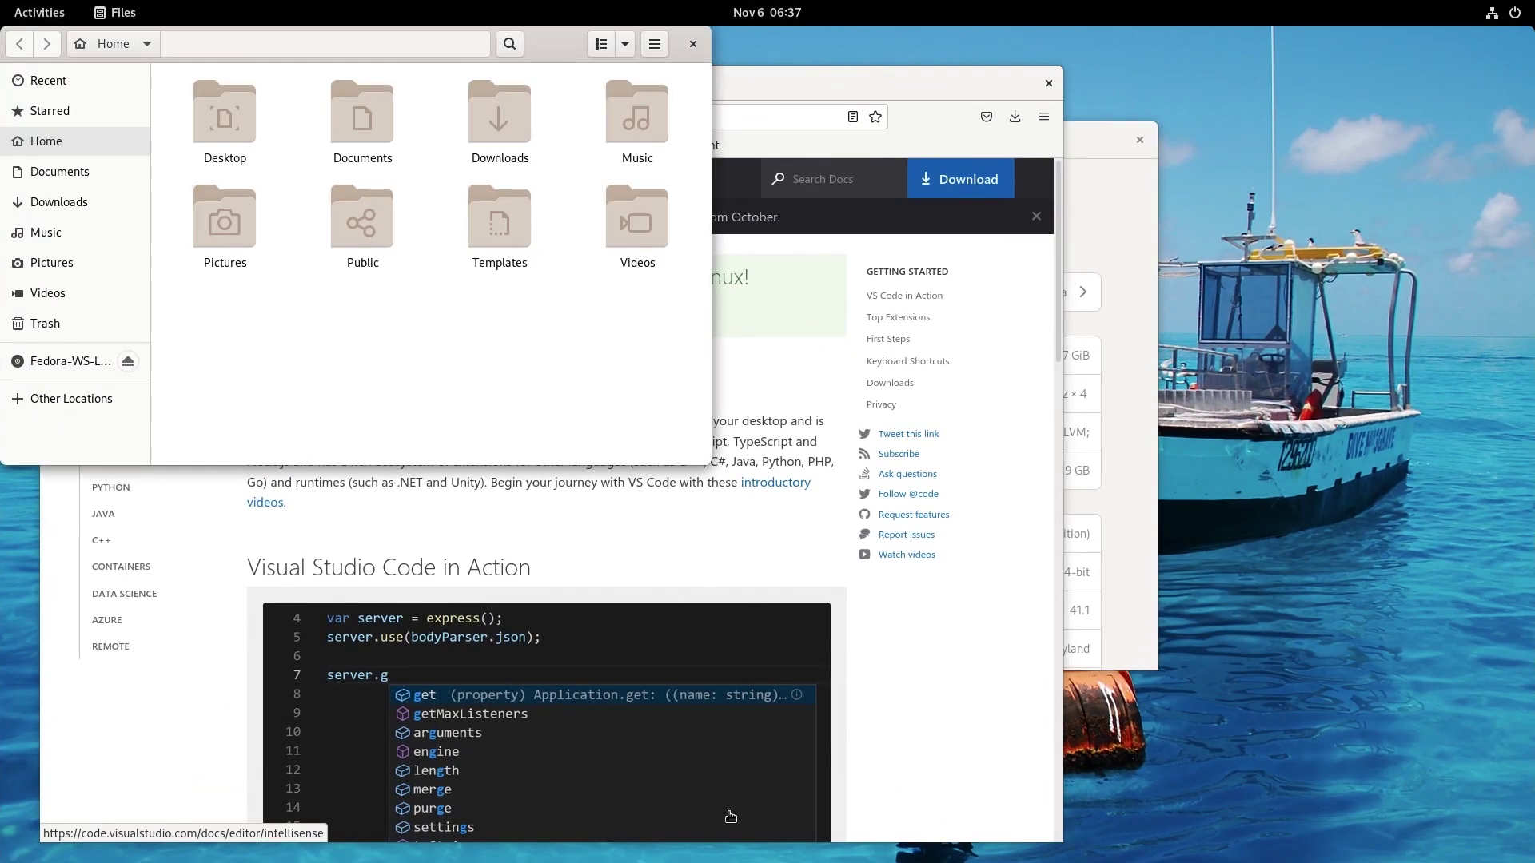
left_click(57, 203)
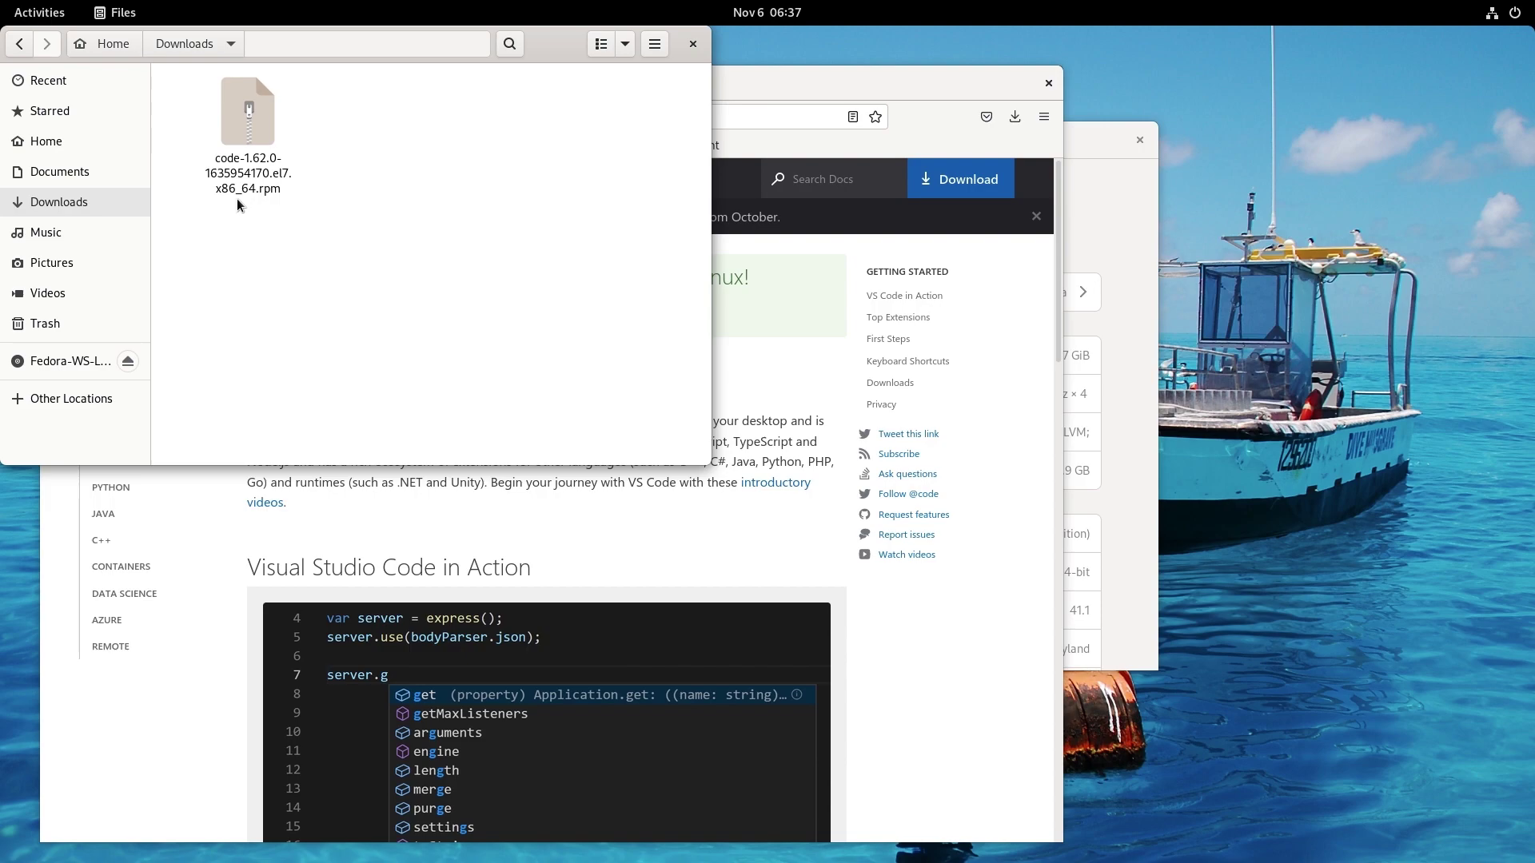
Compress the rpm into a password-protected .zip, then open the zip to confirm it asks for the password.
right_click(256, 135)
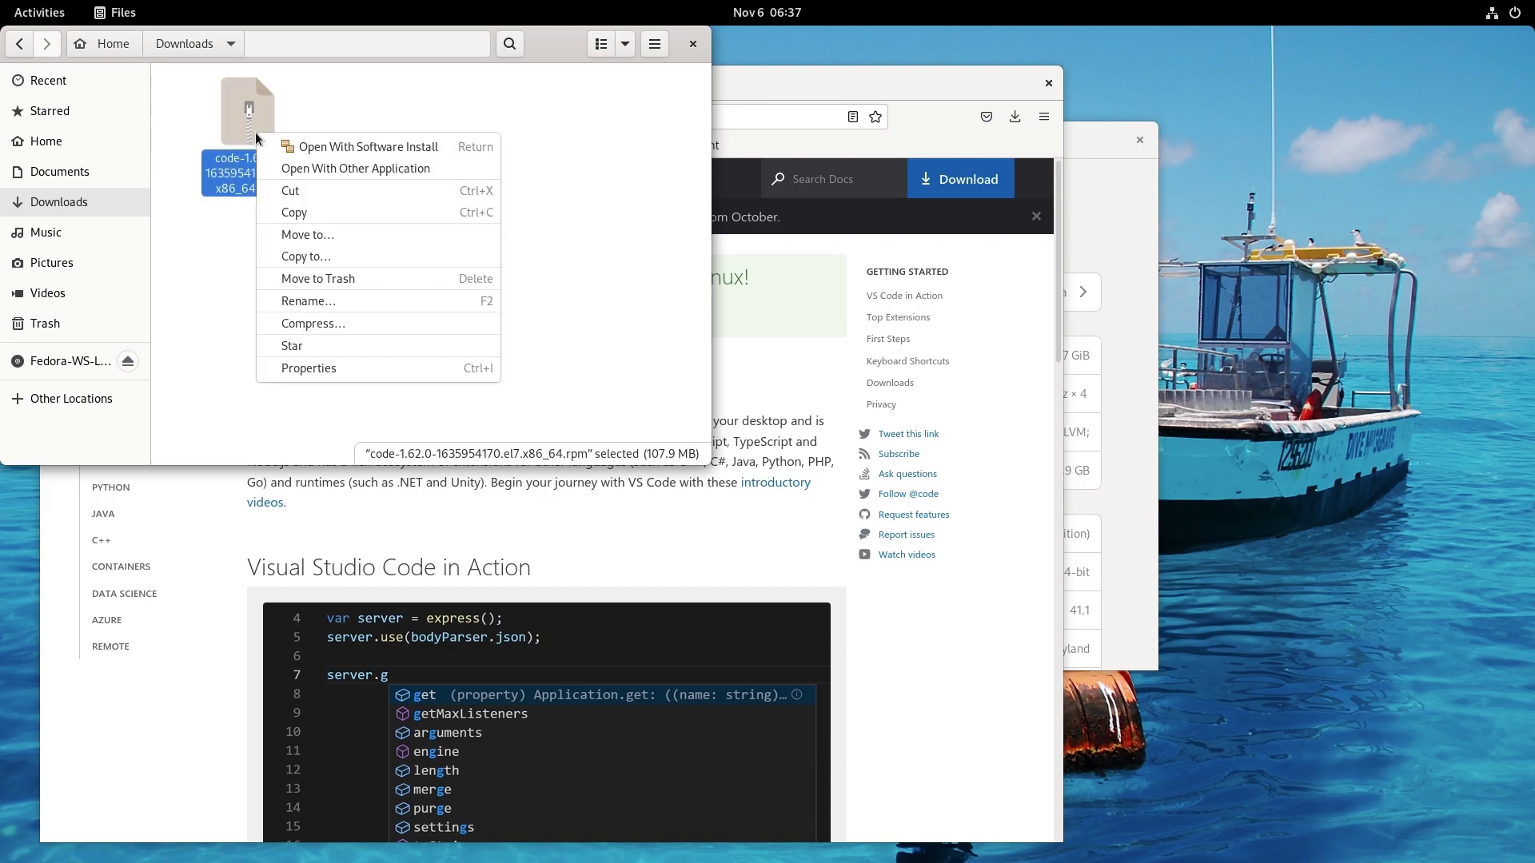
left_click(462, 323)
left_click(497, 241)
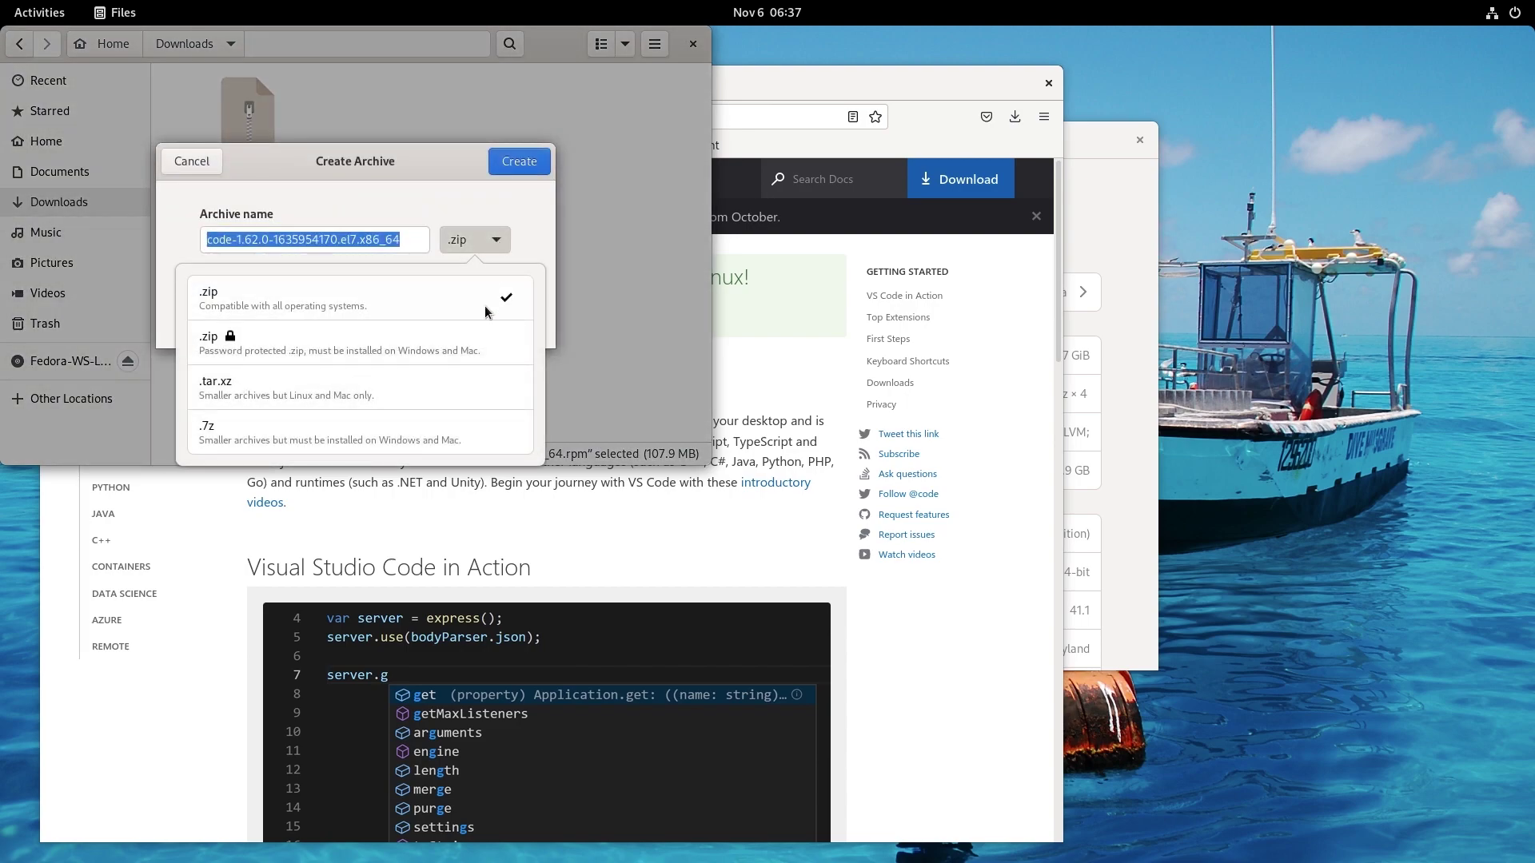
left_click(482, 348)
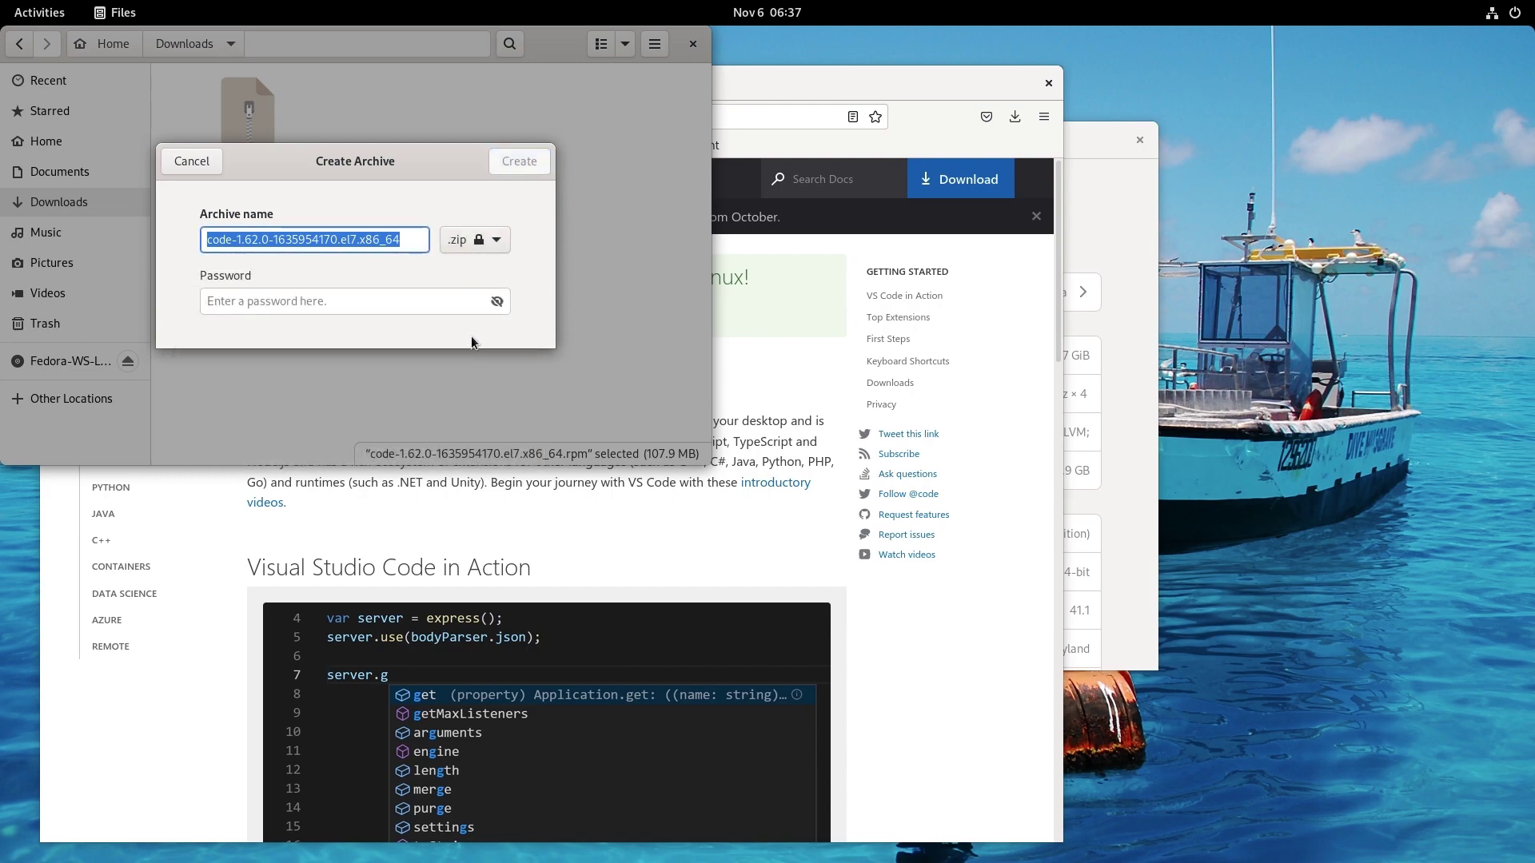
left_click(450, 303)
type("123456")
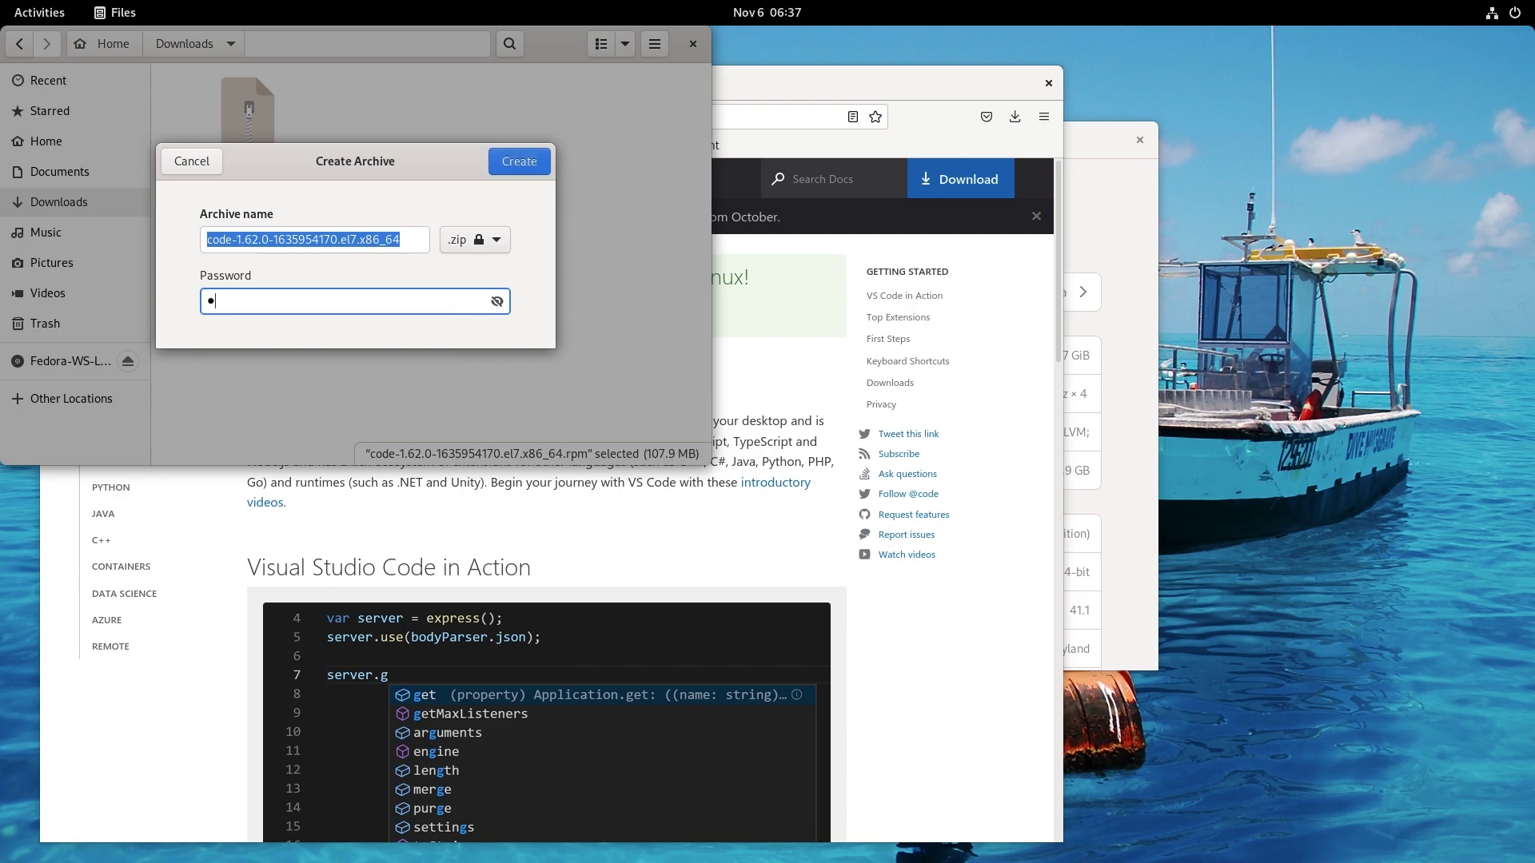
left_click(508, 171)
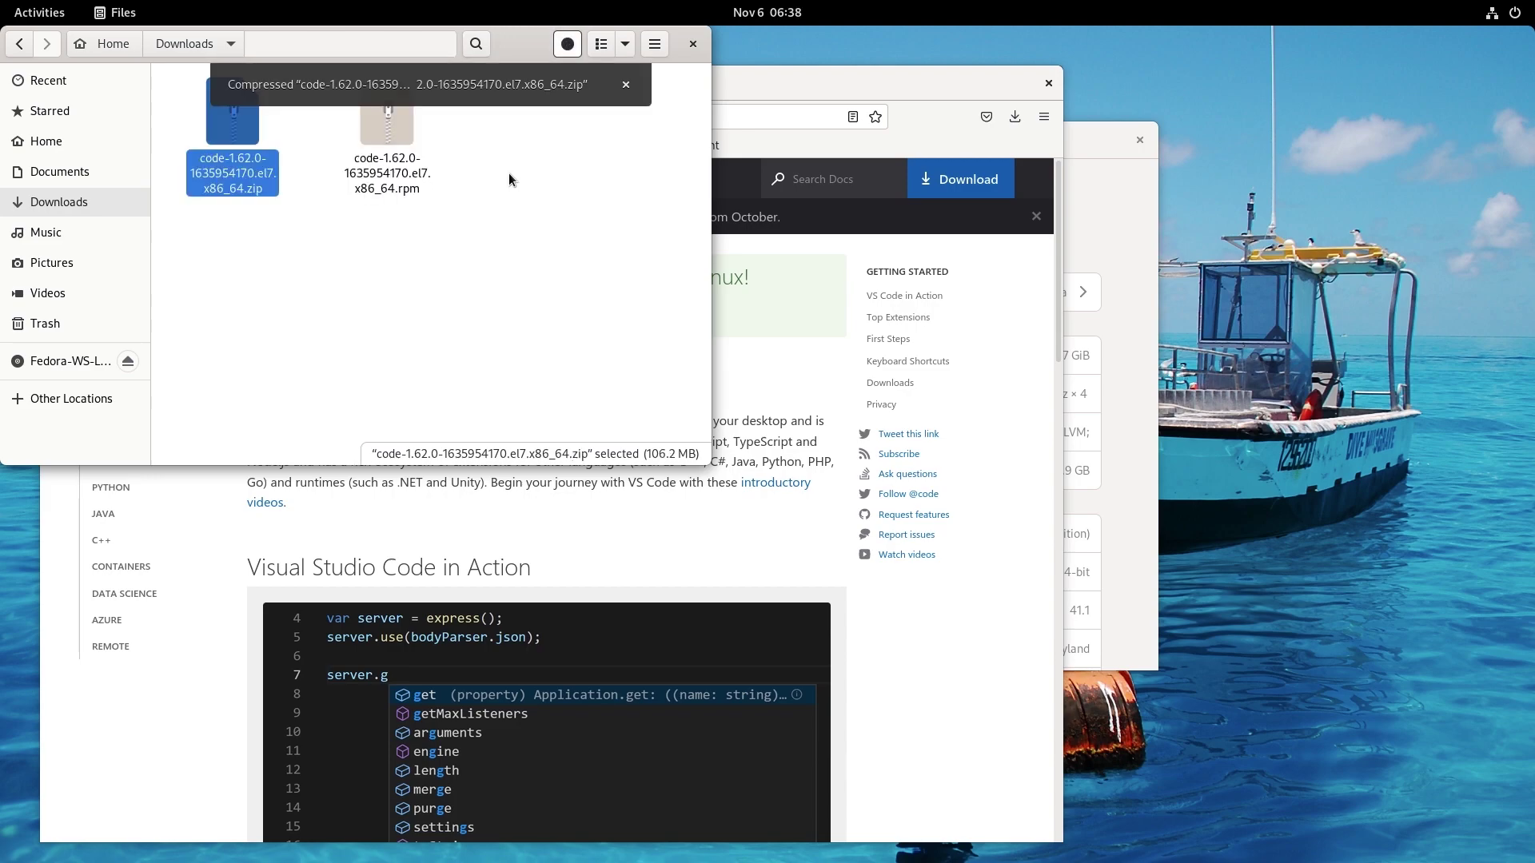
double_click(262, 176)
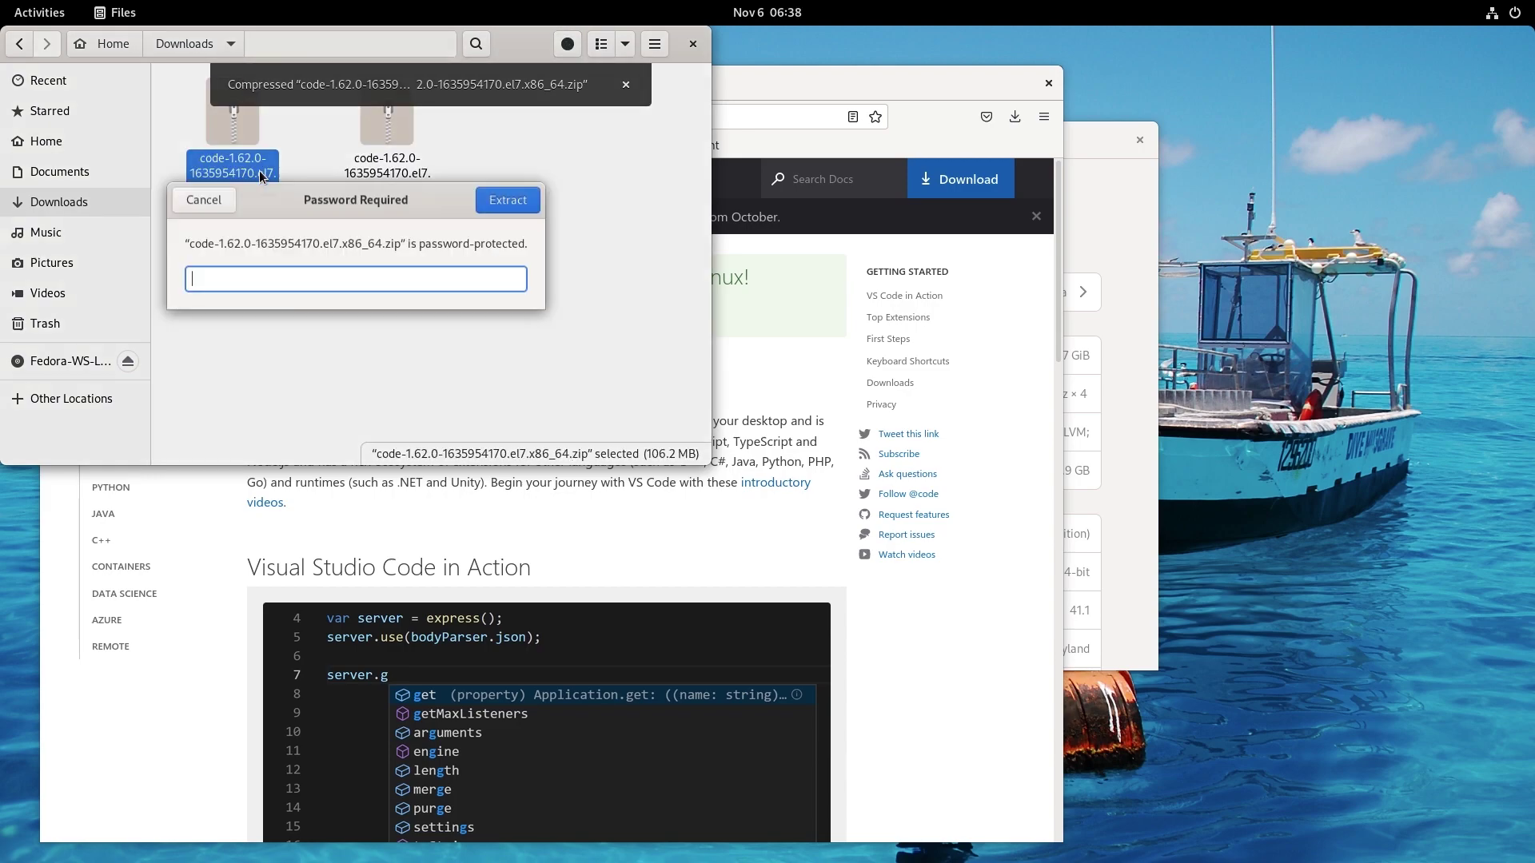